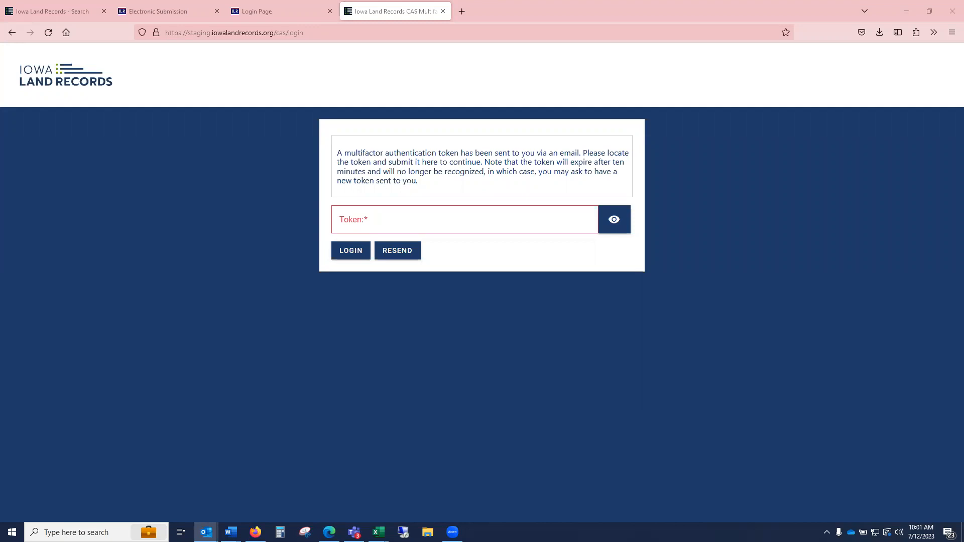
- Request a new login token, clear the old token, and select the new code in the Outlook email
left_click(401, 251)
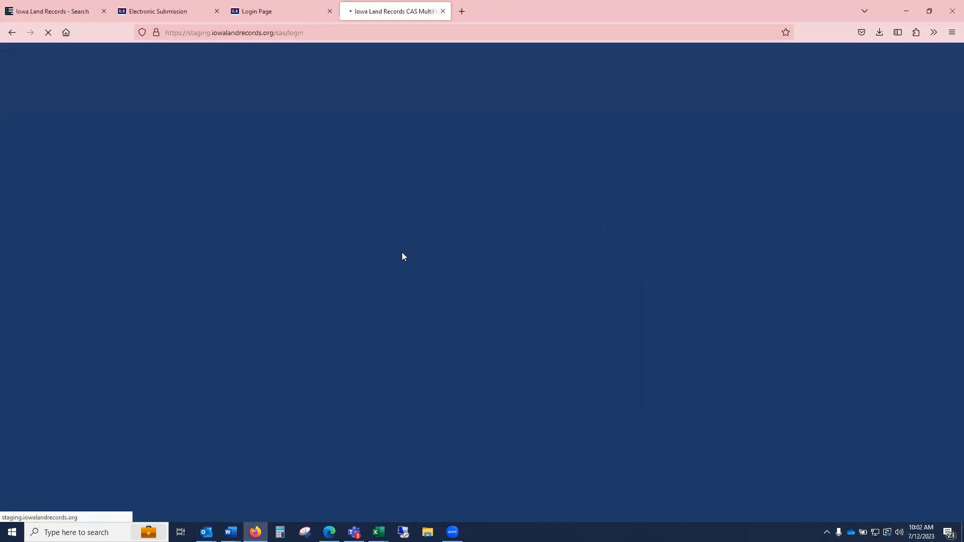
key("ctrl+v")
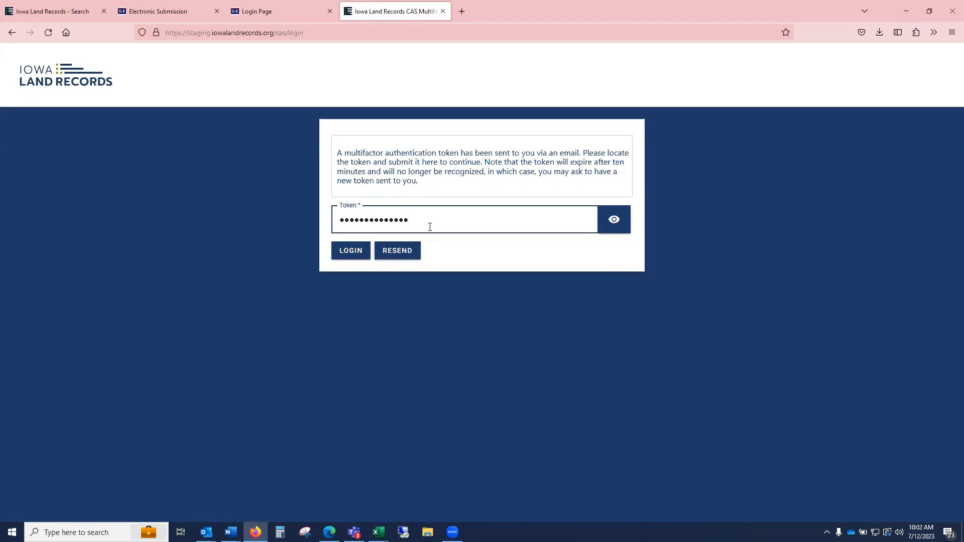
left_click_drag(431, 221, 324, 220)
key("BackSpace")
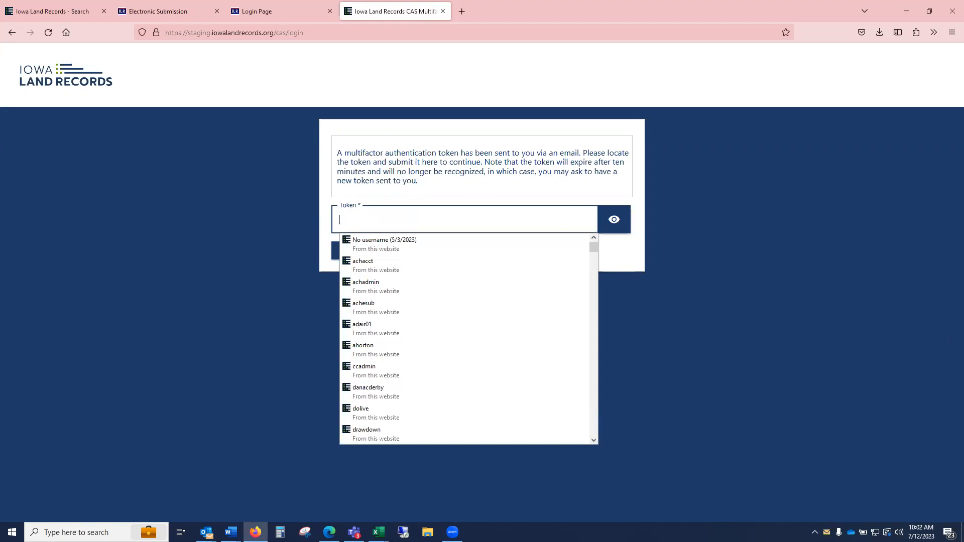
key("alt+Tab")
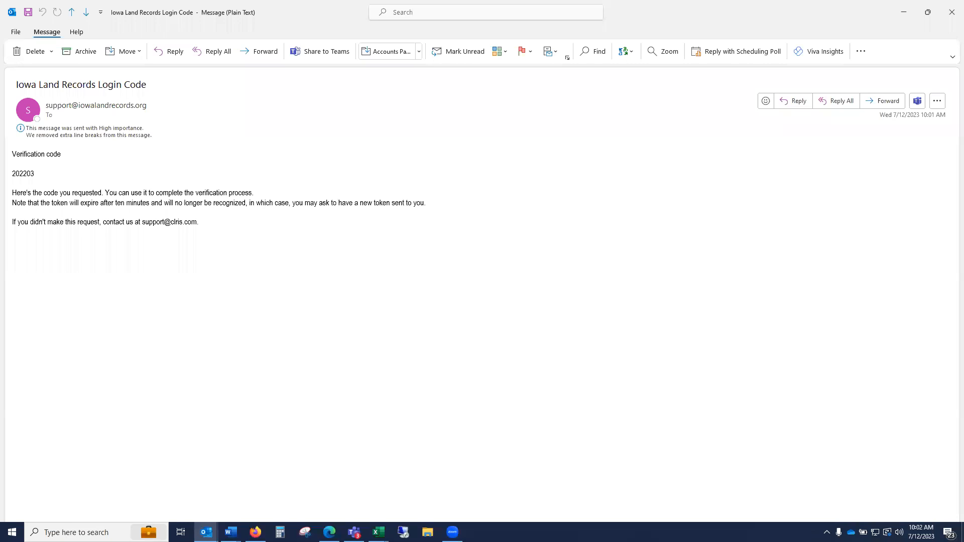
left_click_drag(43, 172, 7, 175)
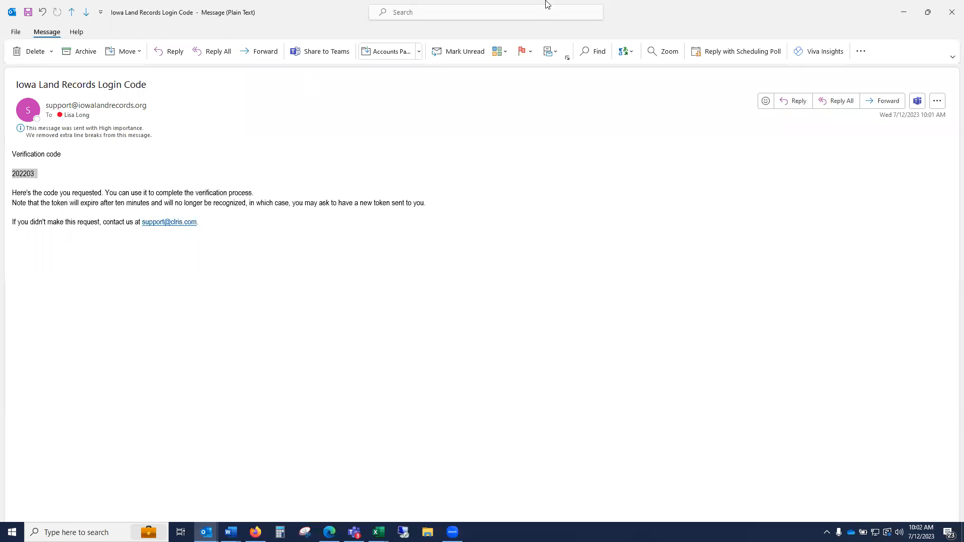
- Enter the emailed verification code as the token, log in, and decline updating the saved password
left_click(951, 11)
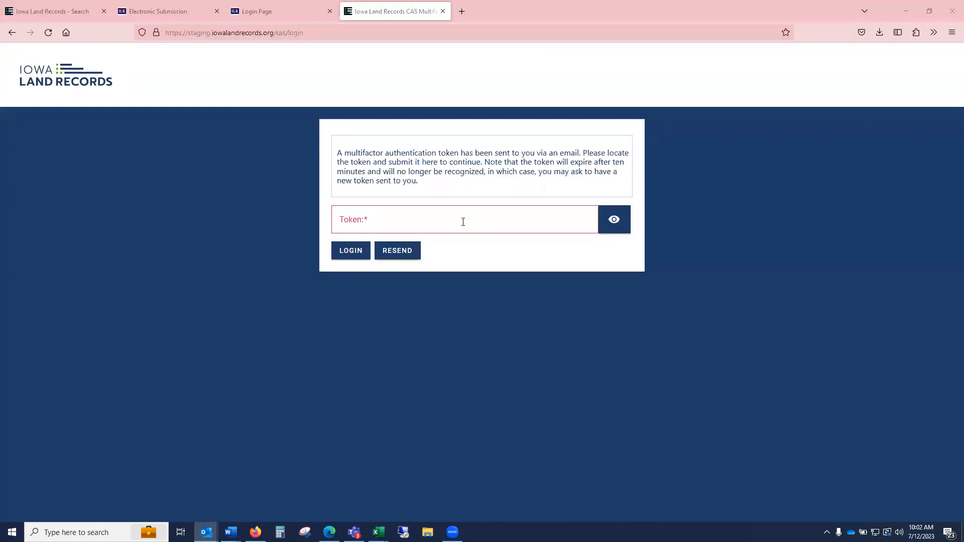
left_click(462, 221)
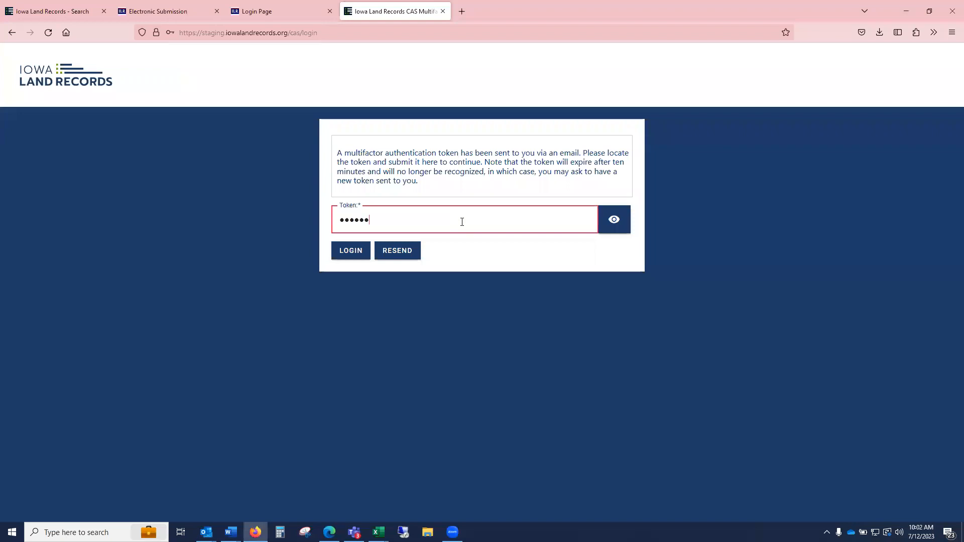
left_click(352, 257)
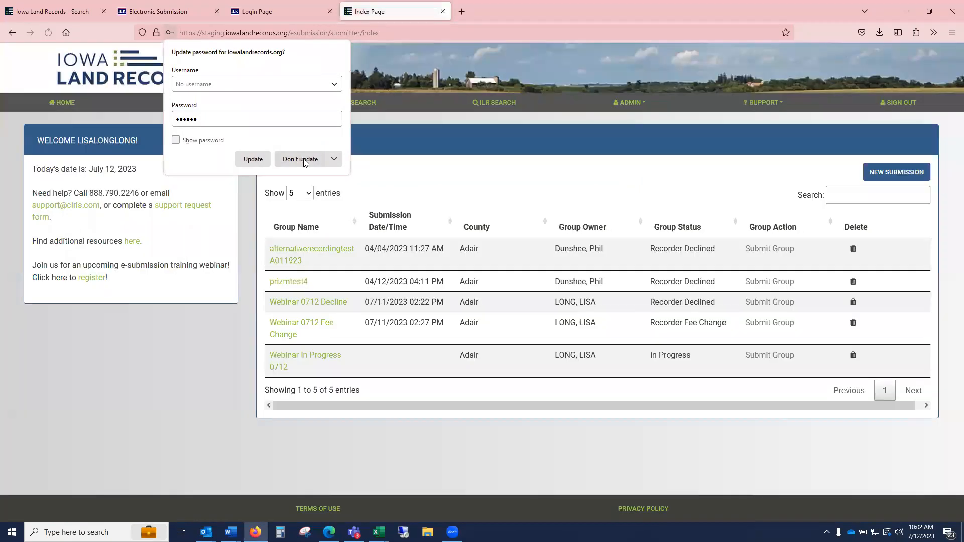
left_click(303, 159)
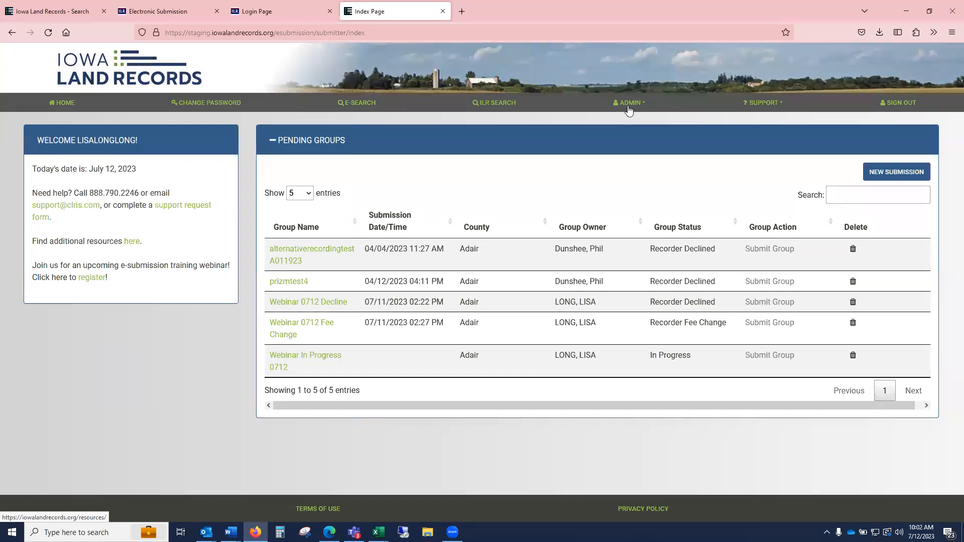
left_click(773, 104)
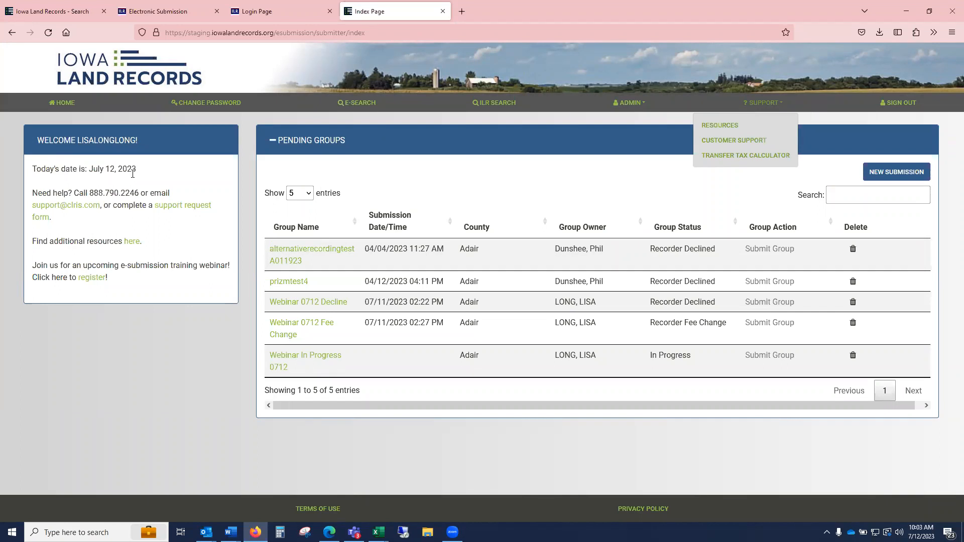
left_click(63, 104)
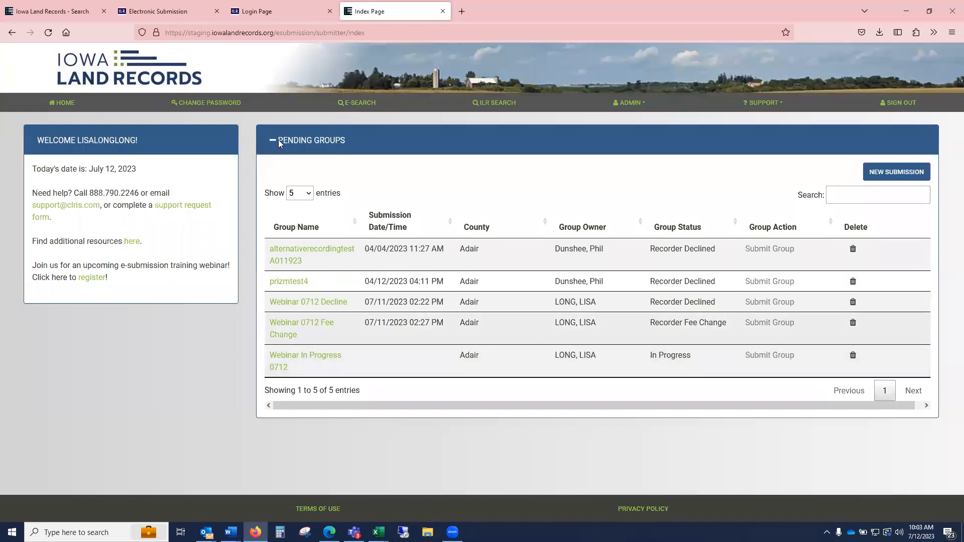
left_click(209, 103)
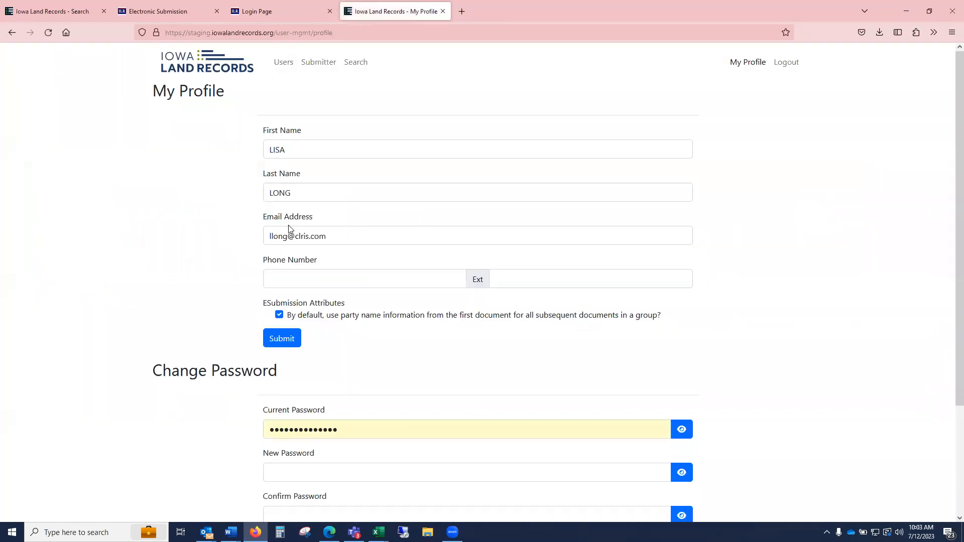
- Enter the user's phone number in the Phone Number field and submit the profile changes
left_click(312, 277)
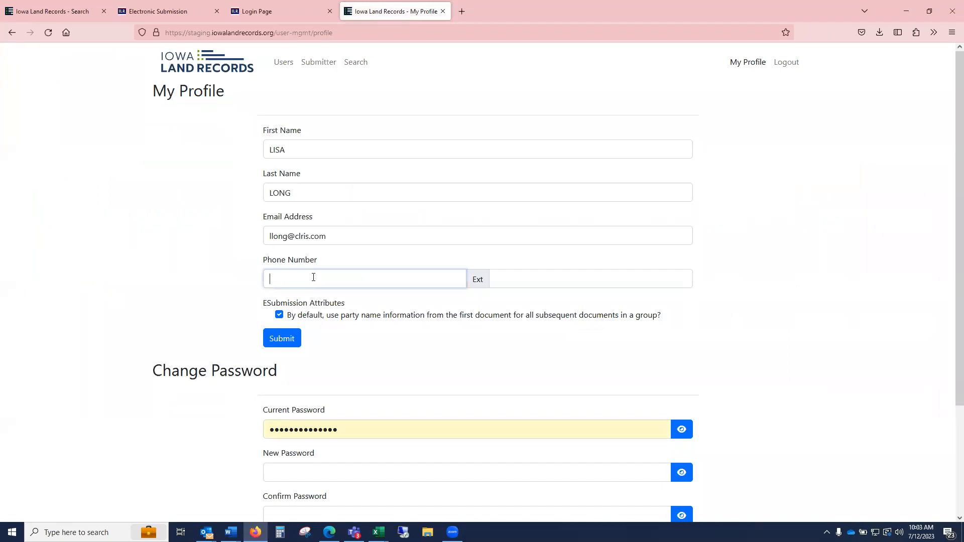
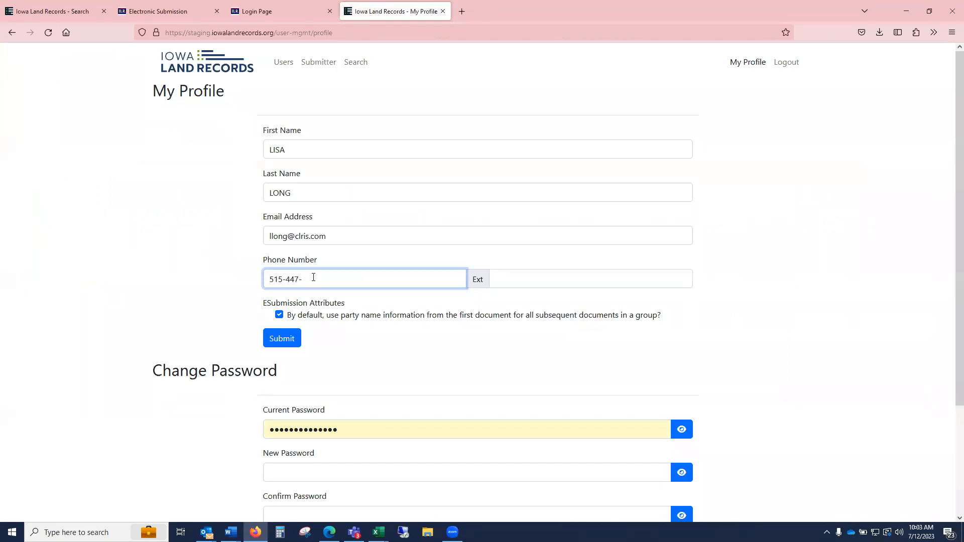
left_click(279, 344)
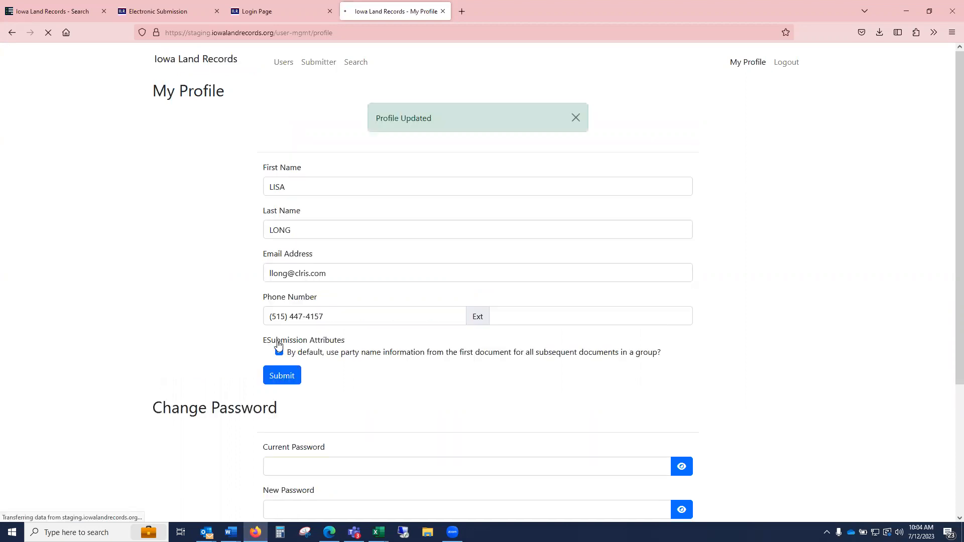
scroll(359, 336, "down", 3)
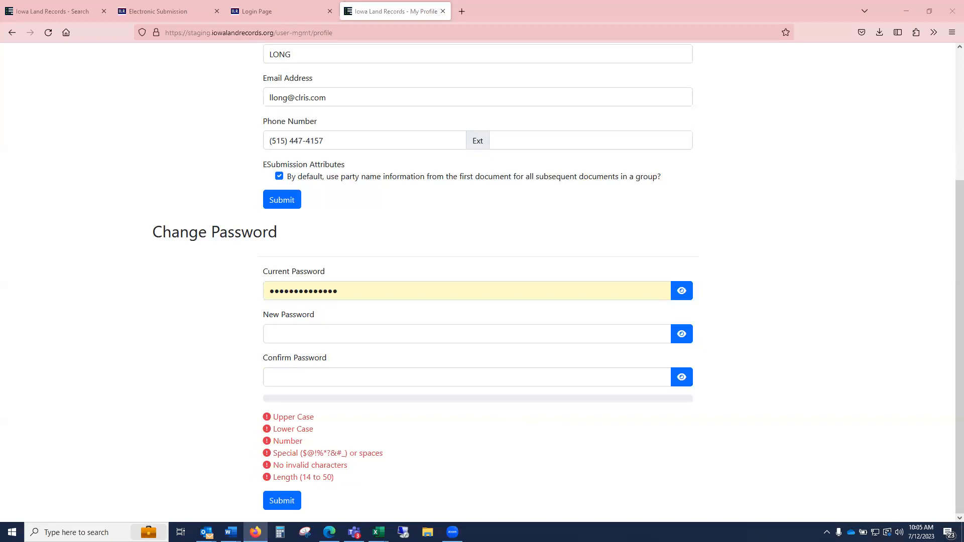
scroll(185, 146, "up", 4)
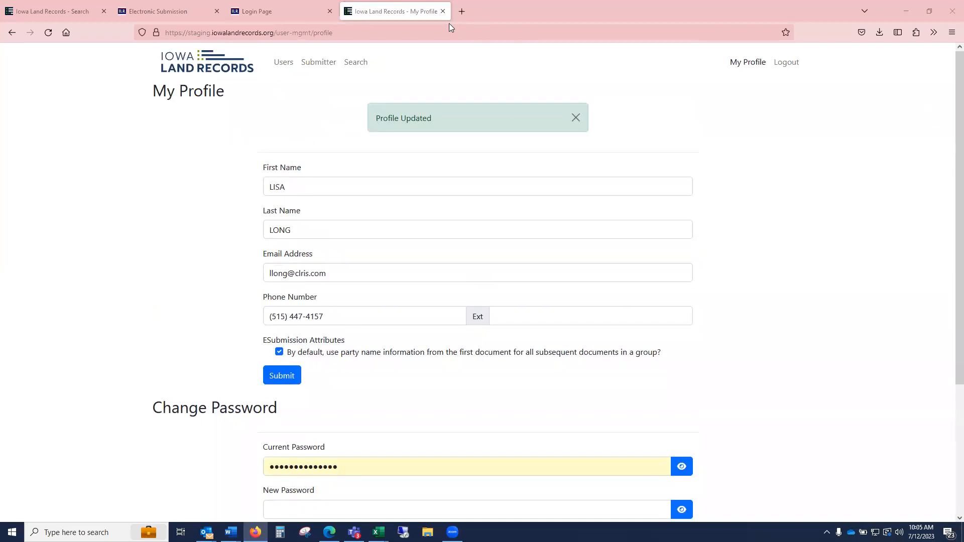
- Run Search Recently Recorded from E-Search, returning 500 records, and select the Humboldt Test 74 Deed
left_click(227, 67)
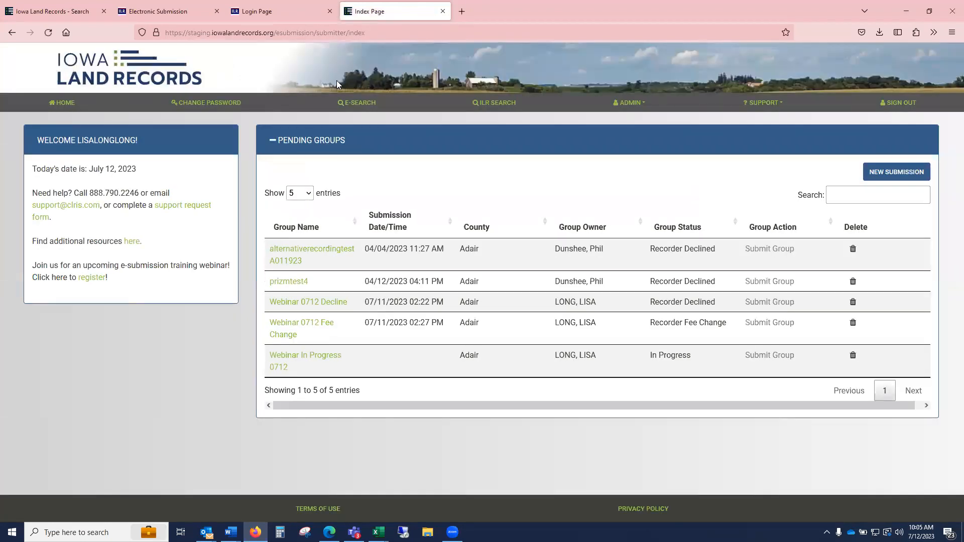
left_click(362, 108)
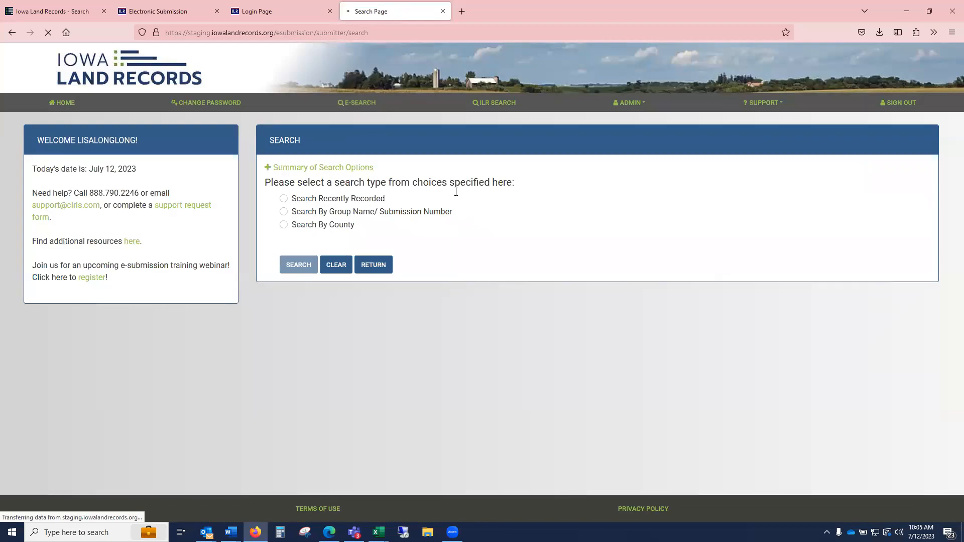
left_click(284, 199)
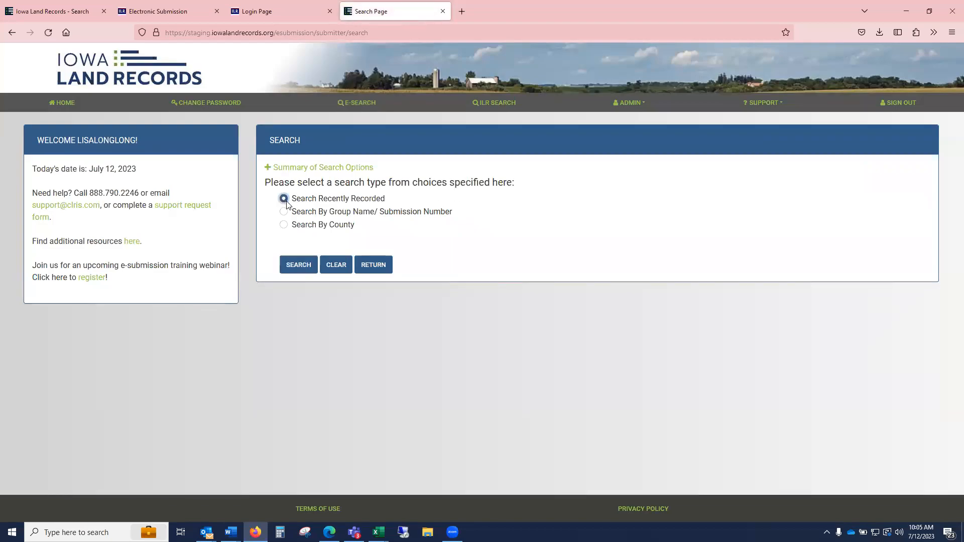
left_click(294, 264)
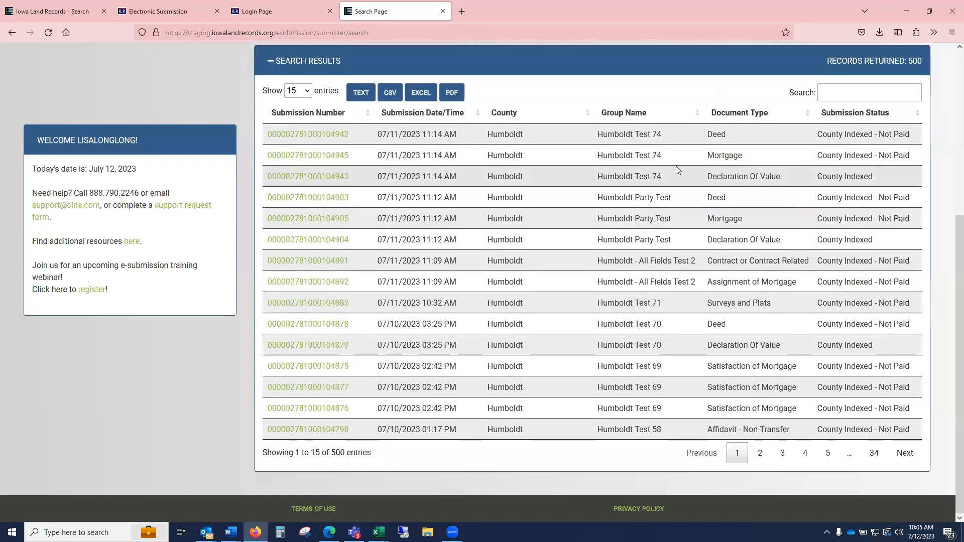
scroll(644, 199, "up", 3)
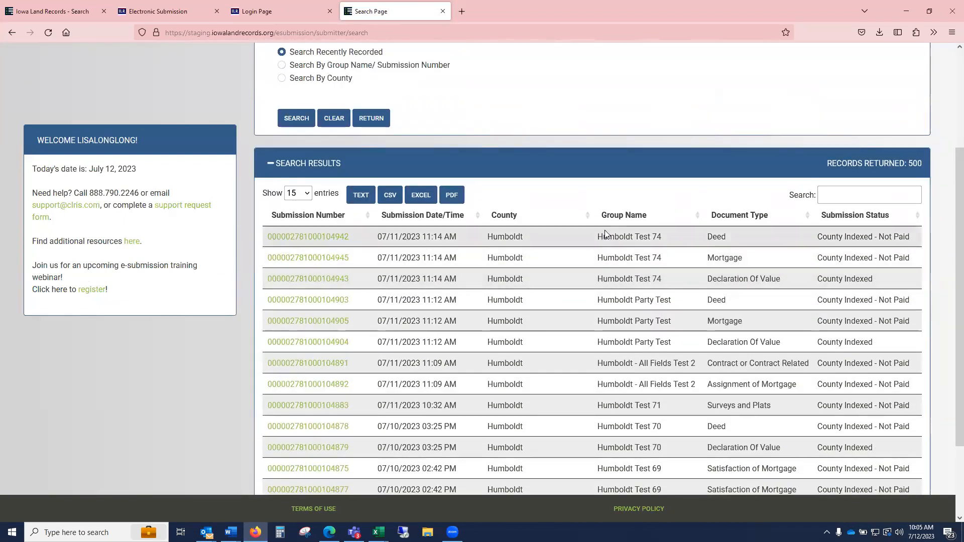
scroll(618, 254, "down", 2)
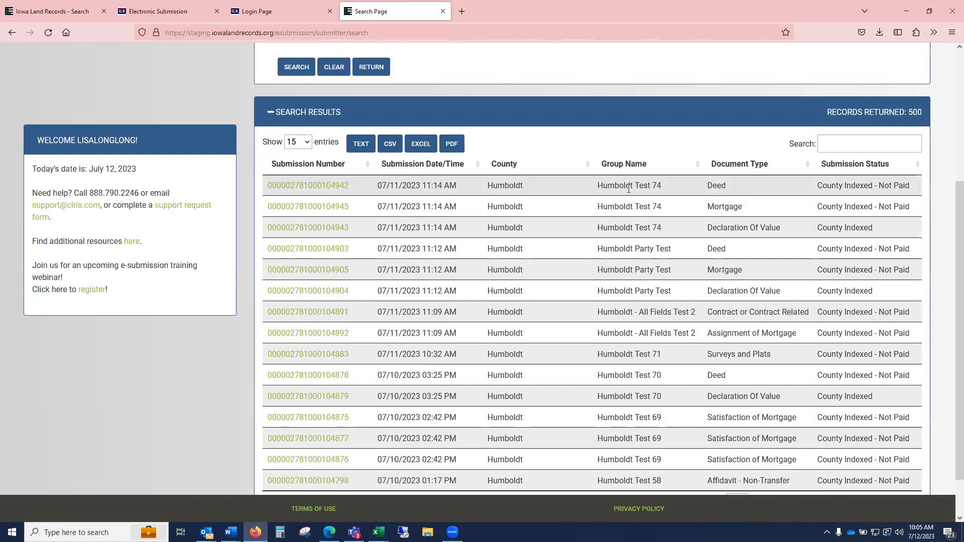
left_click(325, 186)
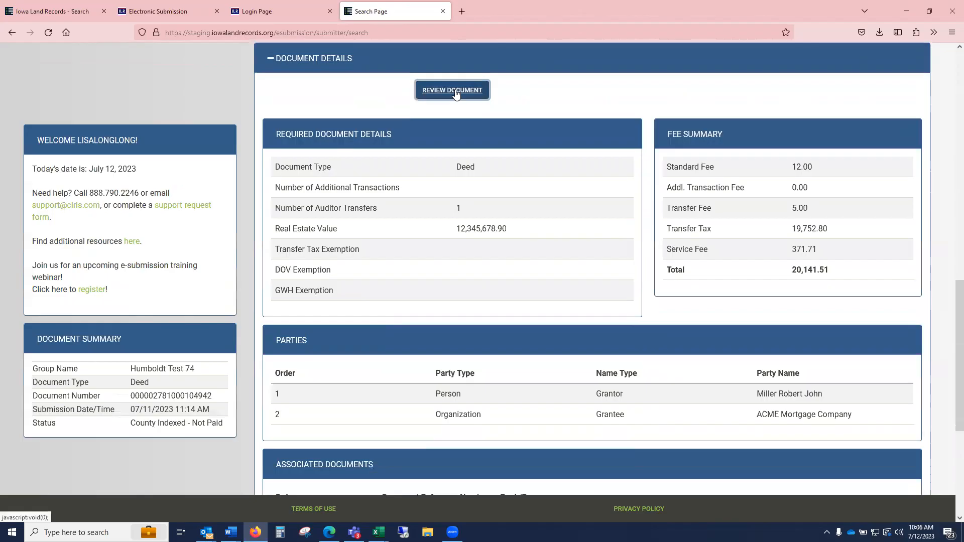
- Page through the Humboldt Test 74 Deed's two-page recorded document, then close the viewer
left_click(453, 93)
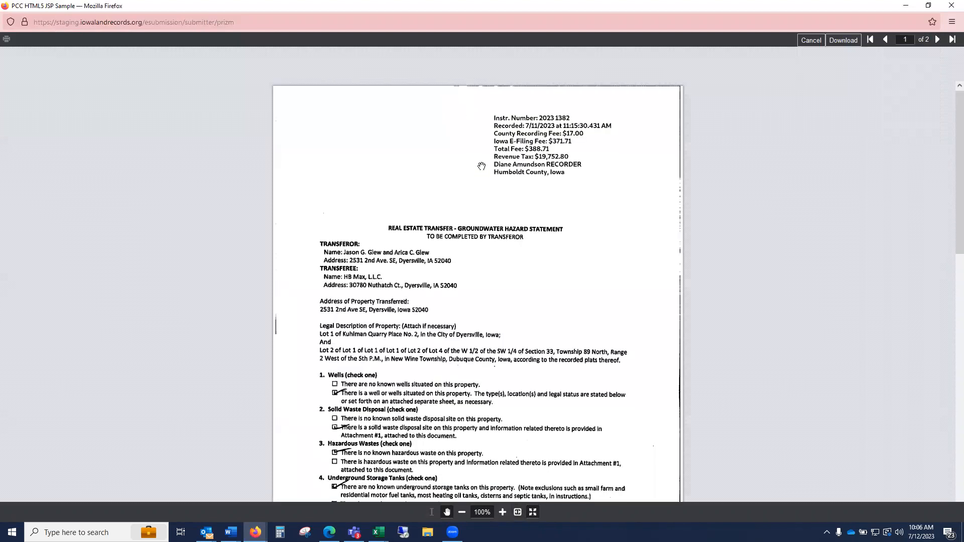
scroll(527, 243, "down", 7)
scroll(563, 275, "down", 5)
scroll(733, 278, "up", 1)
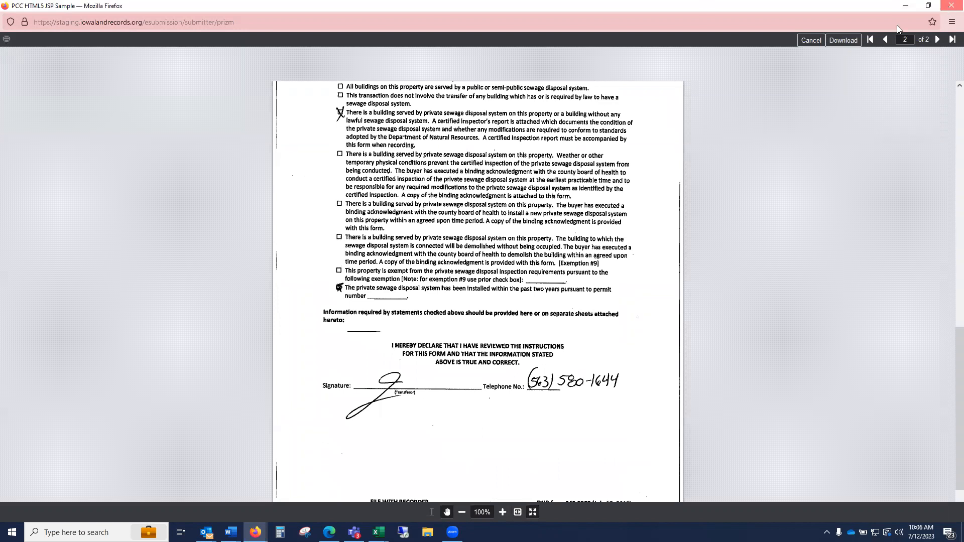
left_click(952, 6)
scroll(527, 176, "up", 15)
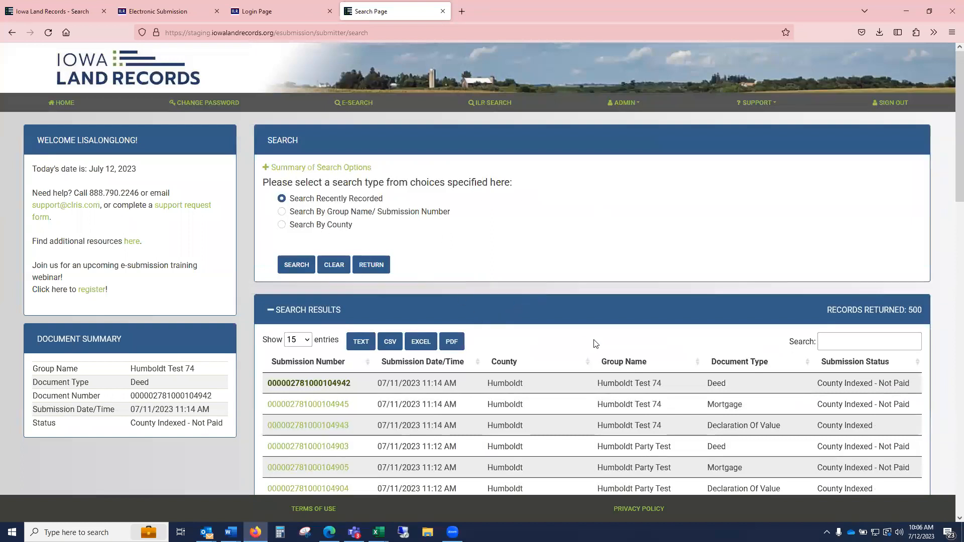
left_click(282, 212)
left_click(297, 247)
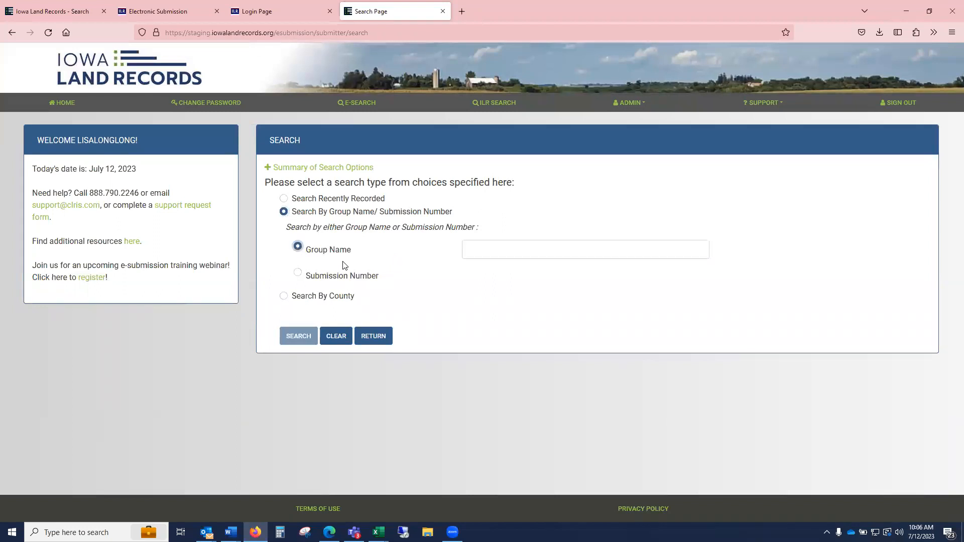
left_click(482, 248)
type("nu")
type("mboldt")
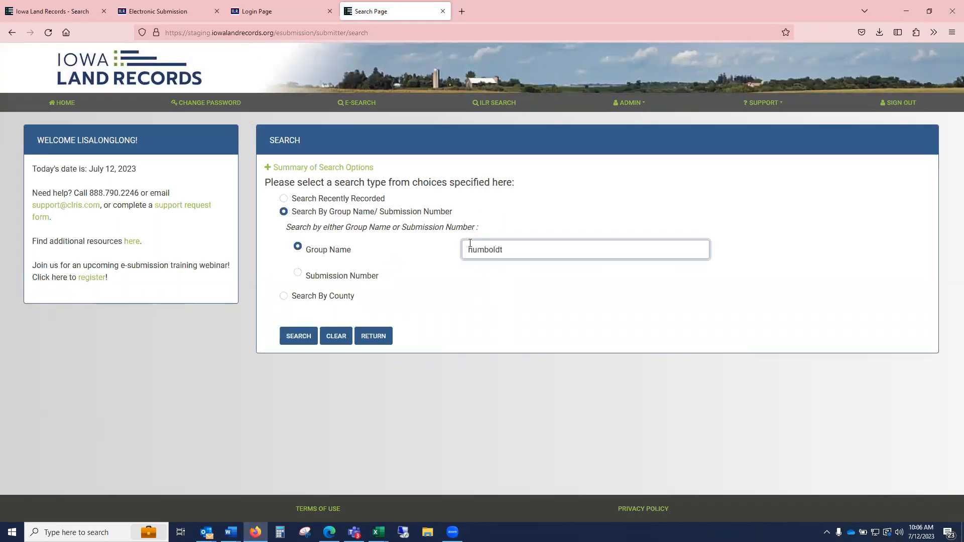
left_click(295, 334)
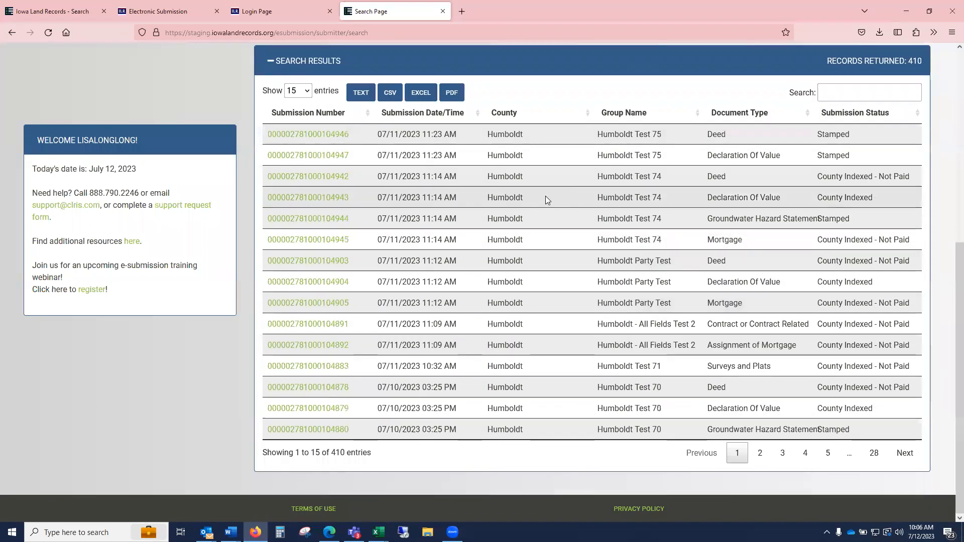
scroll(703, 241, "up", 3)
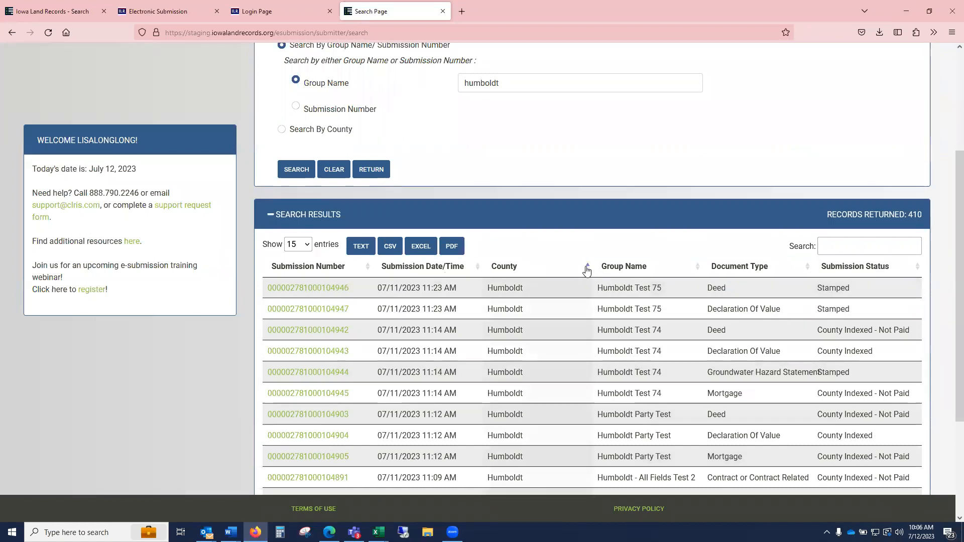
scroll(587, 272, "down", 2)
scroll(585, 270, "up", 4)
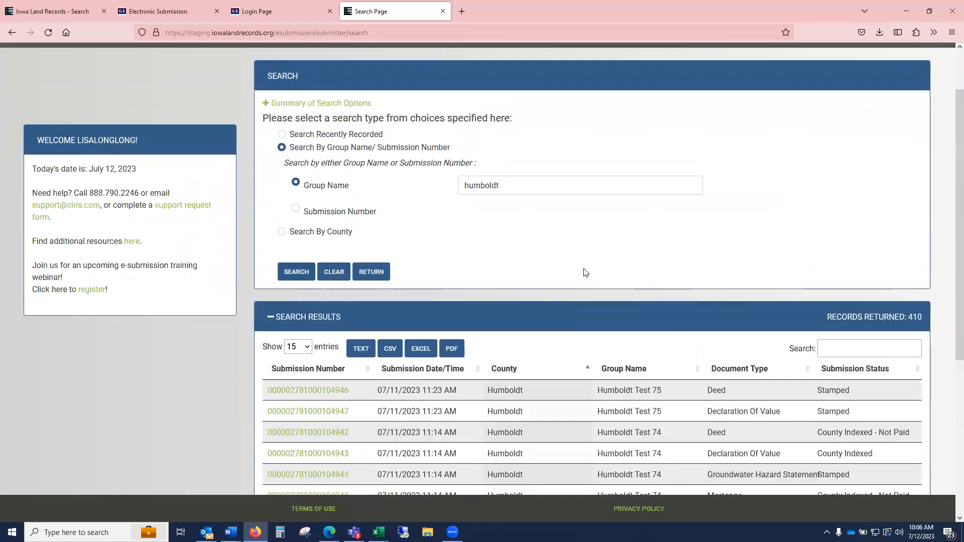
- Run the recently recorded search, sort it by county, and show all entries
left_click(281, 133)
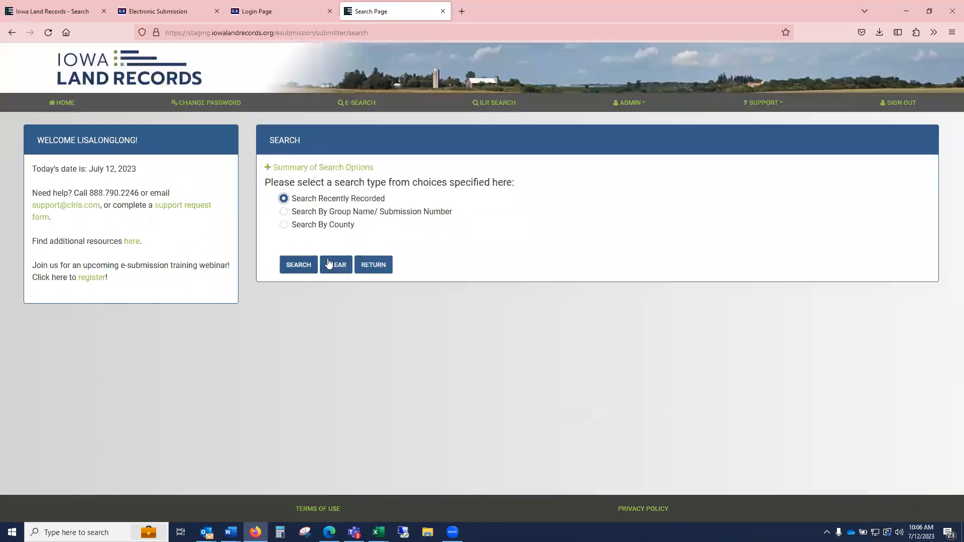
left_click(302, 265)
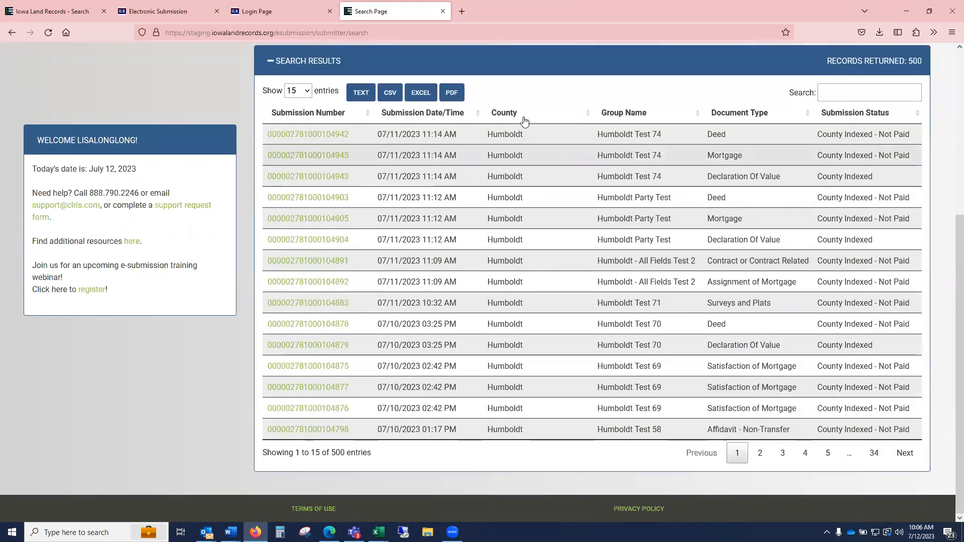
left_click(584, 113)
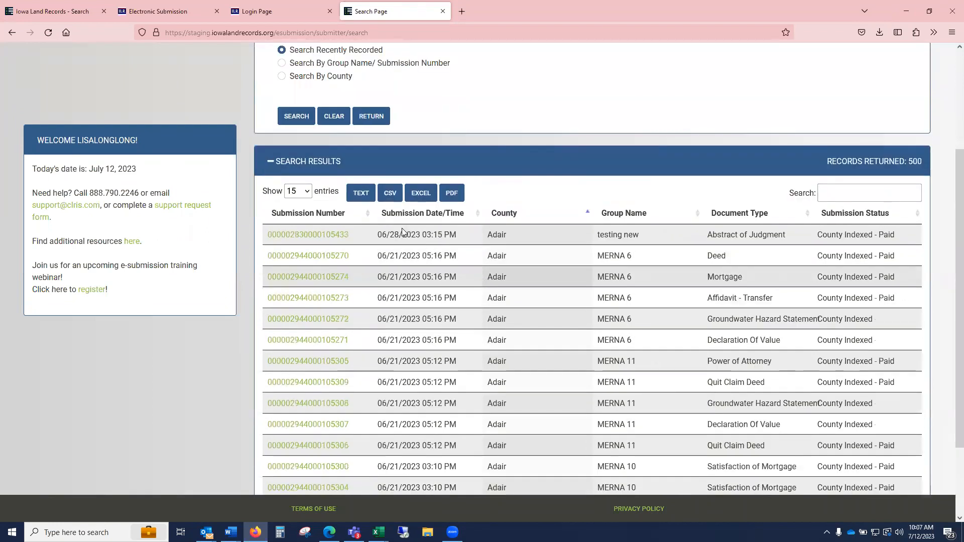
scroll(532, 279, "up", 2)
left_click(306, 194)
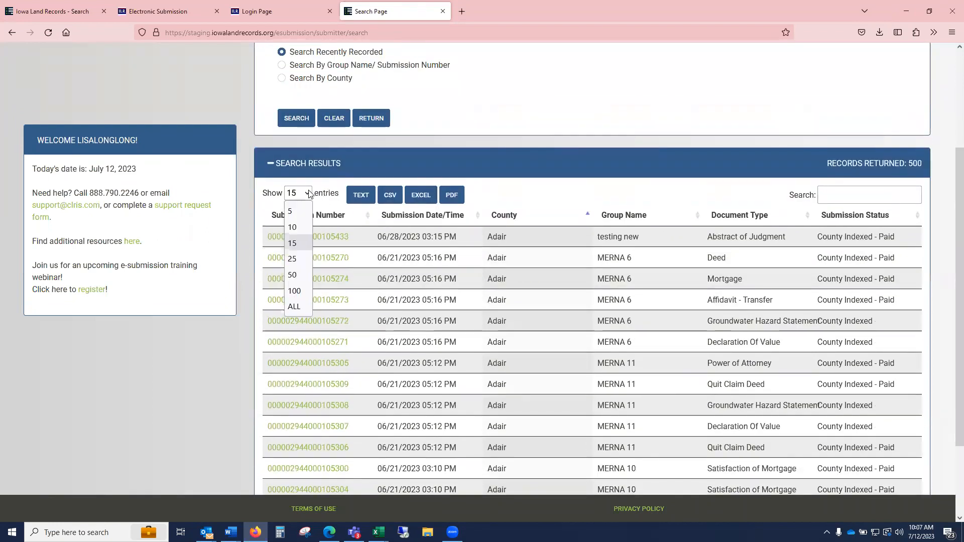
left_click(298, 304)
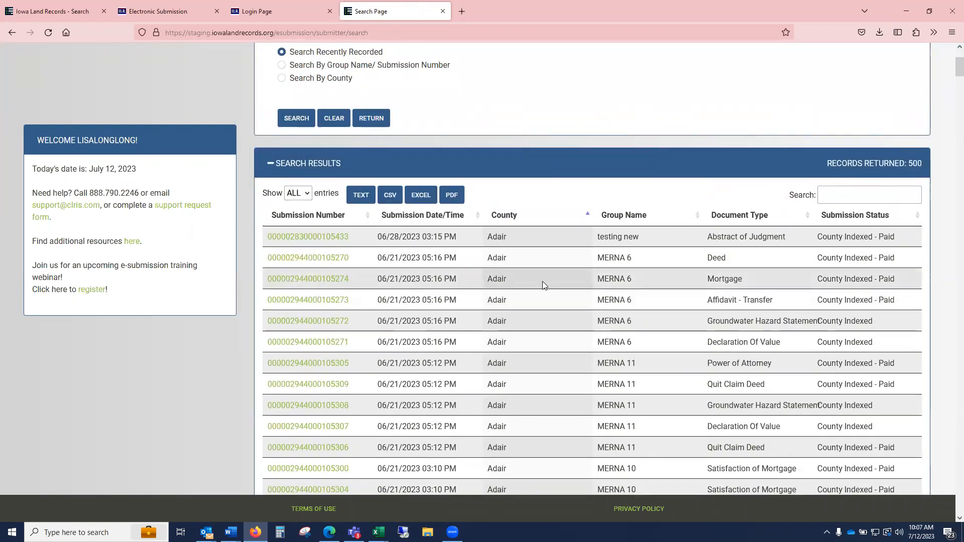
scroll(542, 281, "down", 10)
scroll(545, 279, "down", 20)
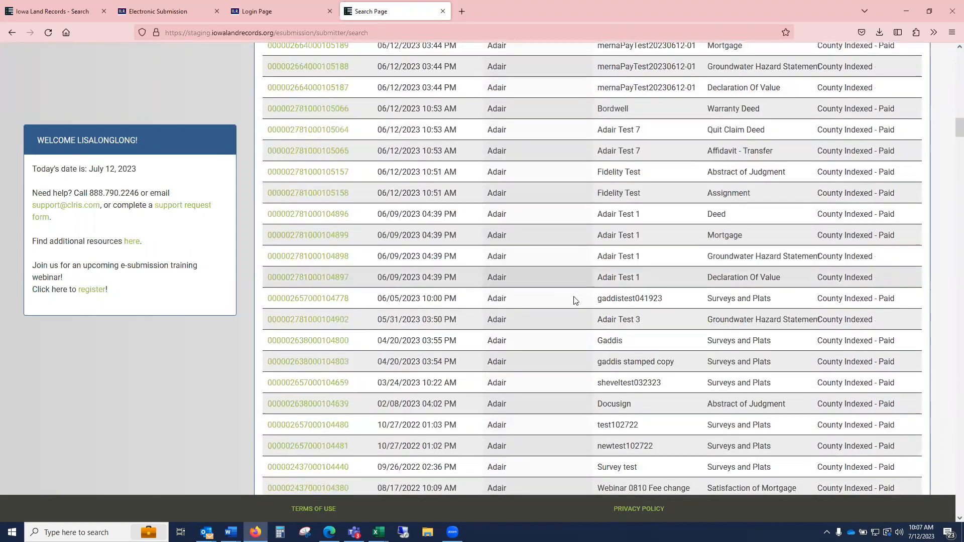
scroll(575, 300, "down", 15)
scroll(574, 301, "down", 20)
scroll(773, 377, "up", 20)
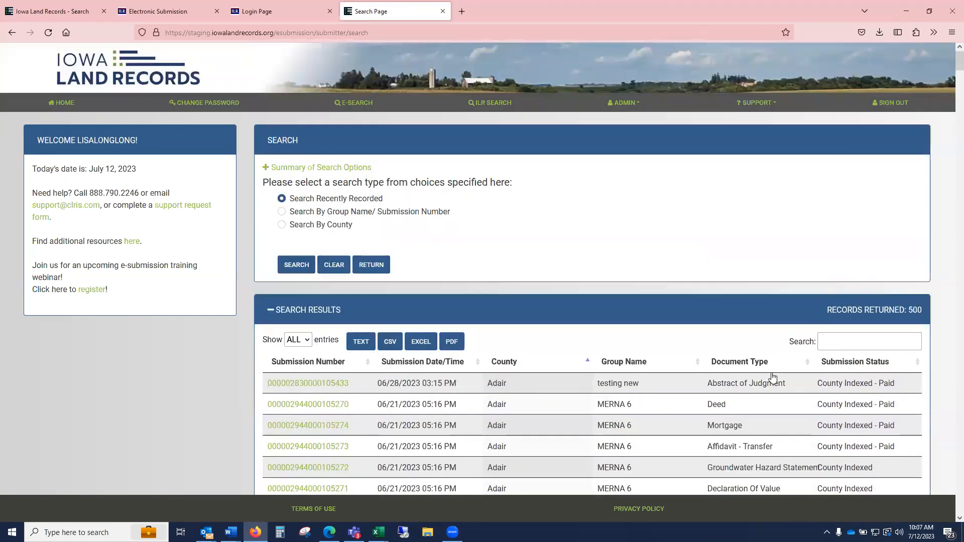
- Filter the results to 'deed' and sort them by Document Type
left_click(874, 342)
type("deede")
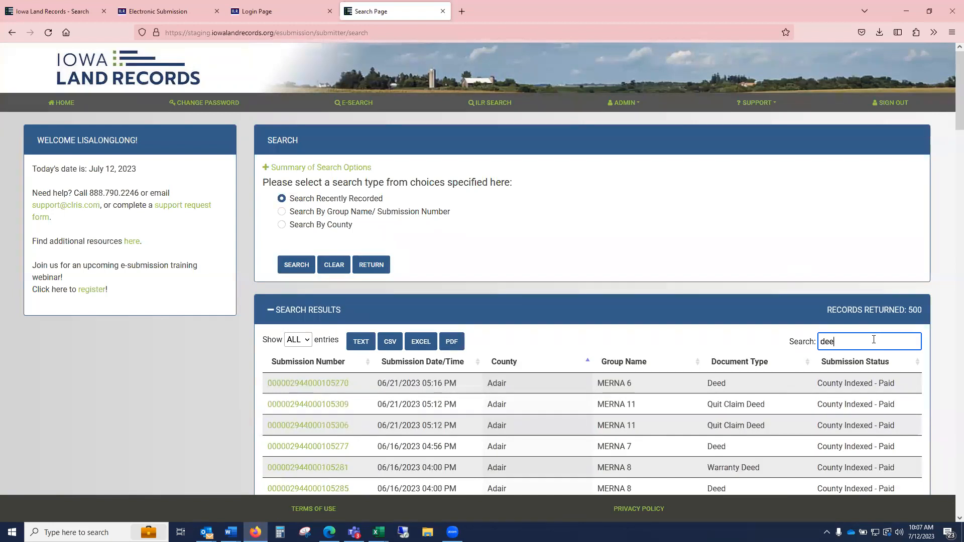
key("BackSpace")
scroll(825, 307, "down", 2)
scroll(818, 367, "down", 2)
scroll(811, 321, "up", 2)
left_click(807, 261)
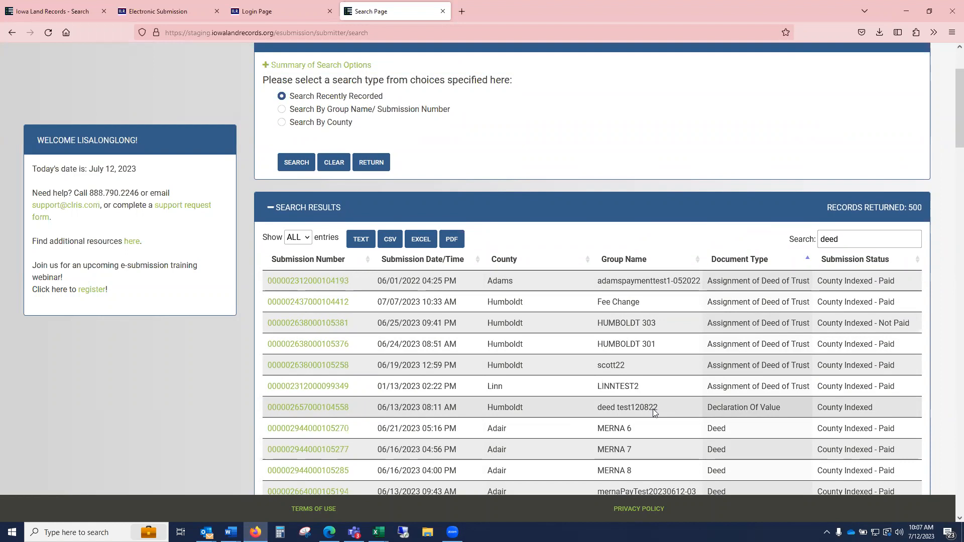
scroll(653, 413, "down", 5)
scroll(671, 407, "down", 2)
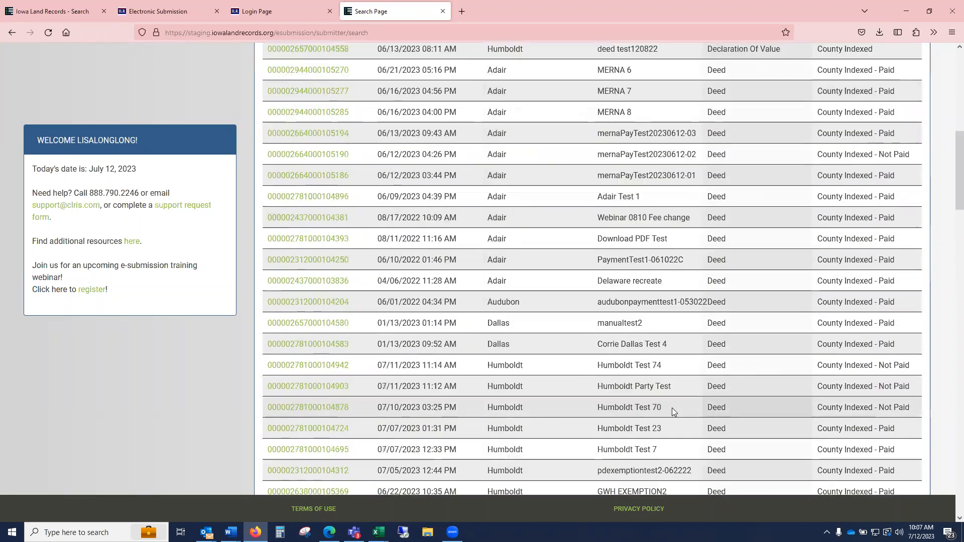
scroll(672, 409, "down", 8)
scroll(802, 421, "up", 12)
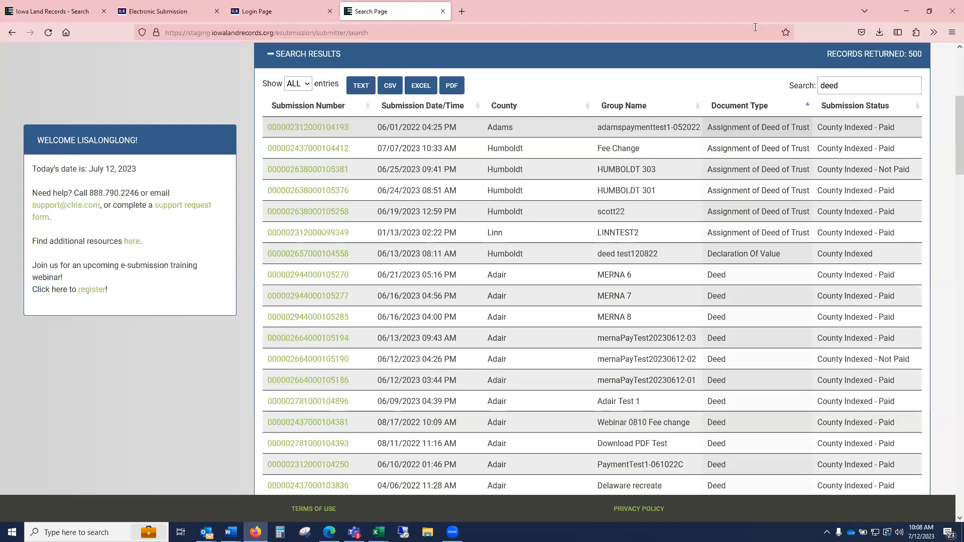
scroll(647, 185, "up", 1)
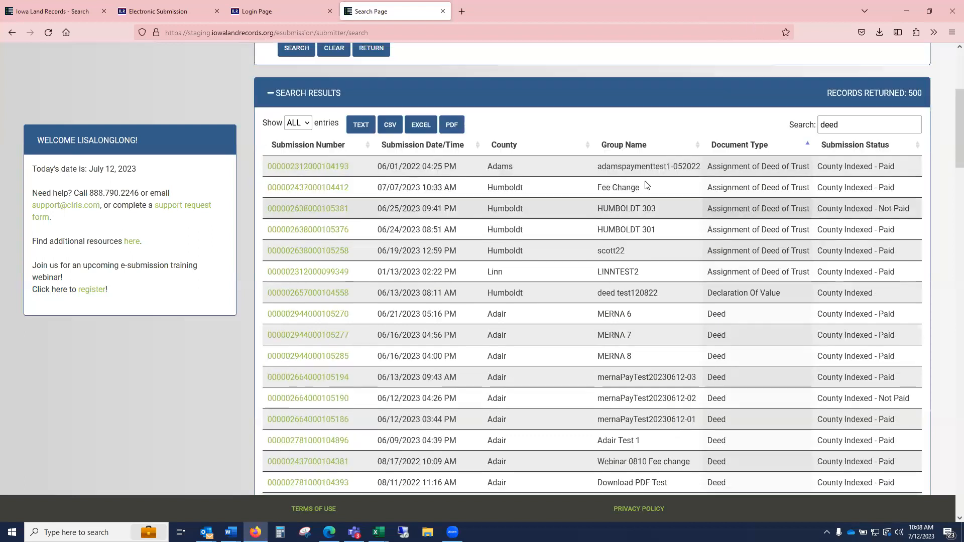
scroll(647, 185, "up", 5)
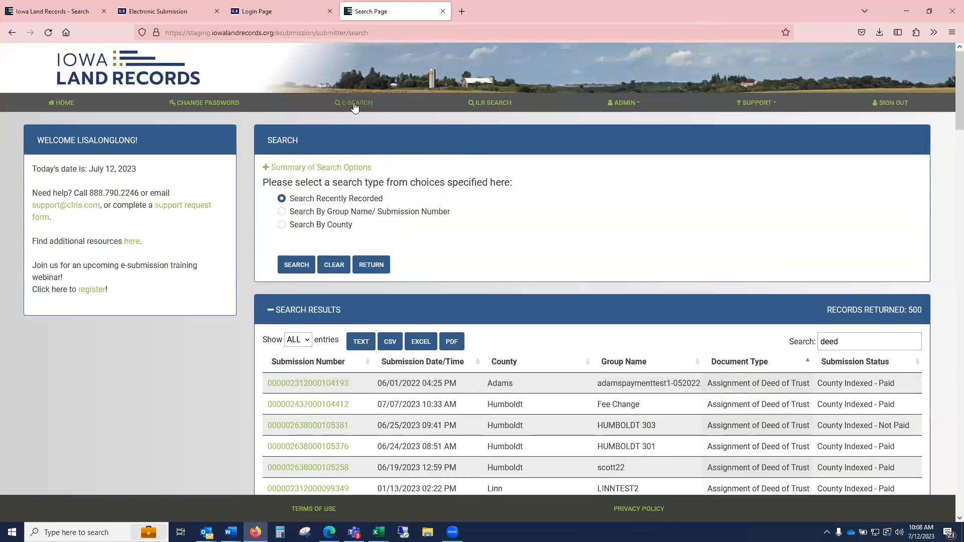
- Set up an Adair county search by recorded date starting 06/01/2023
left_click(282, 225)
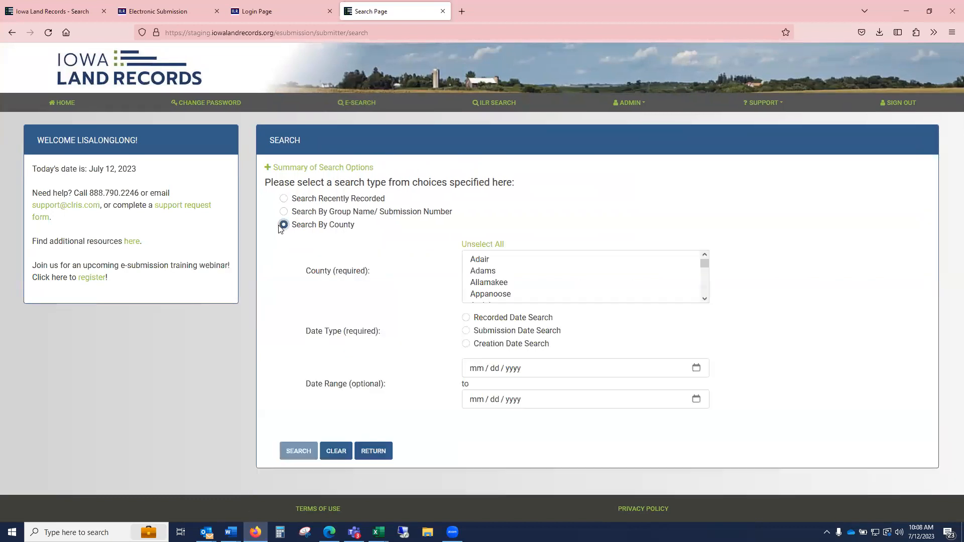
left_click(473, 261)
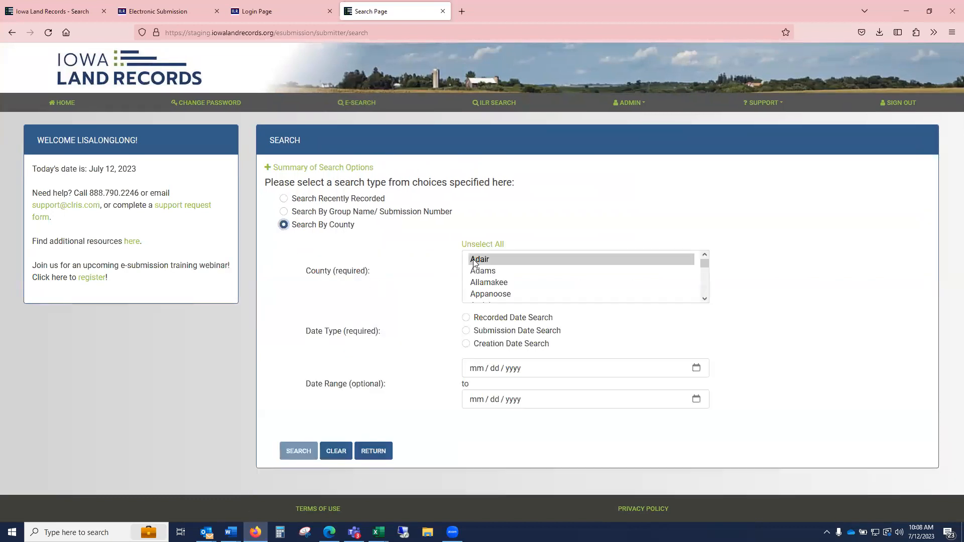
left_click(466, 318)
left_click(489, 375)
type("06 / dd / yyyy")
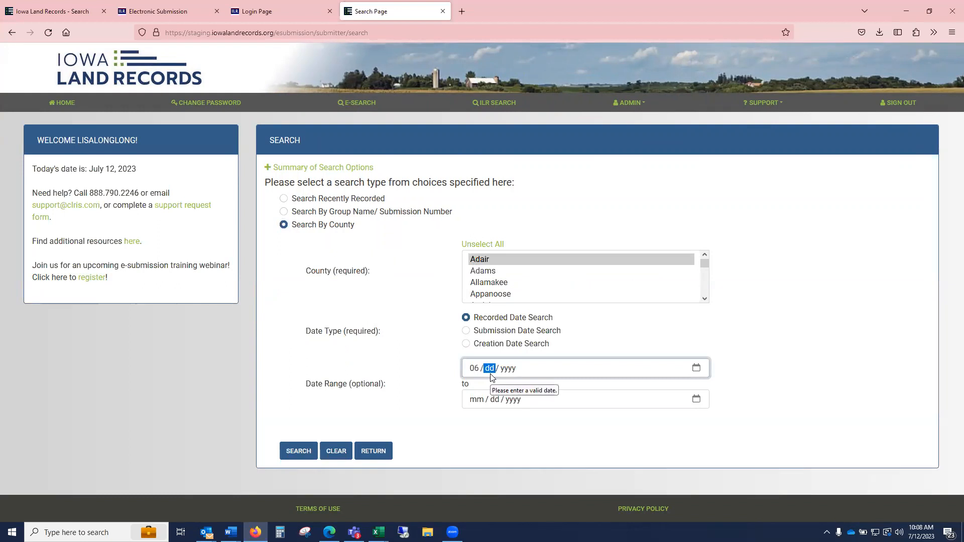
type("012")
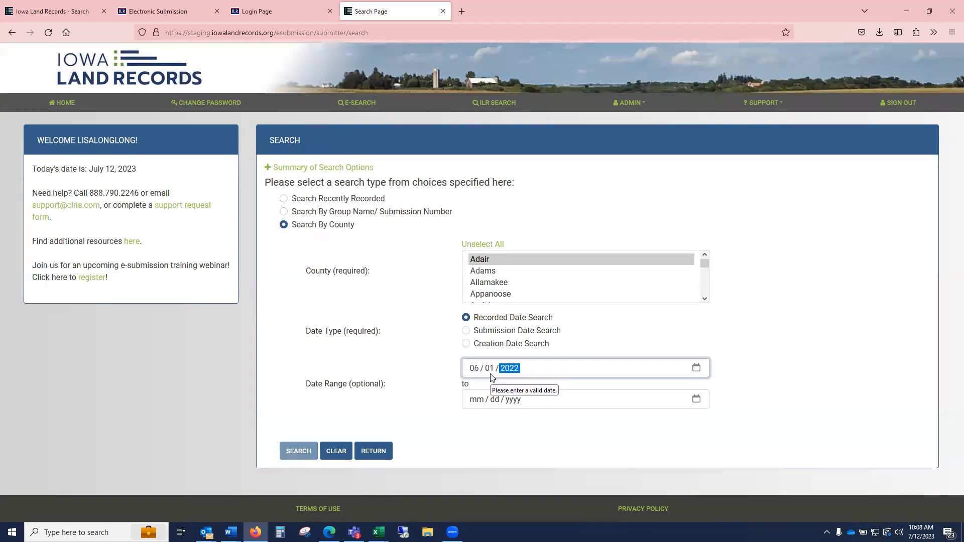
key("BackSpace")
type("23")
left_click(306, 452)
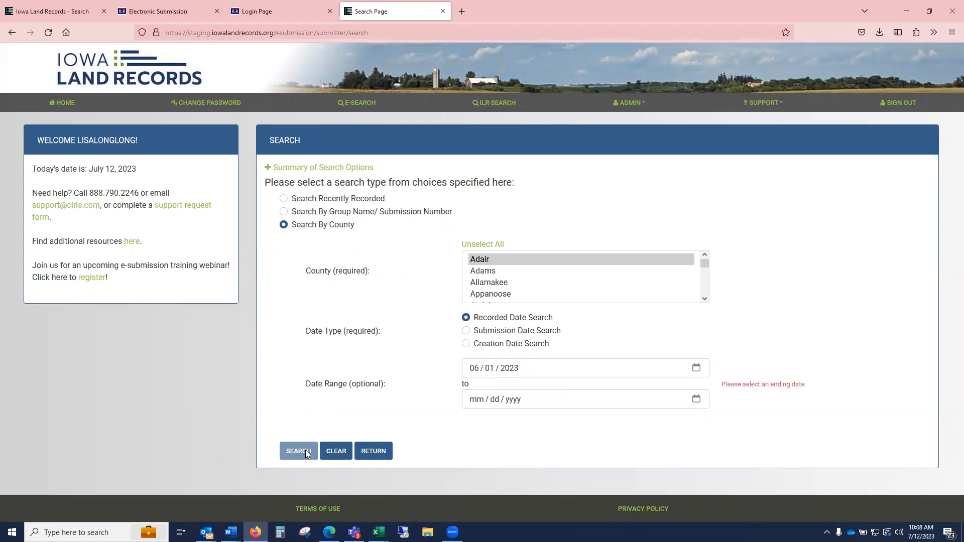
- Add the 06/30/2023 end date, rerun for 68 records, and sort by Group Name
left_click(534, 401)
type("06 / 30 / 2023")
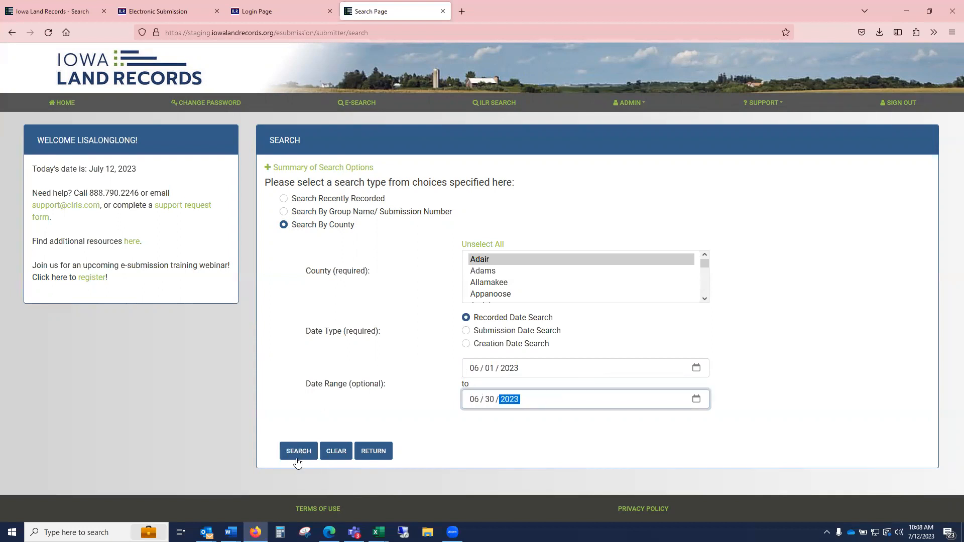
left_click(301, 452)
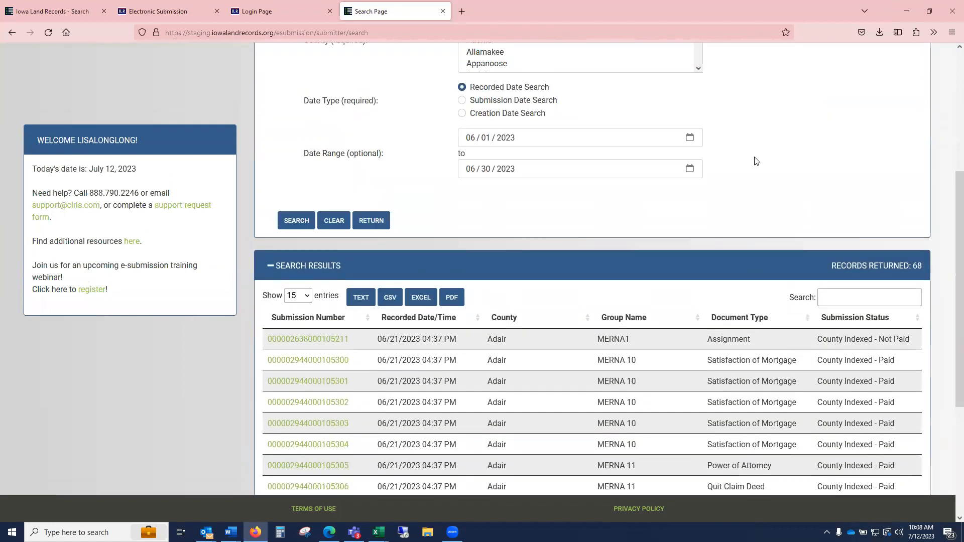
scroll(650, 138, "up", 5)
scroll(667, 199, "down", 6)
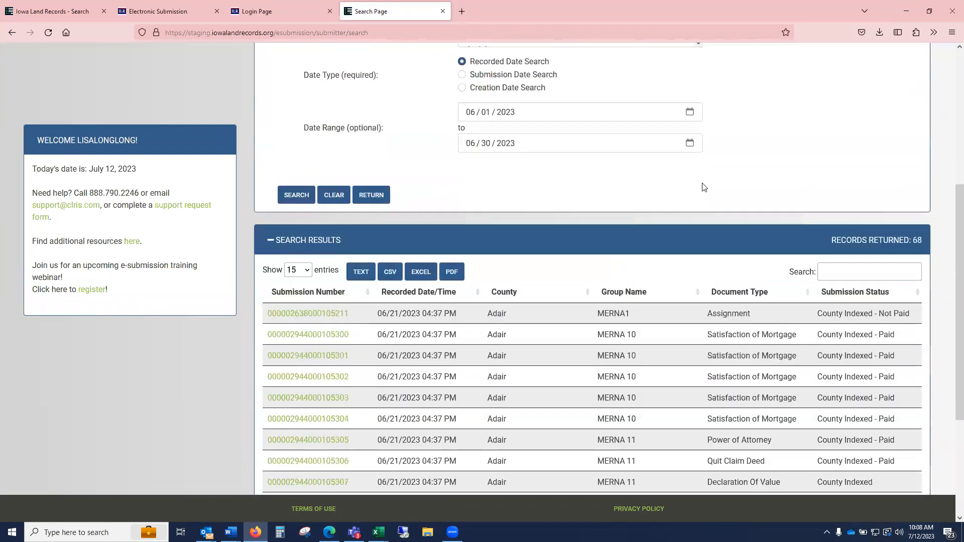
left_click(697, 294)
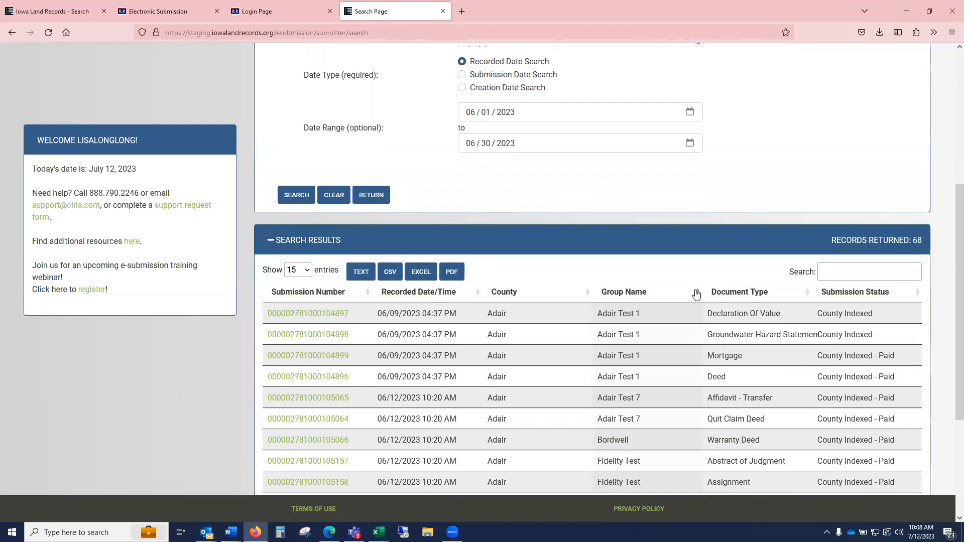
scroll(692, 279, "down", 4)
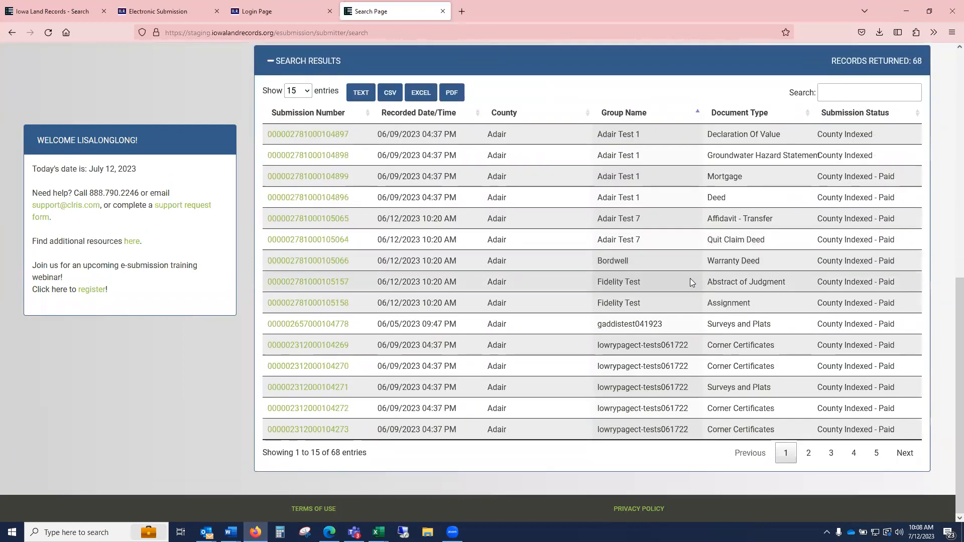
scroll(690, 284, "up", 10)
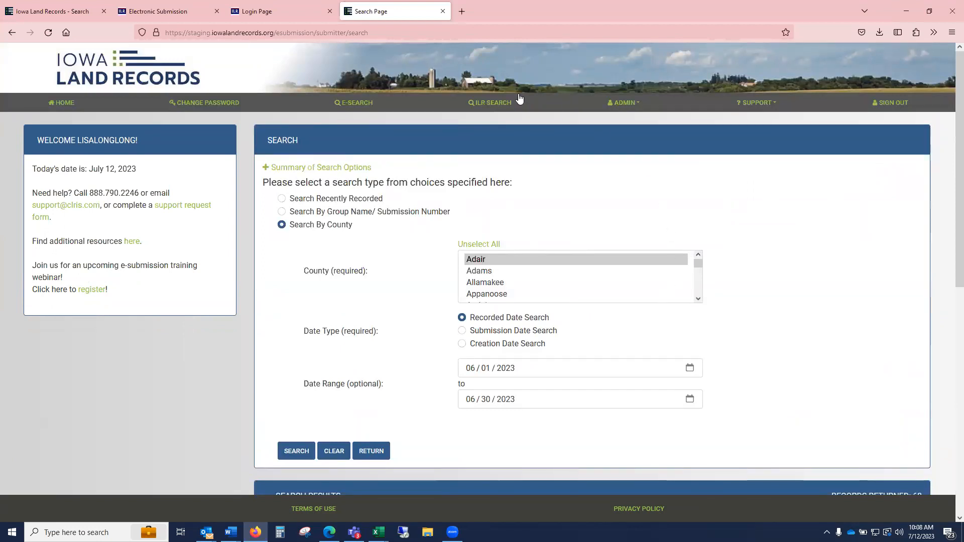
- Go to ILR Search, briefly visit the Submitter side, and return to the search start page
left_click(494, 106)
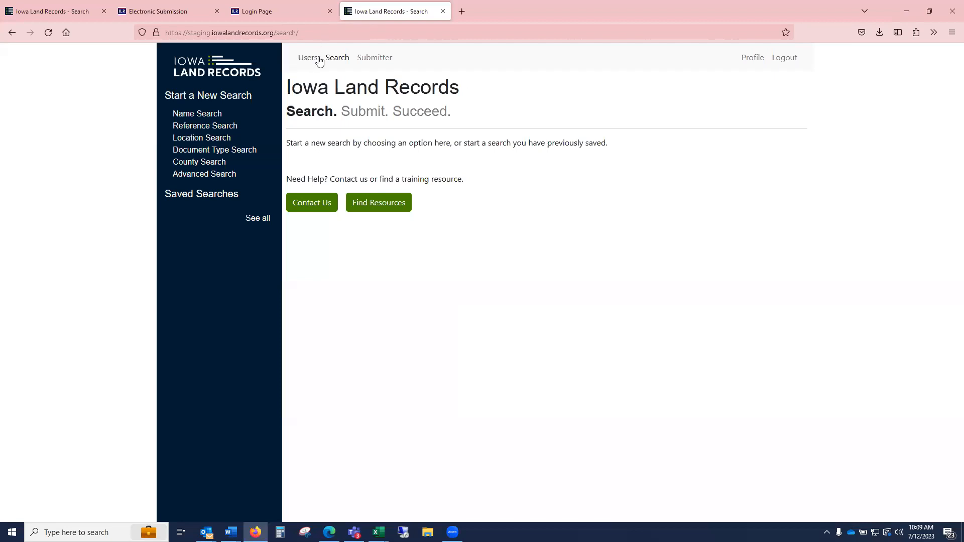
left_click(378, 60)
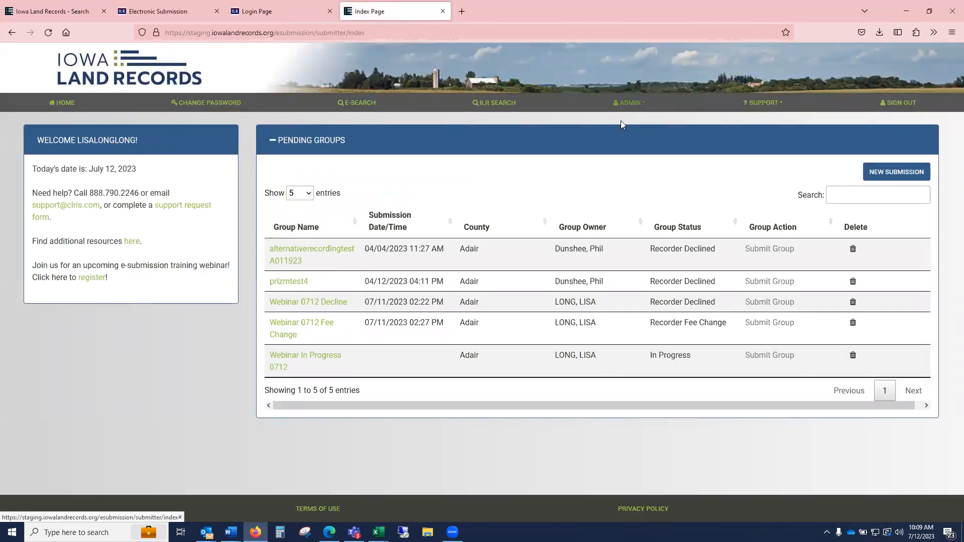
left_click(509, 107)
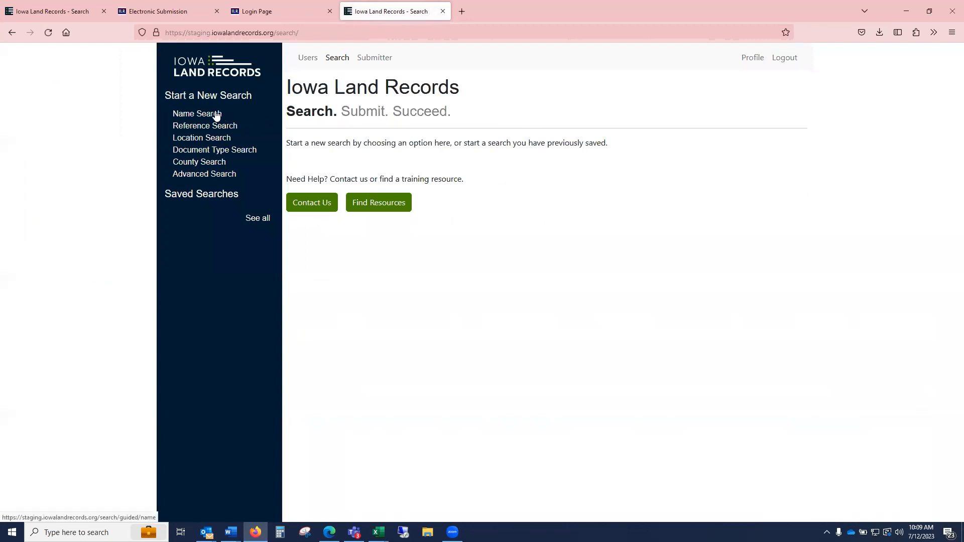
- Search by person name with a last name and wildcard first name, limited to Polk County
left_click(220, 114)
left_click(298, 99)
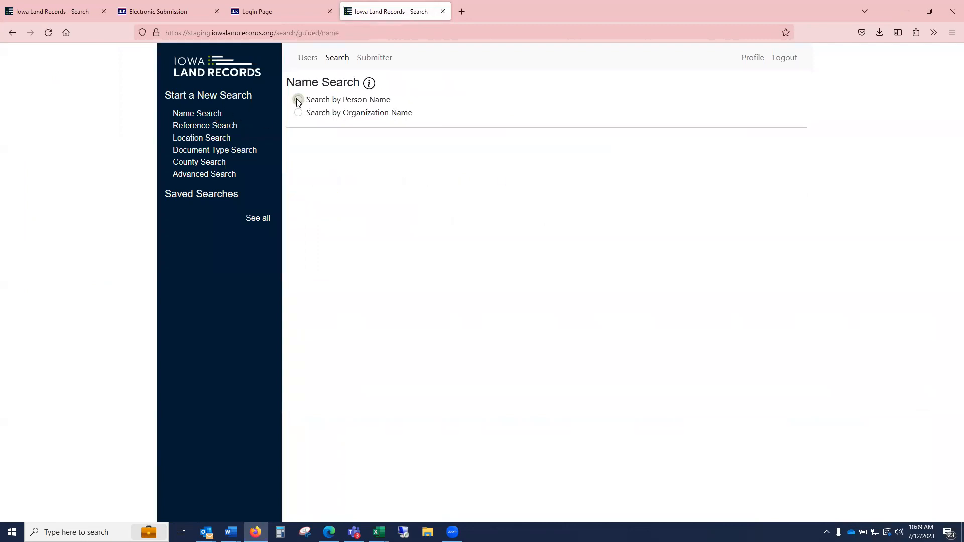
left_click(433, 154)
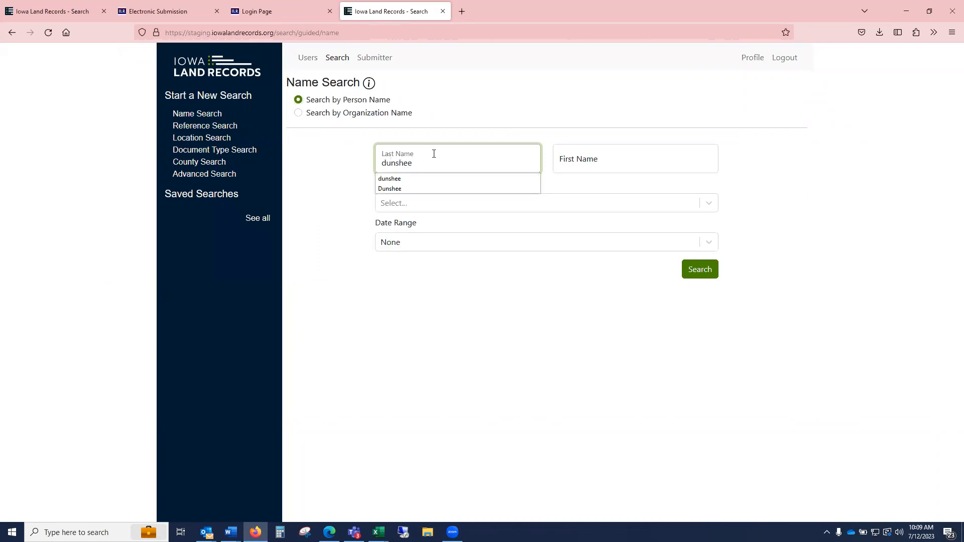
key("Tab")
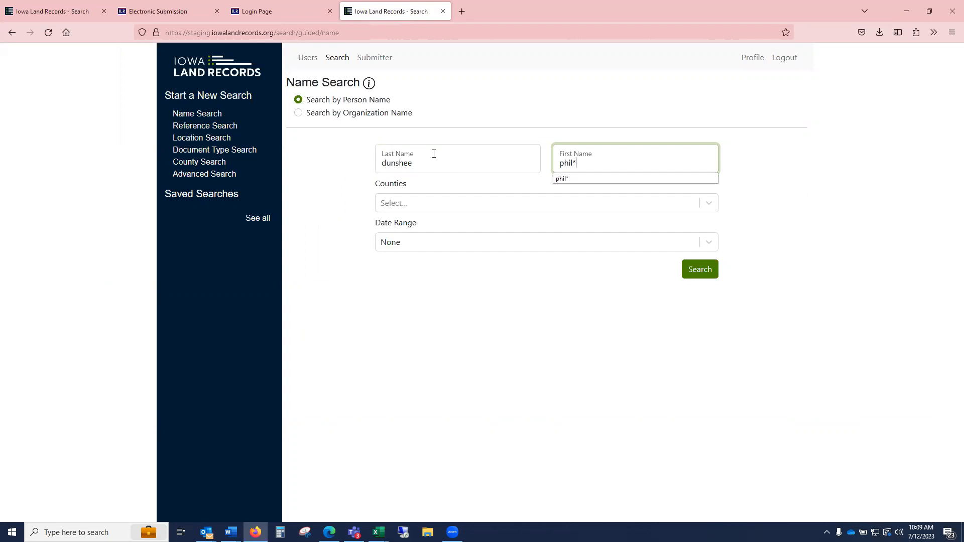
left_click(399, 203)
type("pol")
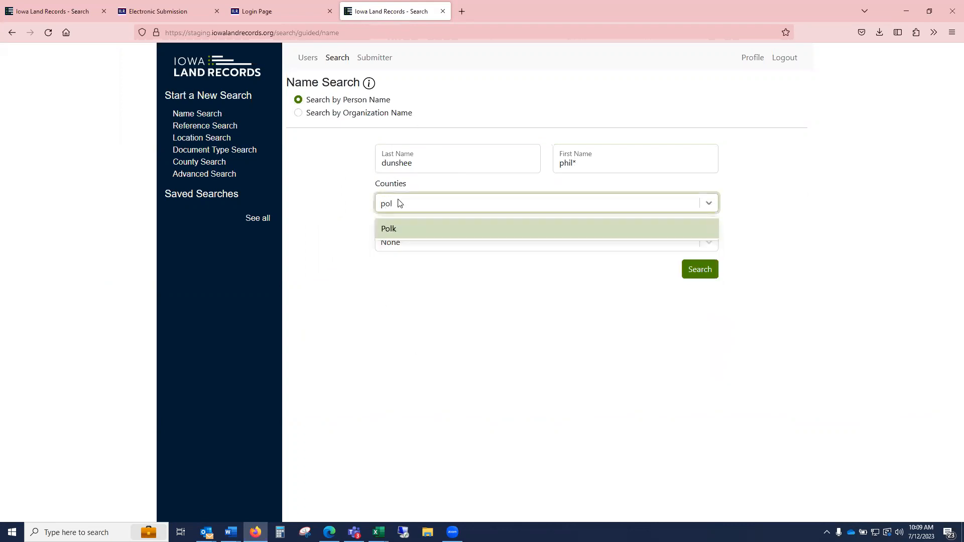
left_click(397, 229)
left_click(695, 270)
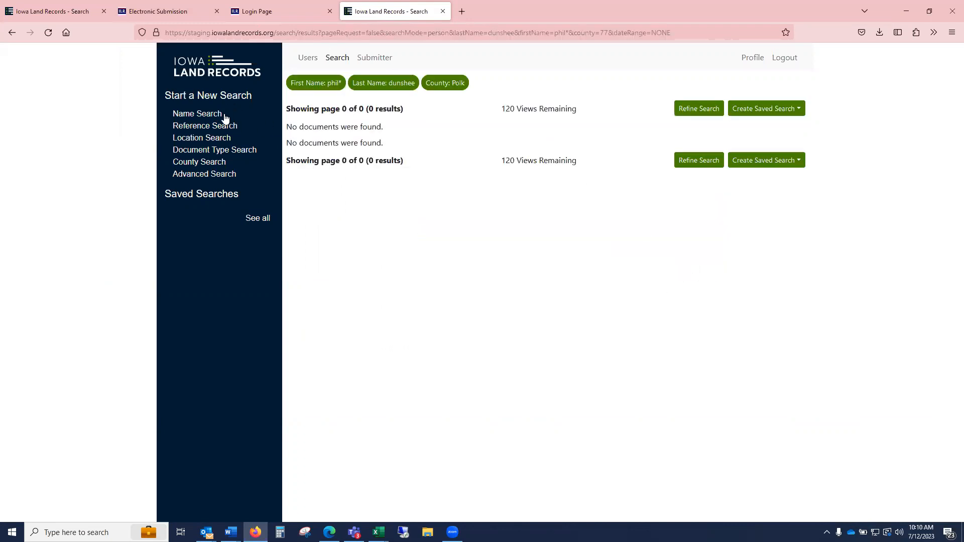
- Refine the search, replacing the wildcard with the full first name, and rerun it
left_click(704, 109)
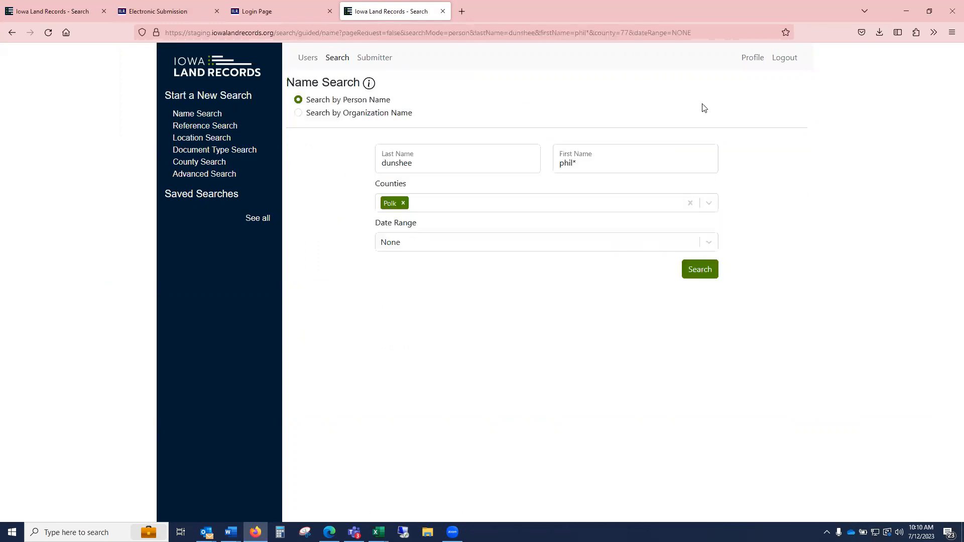
left_click(626, 160)
key("BackSpace")
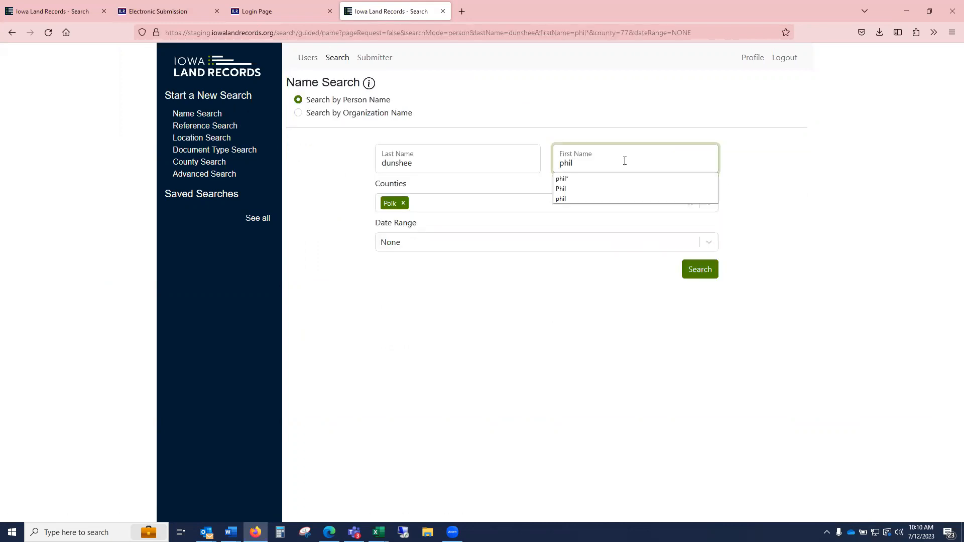
type("ip")
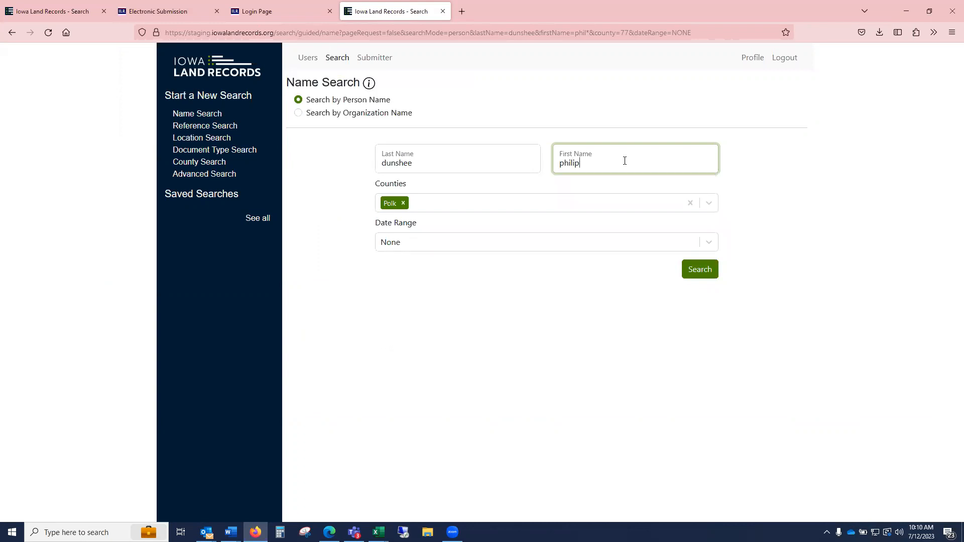
left_click(698, 272)
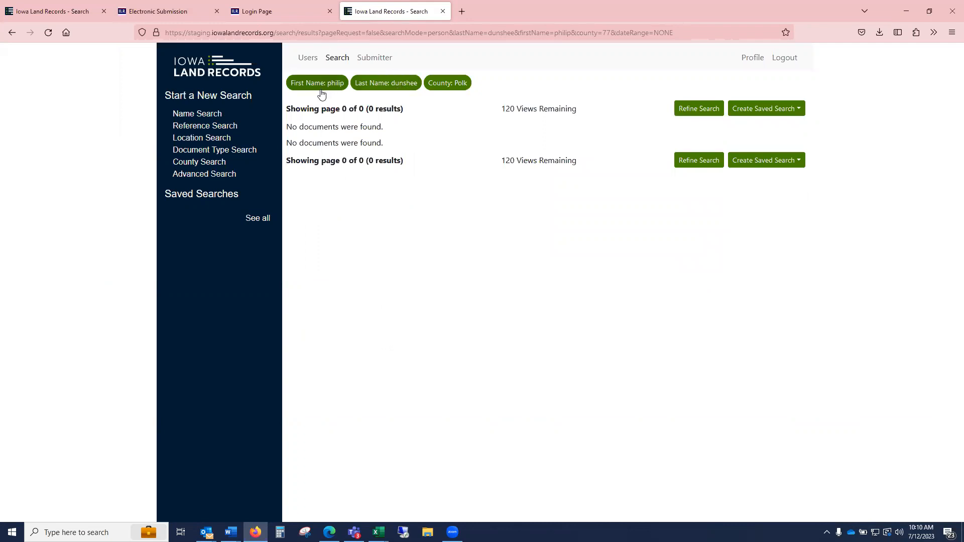
- Run a new Polk County person-name search with the last name and a wildcard first name
left_click(217, 115)
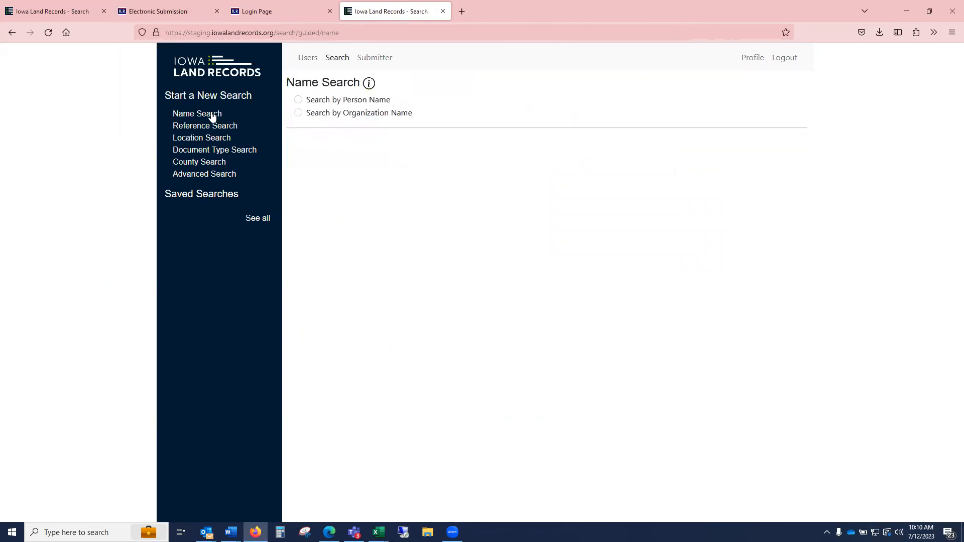
left_click(300, 99)
left_click(447, 153)
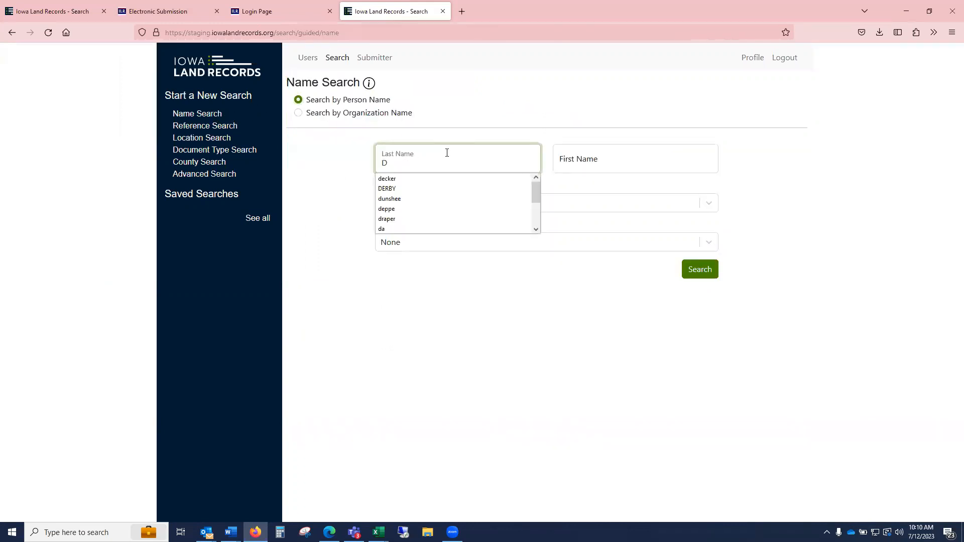
key("Tab")
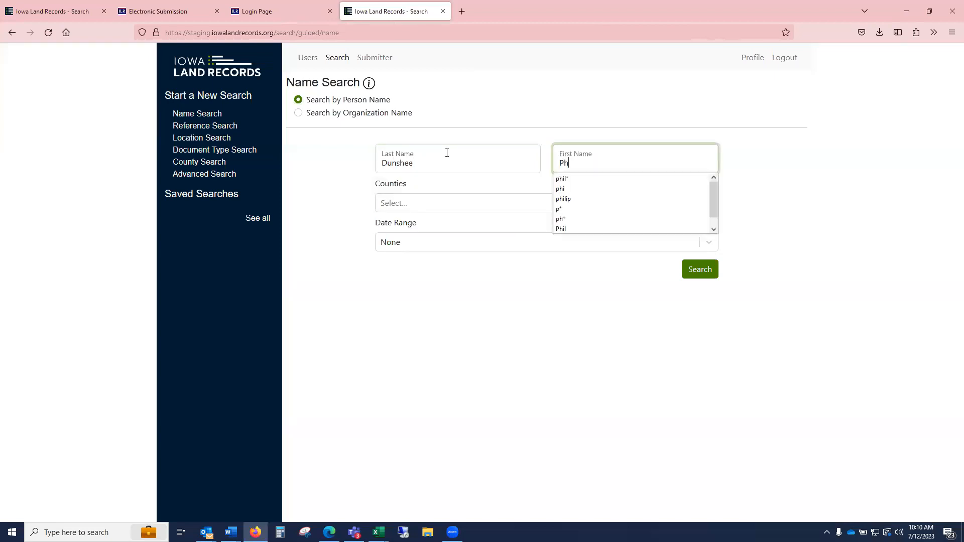
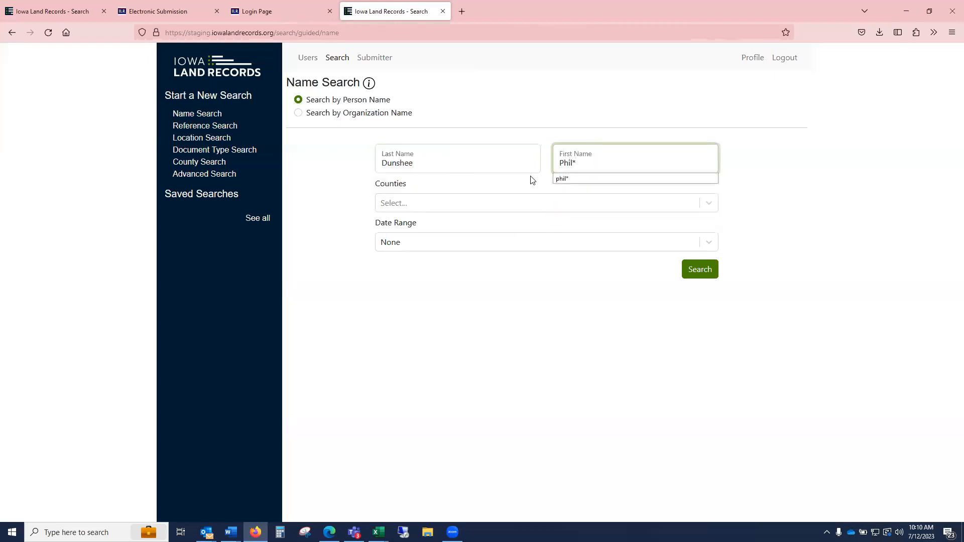
left_click(444, 204)
type("po")
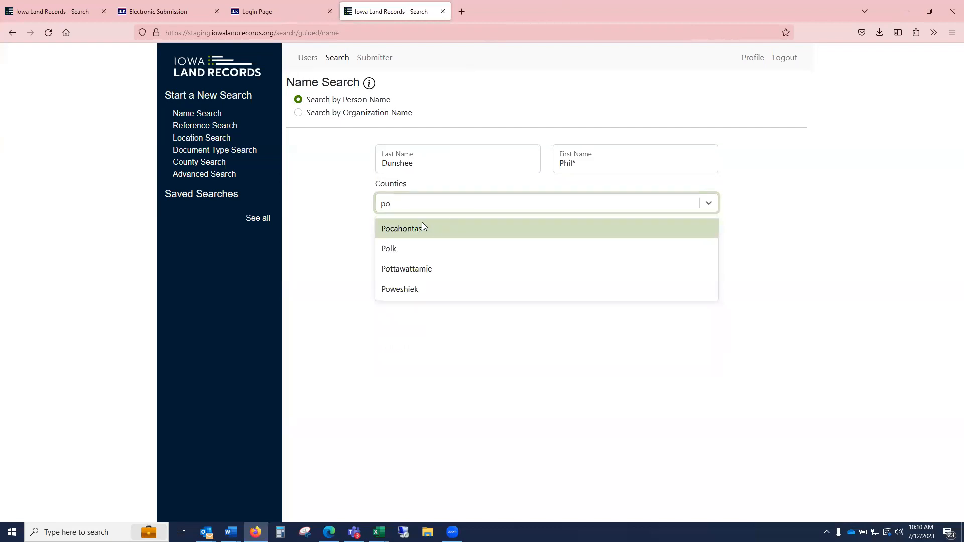
left_click(435, 247)
left_click(698, 276)
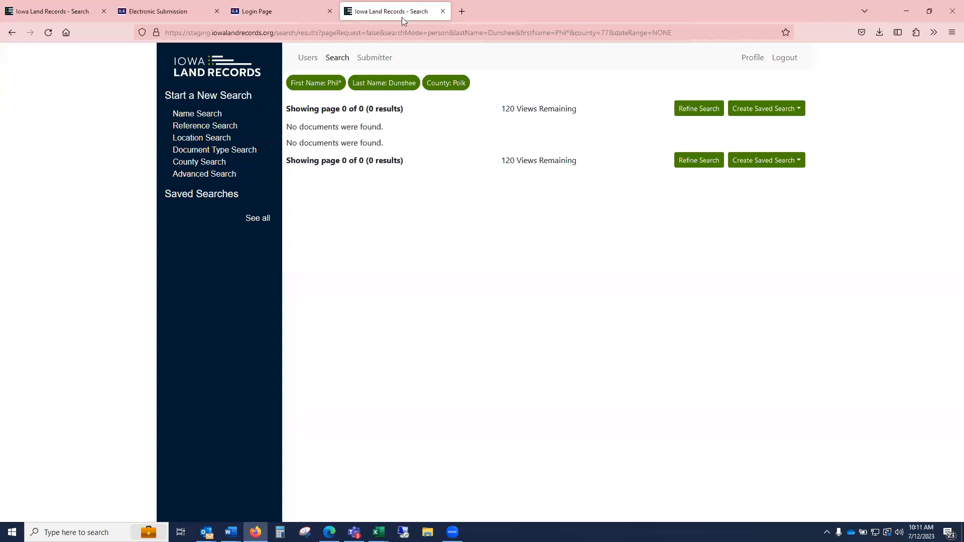
- Return to the Submitter index page showing the five pending submission groups
left_click(377, 58)
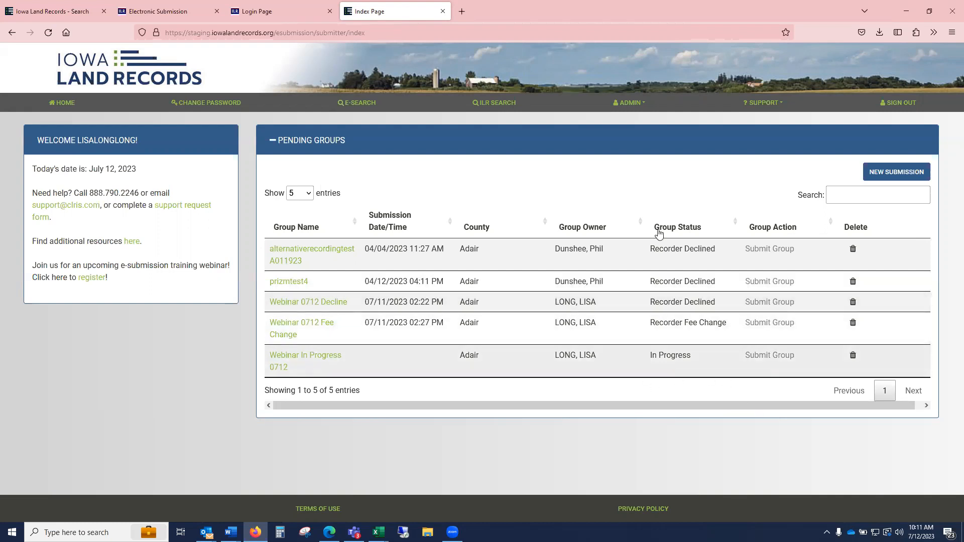
- In ADMIN > Submitter Information, change the phone's middle-part last digit to 5 and save
left_click(632, 104)
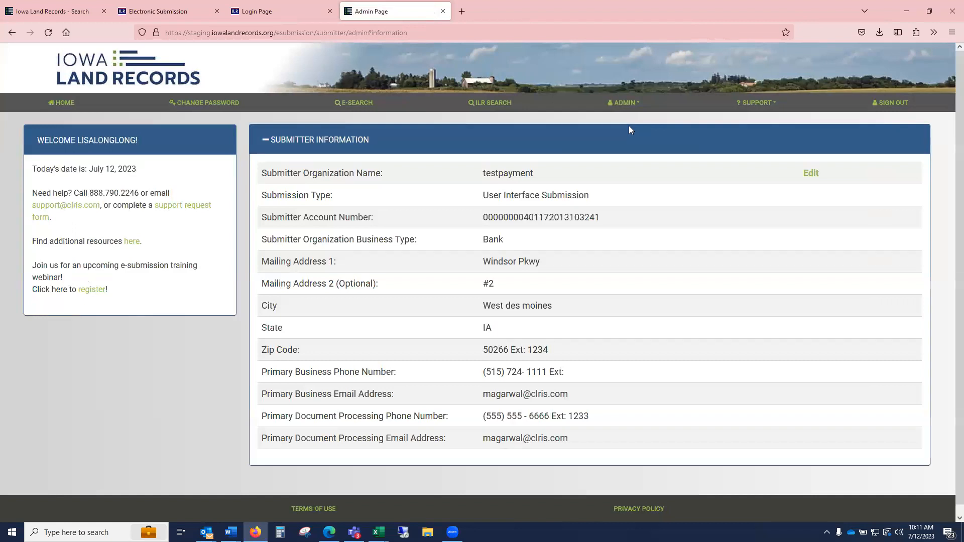
left_click(812, 173)
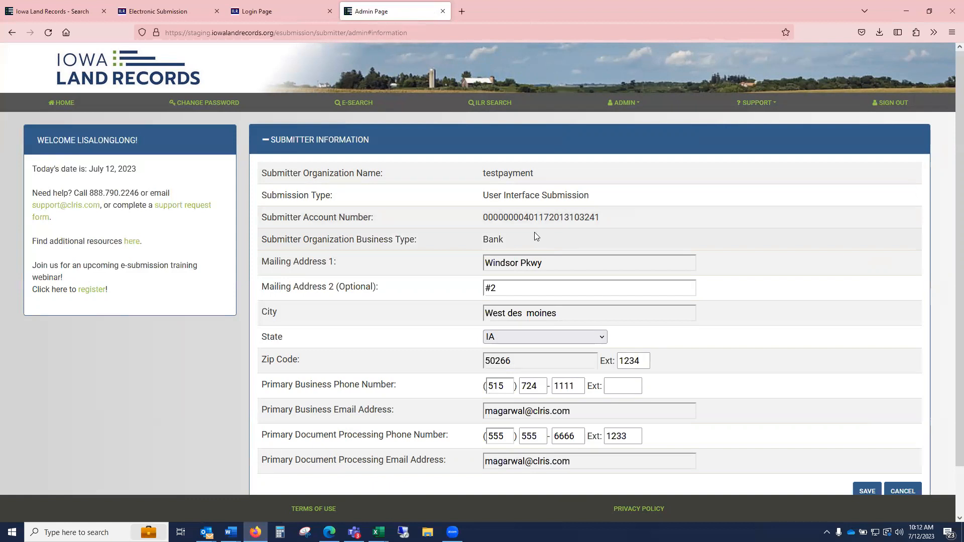
scroll(534, 236, "down", 2)
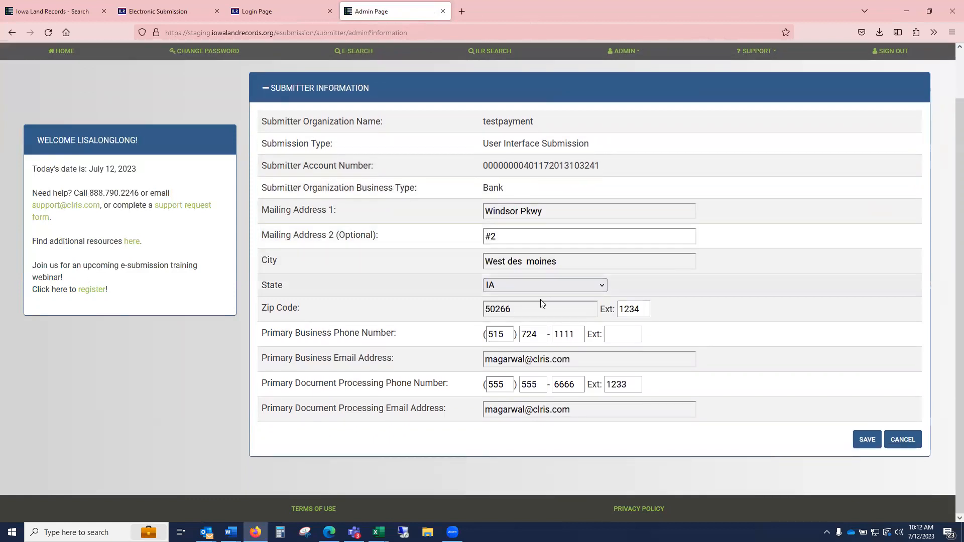
left_click(539, 334)
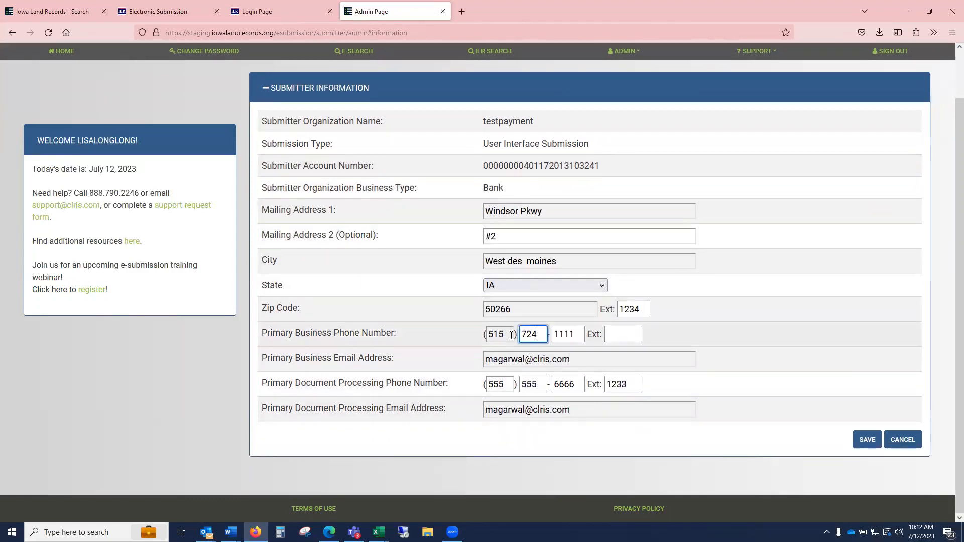
key("BackSpace")
type("5")
left_click(865, 442)
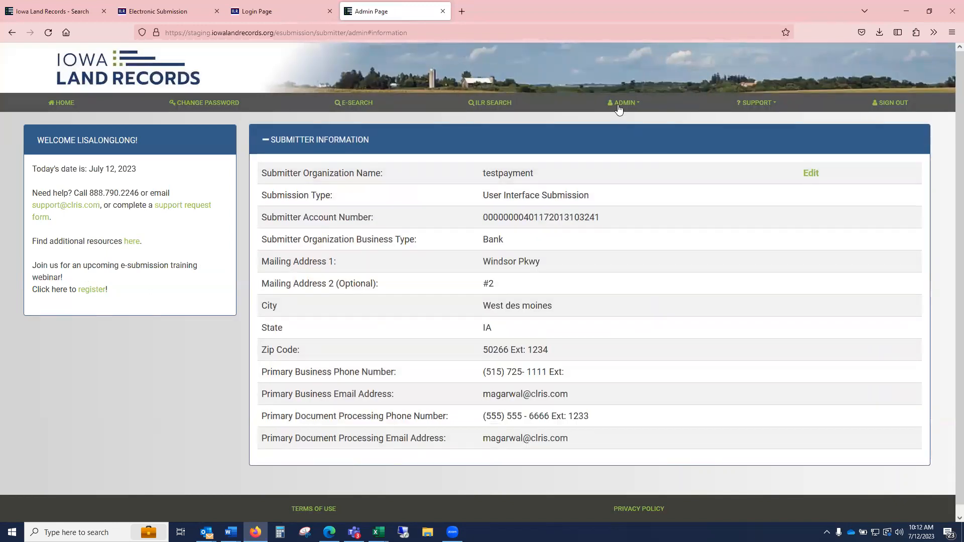
- View My Profile under ADMIN > Update Account, then go back to the Submitter page
left_click(621, 102)
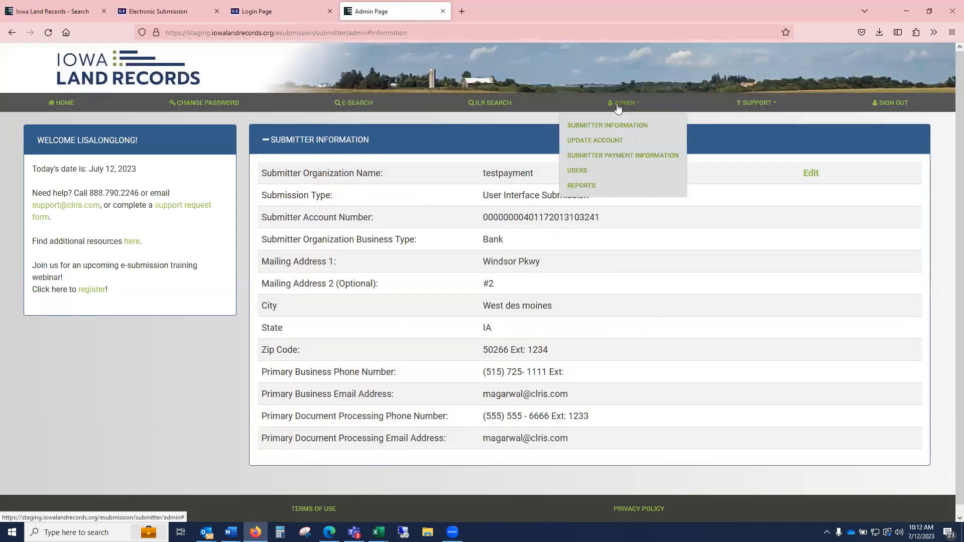
left_click(609, 142)
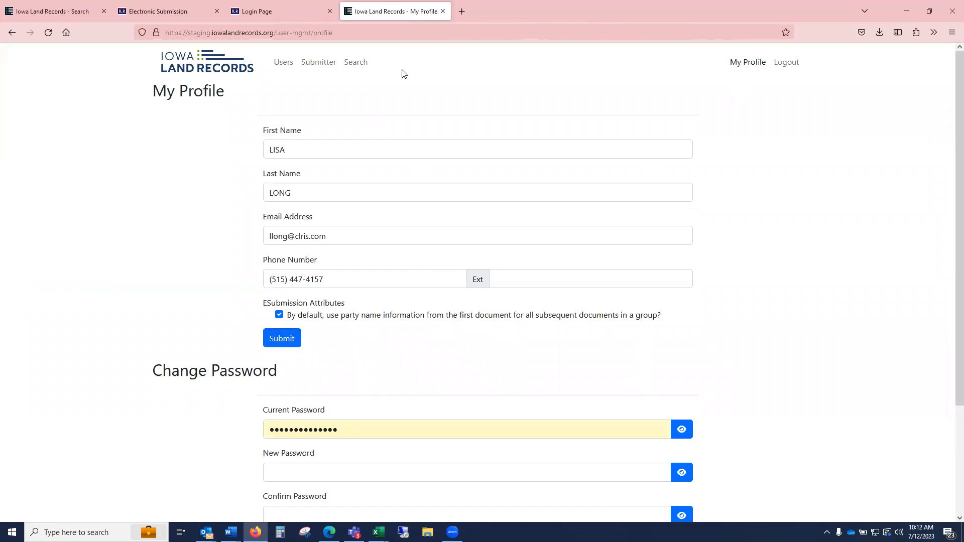
left_click(321, 66)
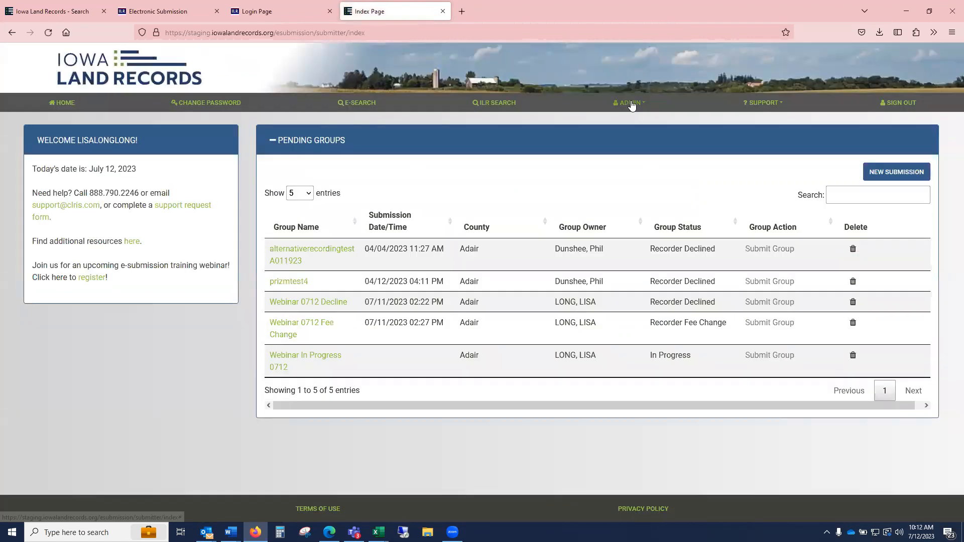
left_click(631, 104)
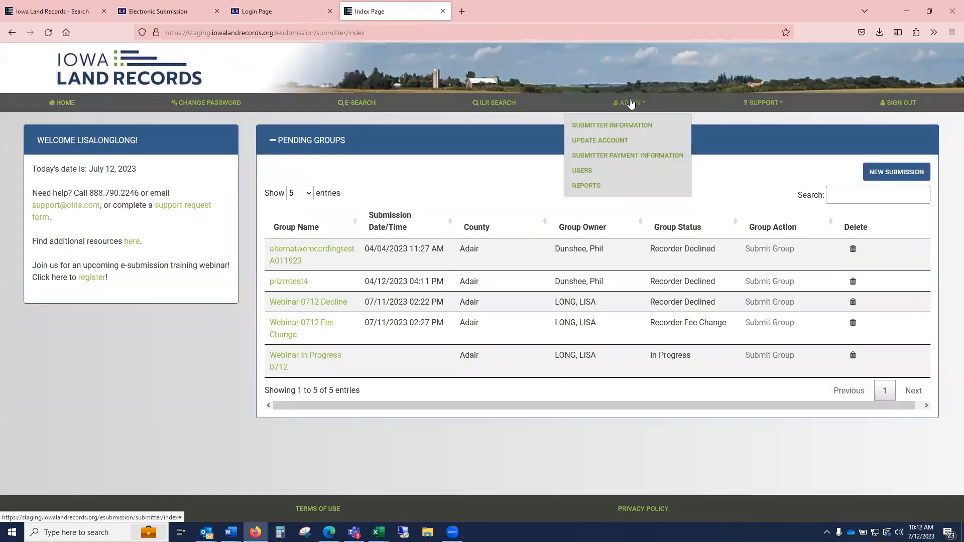
left_click(624, 154)
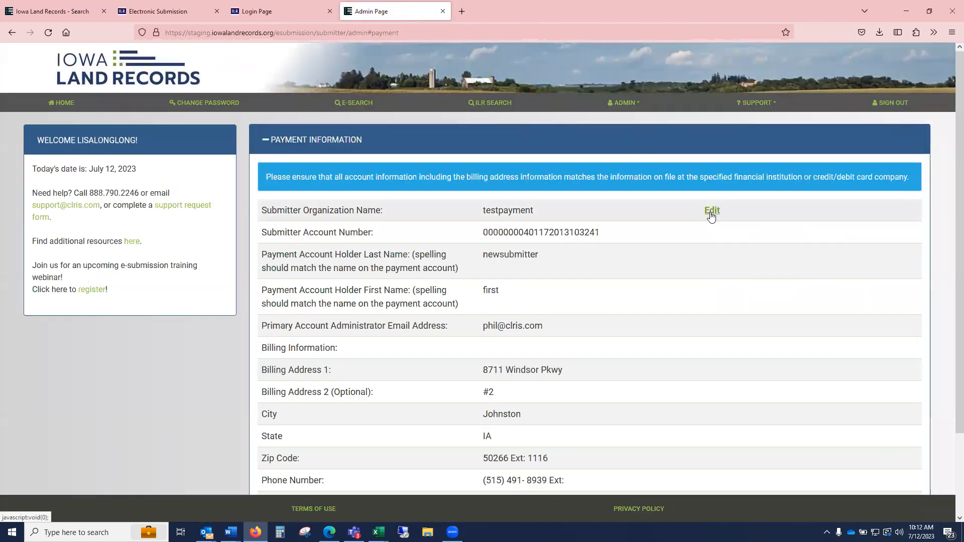
left_click(711, 213)
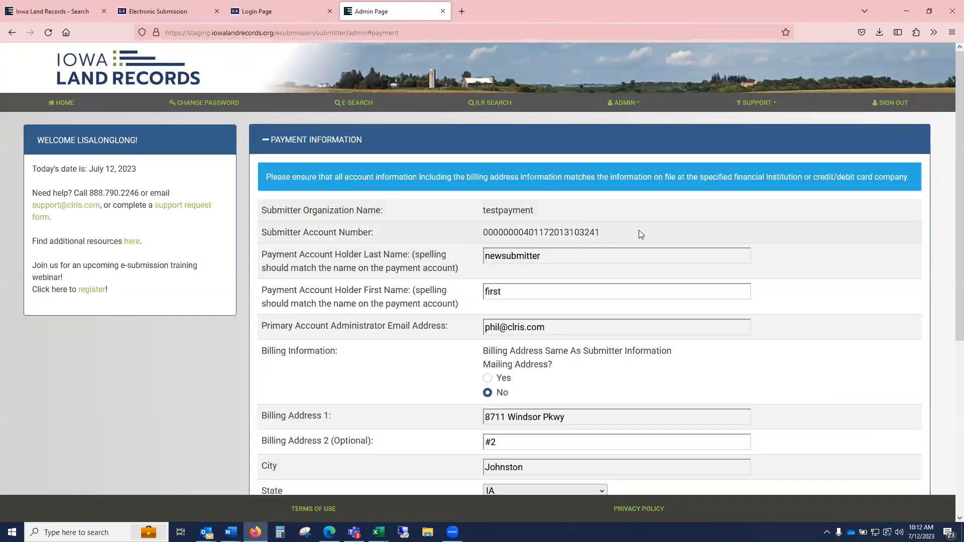
scroll(643, 227, "down", 5)
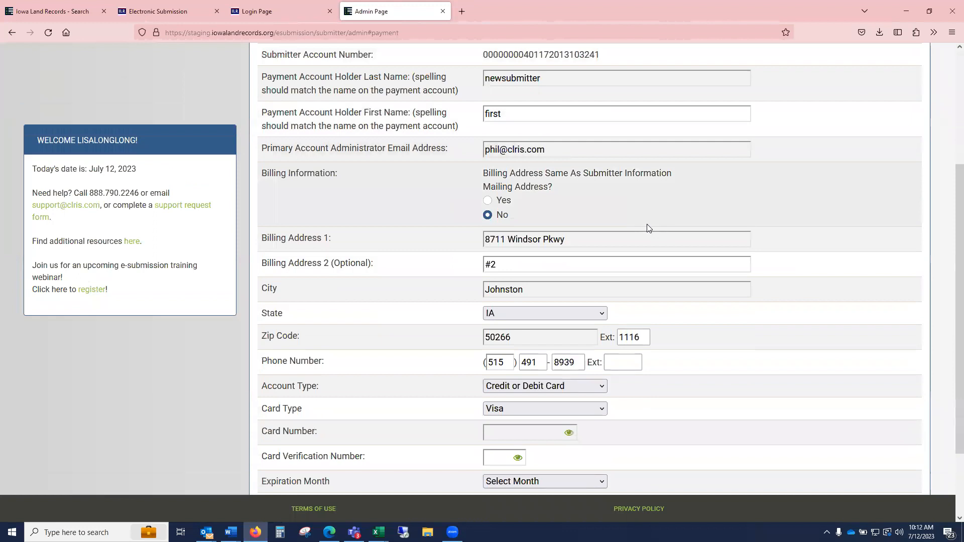
scroll(663, 224, "up", 4)
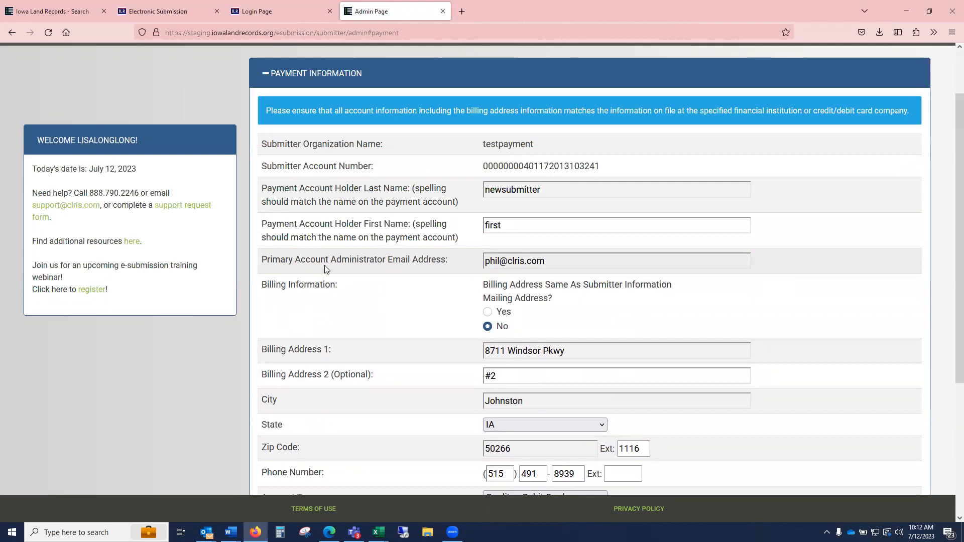
left_click(567, 261)
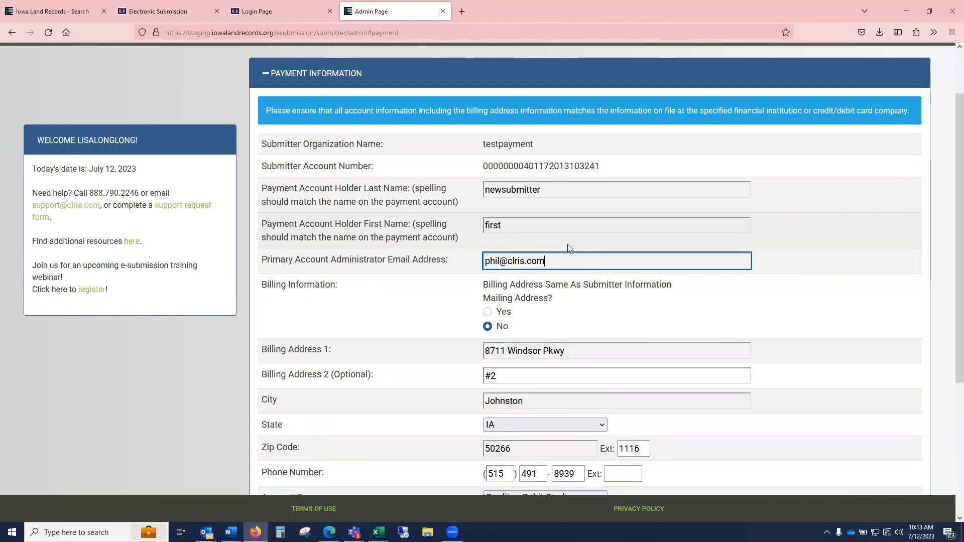
scroll(632, 282, "down", 3)
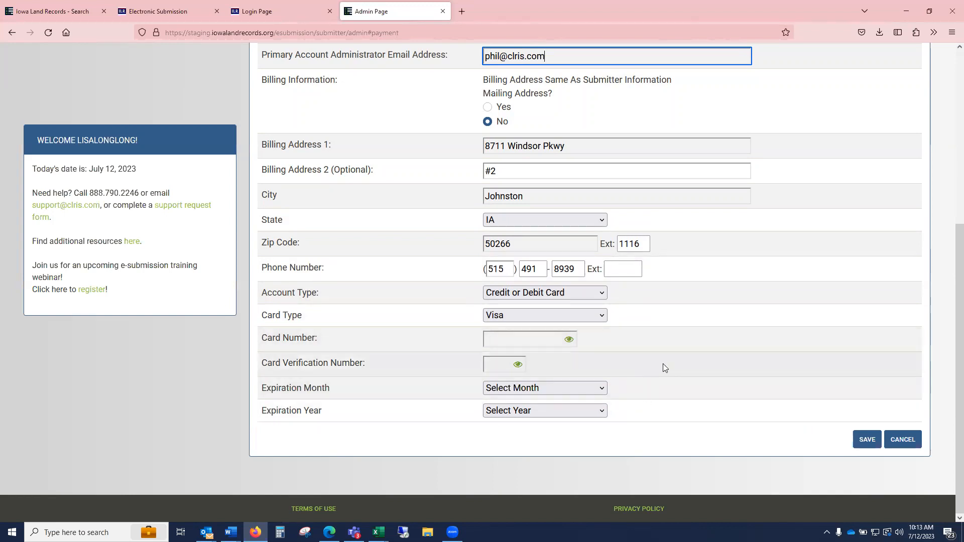
scroll(663, 363, "up", 5)
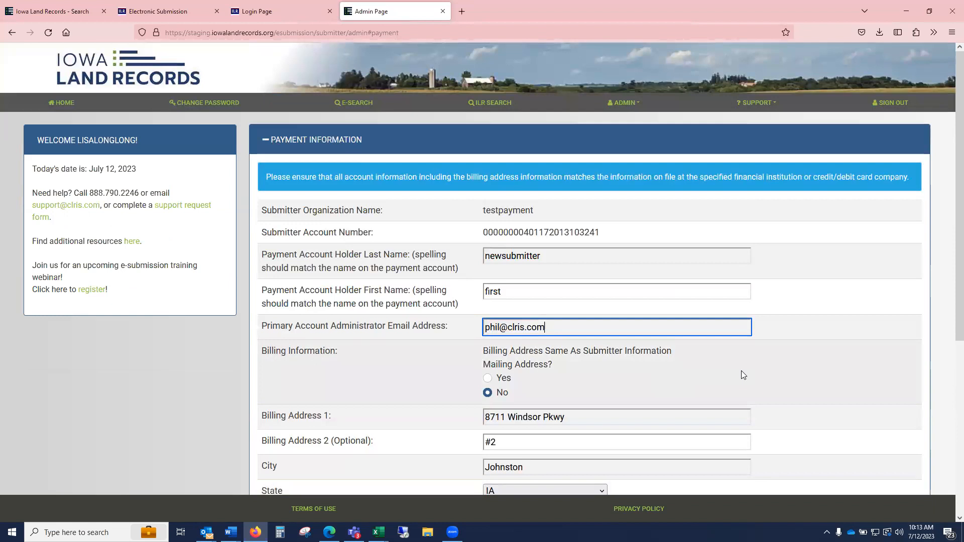
scroll(731, 378, "down", 3)
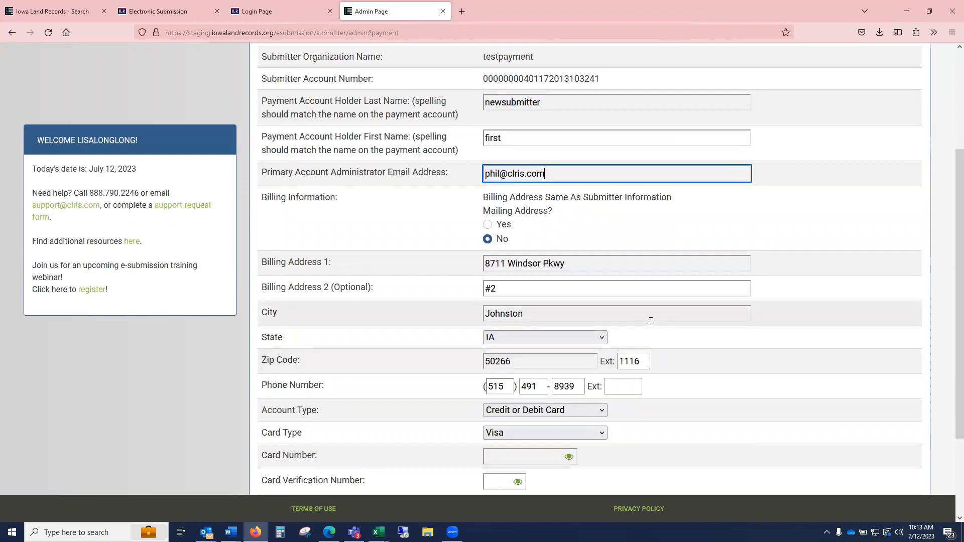
scroll(699, 231, "up", 3)
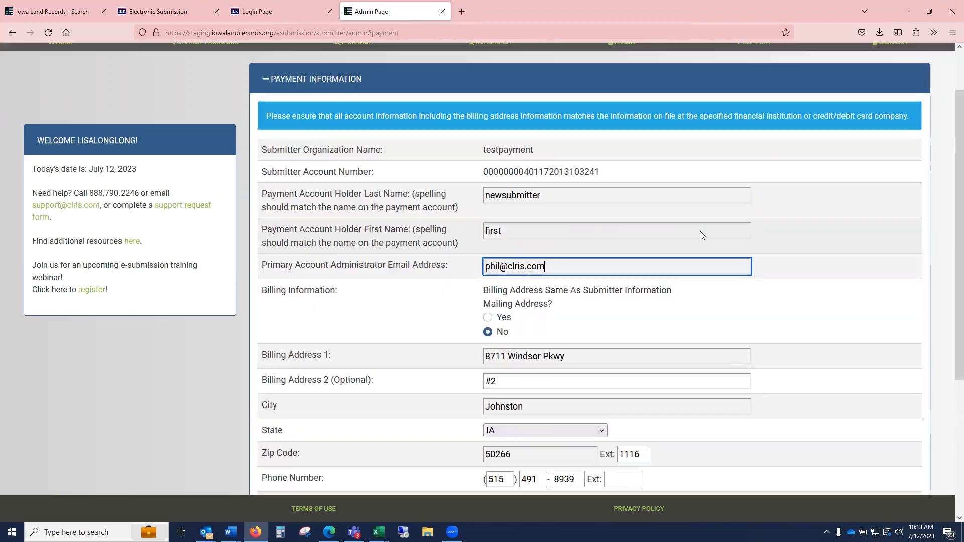
left_click(624, 102)
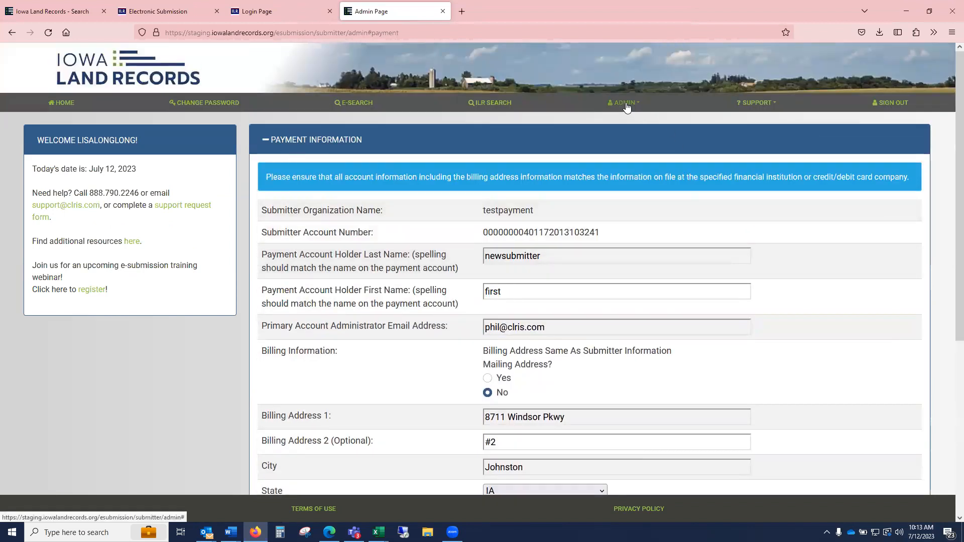
- Open the Users list from the ADMIN menu and sort it by Roles
left_click(578, 171)
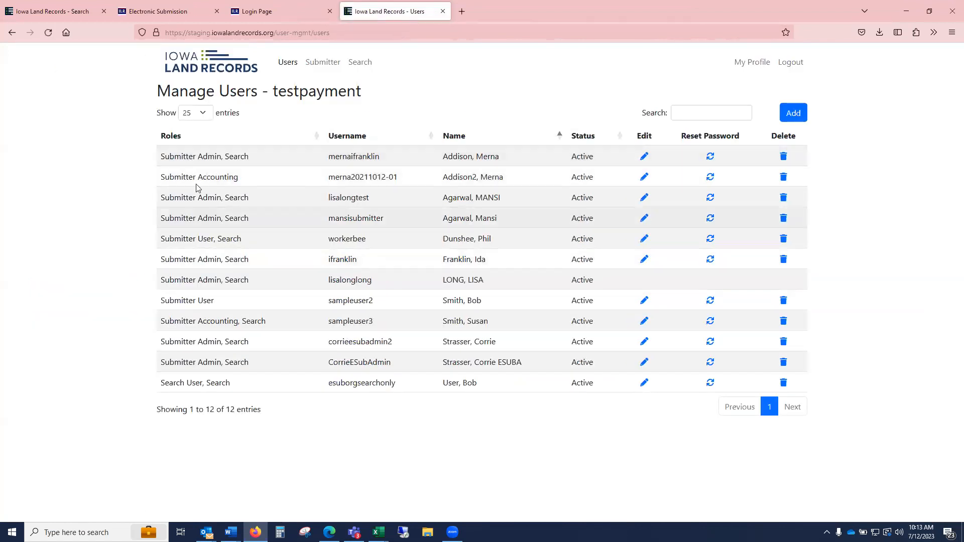
left_click(317, 137)
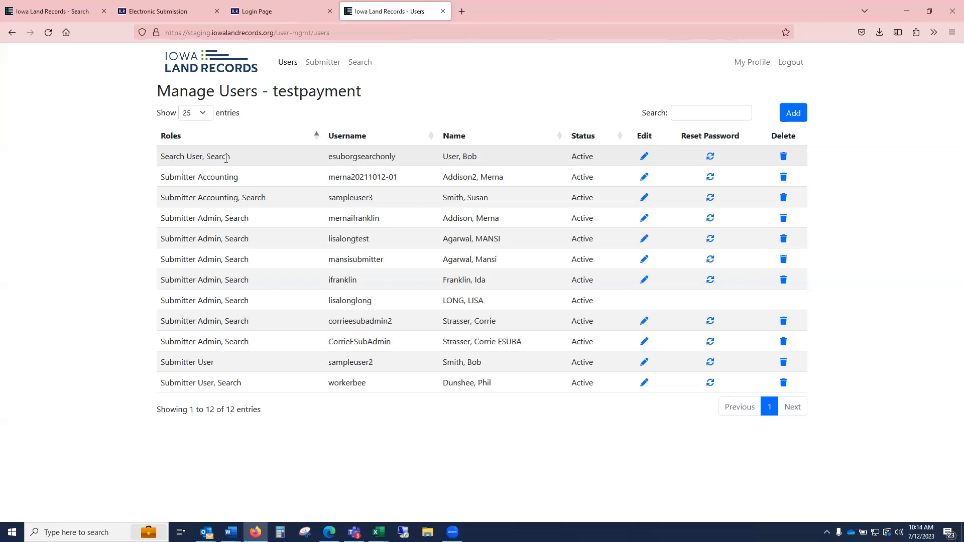
- Edit Search User: keep role Search User, enable ESubmission party-name reuse, and submit
left_click(645, 158)
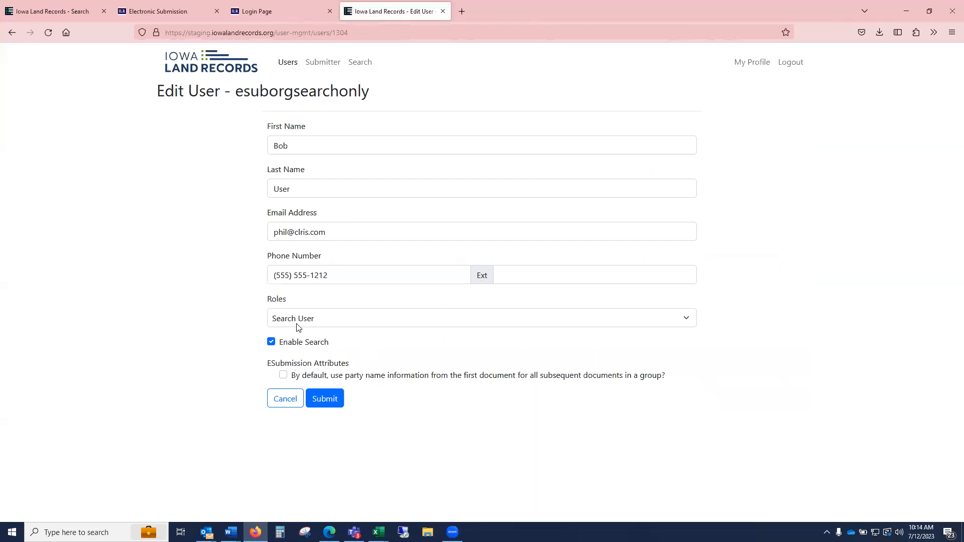
left_click(297, 325)
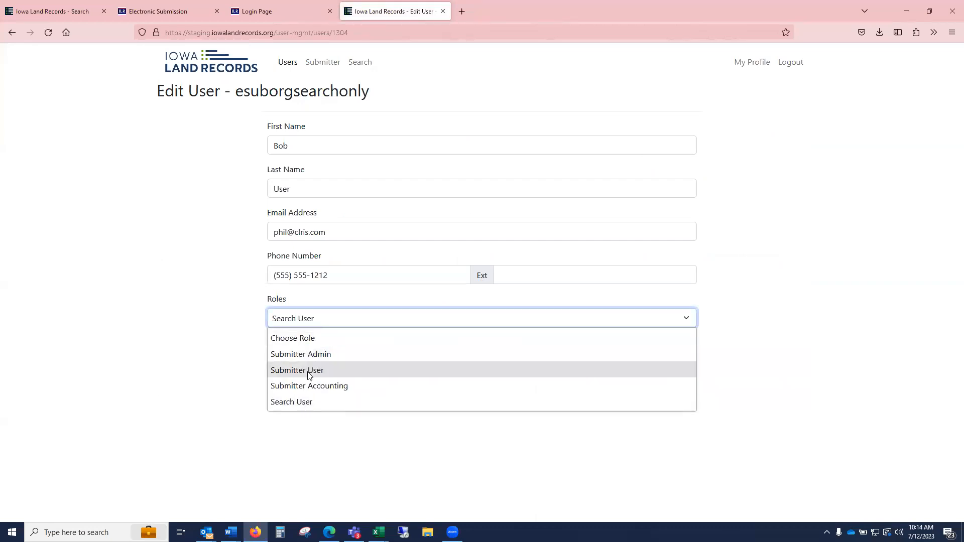
left_click(169, 371)
left_click(283, 375)
left_click(324, 398)
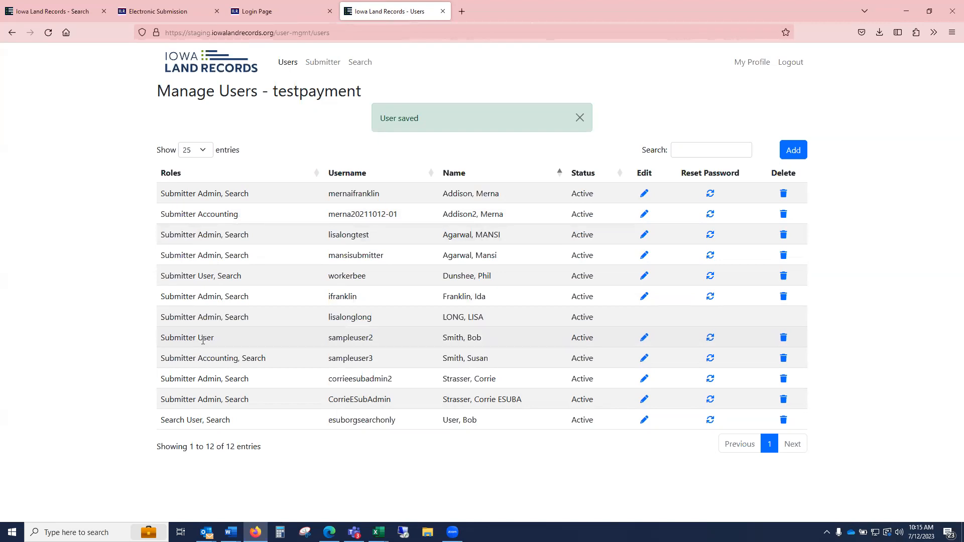
- Edit Submitter User: enable Search and ESubmission party-name reuse, then submit
left_click(644, 339)
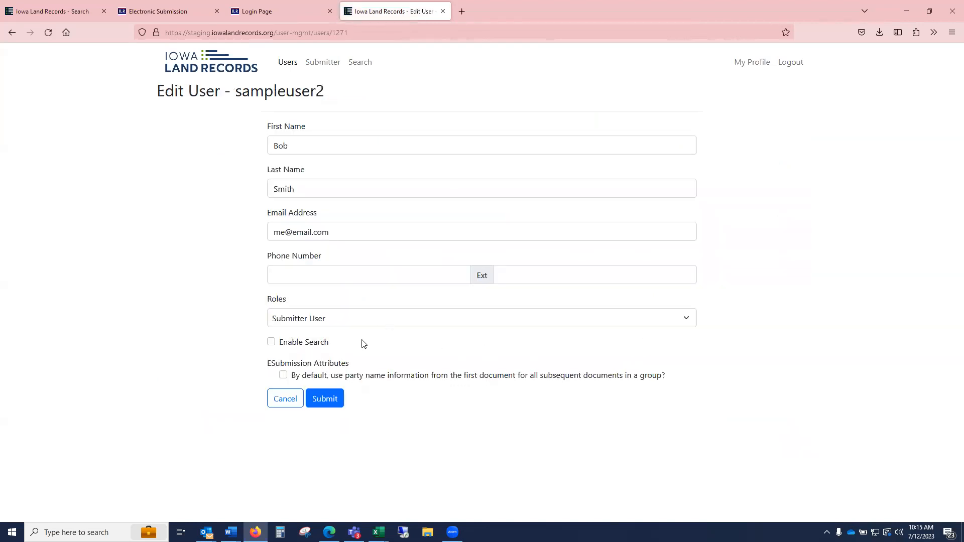
left_click(271, 342)
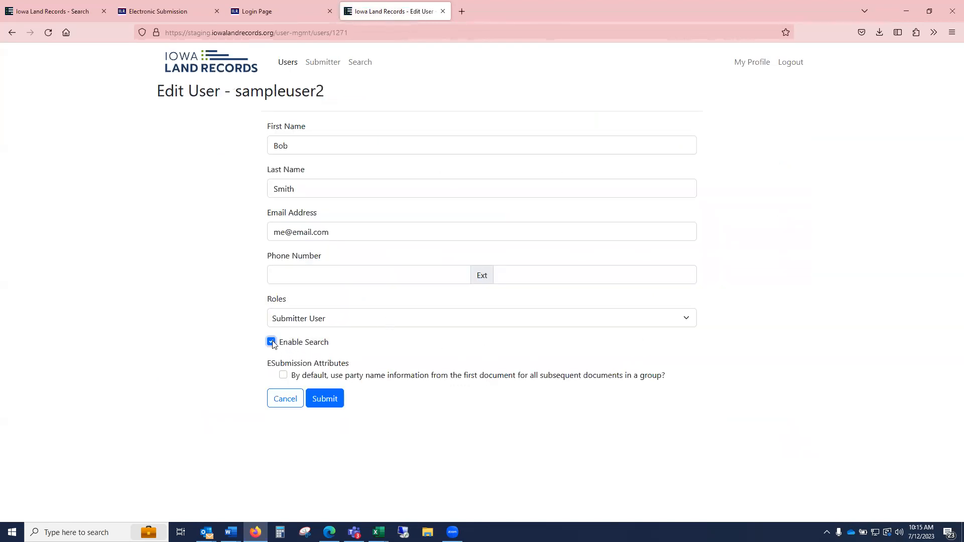
left_click(283, 376)
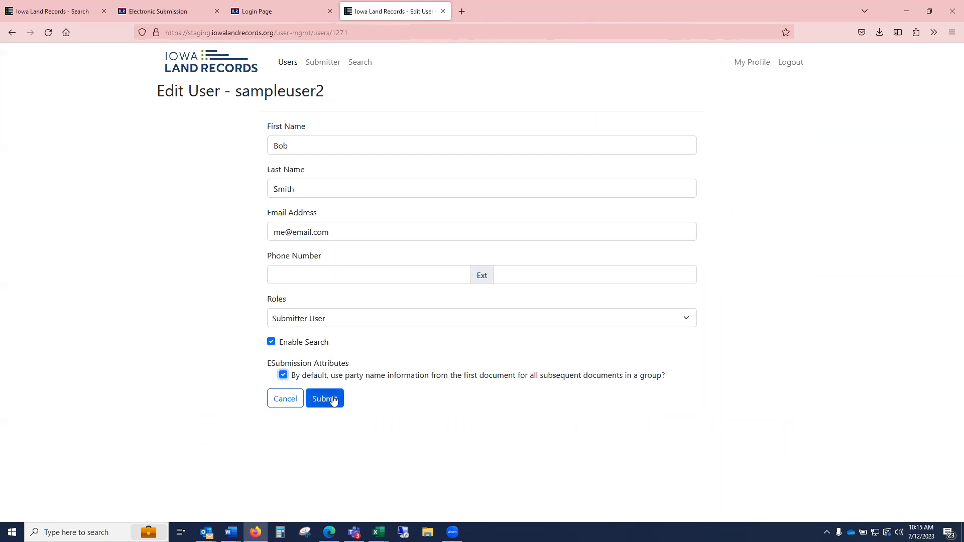
left_click(332, 400)
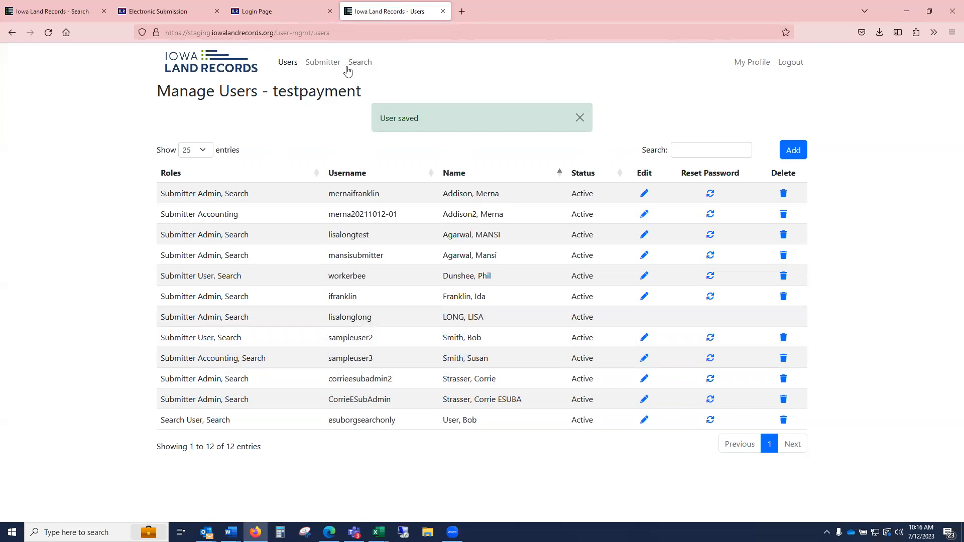
- Generate a Current Month Settlement Report from ADMIN > Reports for testpayment
left_click(326, 67)
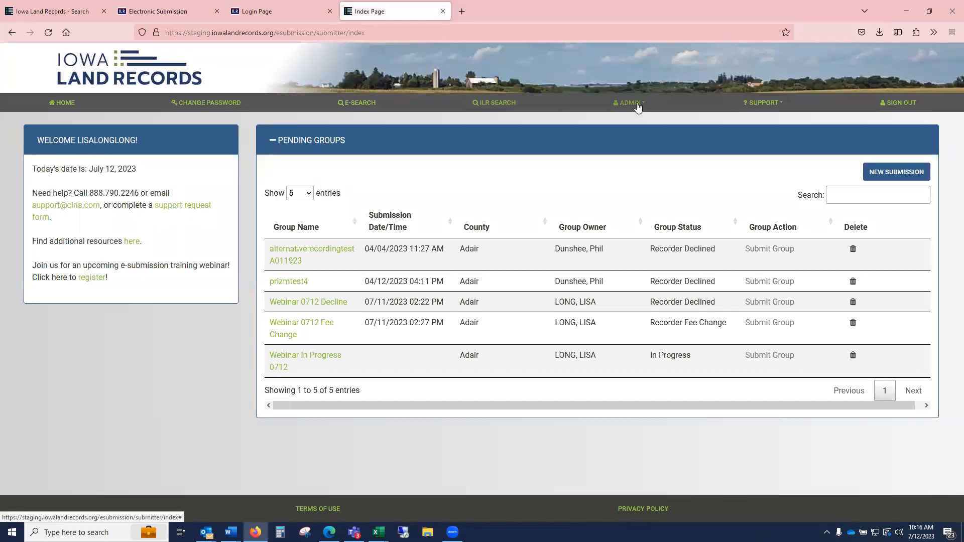
left_click(629, 103)
left_click(618, 186)
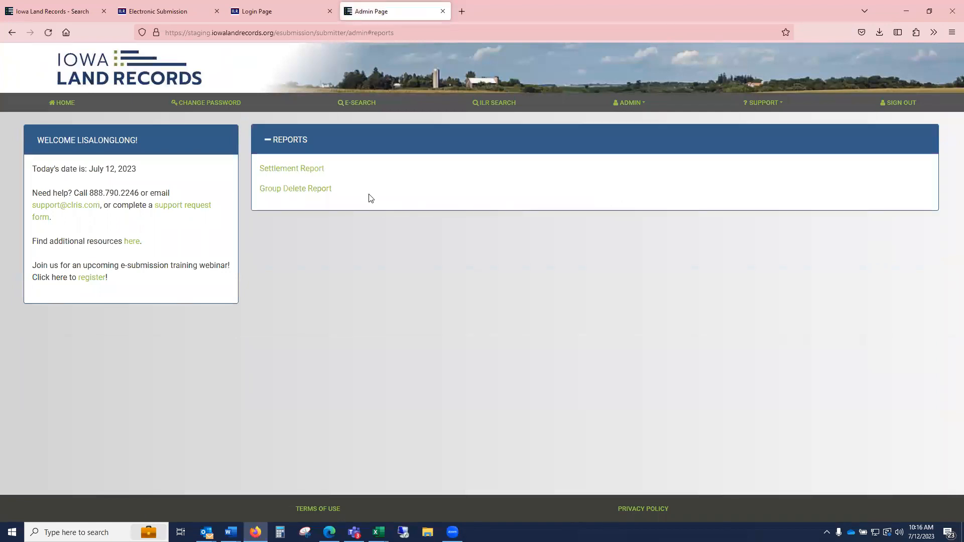
left_click(311, 169)
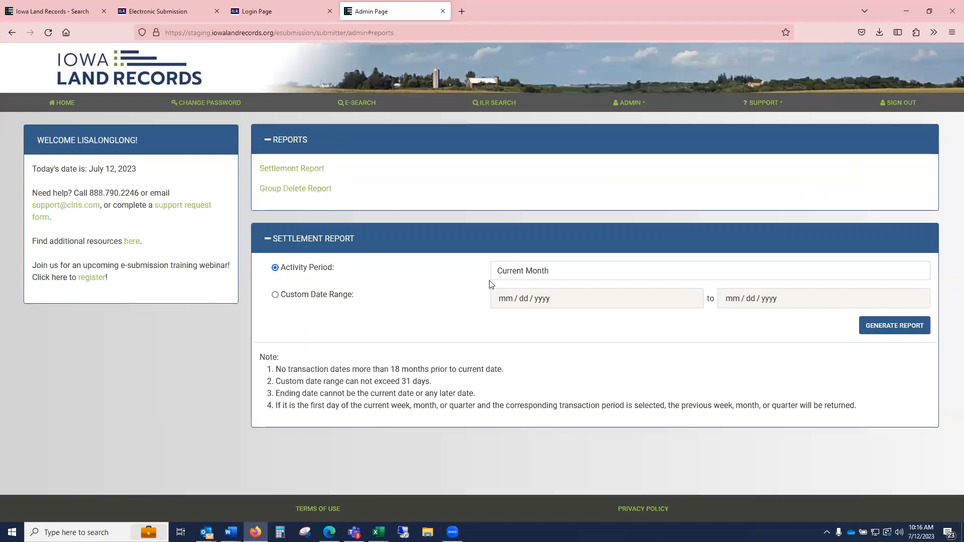
left_click(865, 328)
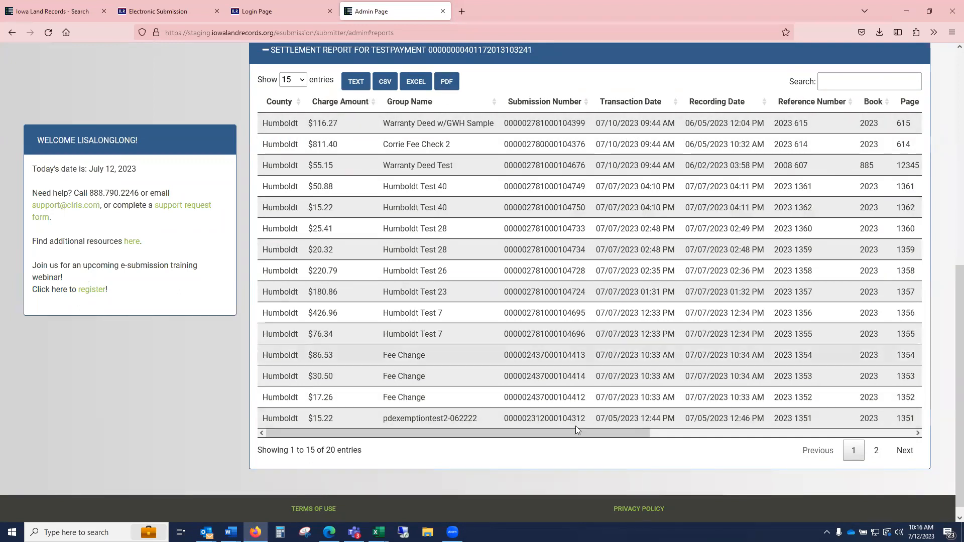
left_click_drag(613, 435, 885, 446)
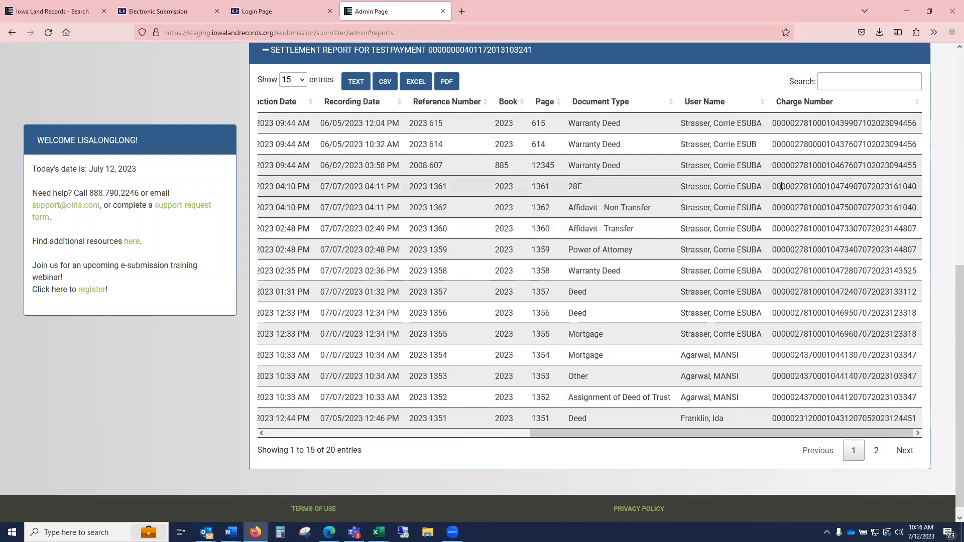
left_click_drag(730, 432, 751, 429)
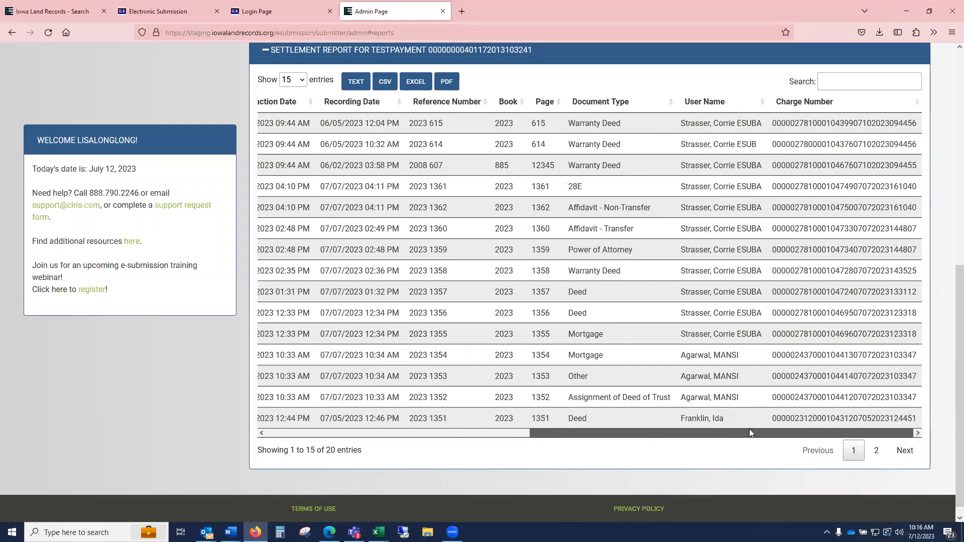
left_click_drag(748, 432, 443, 441)
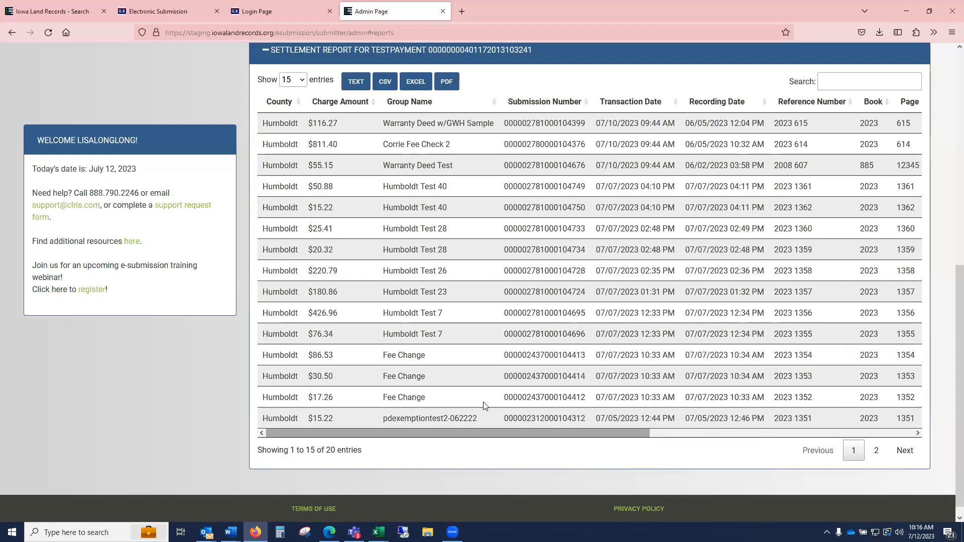
scroll(495, 100, "up", 1)
scroll(495, 98, "up", 7)
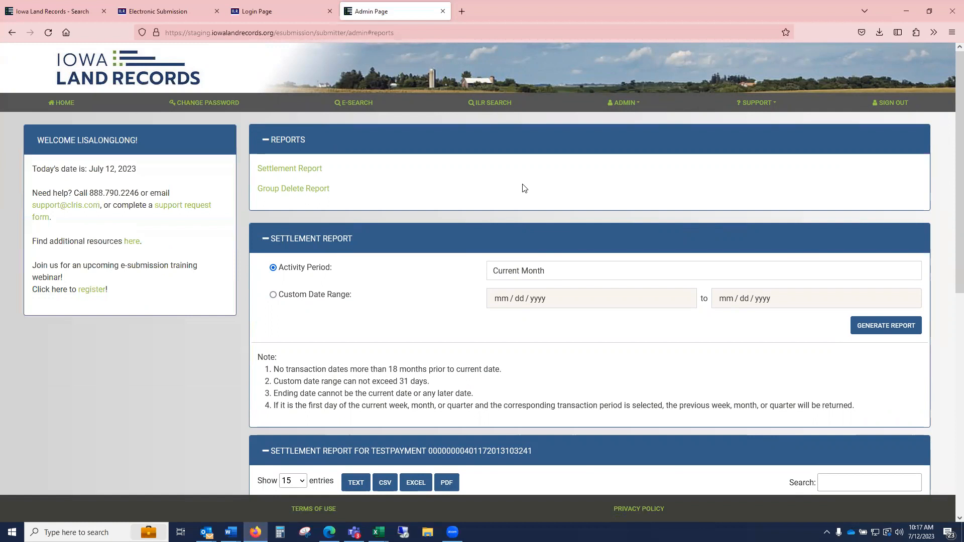
- Show the Group Delete Report options, then open SUPPORT > Resources in a new tab
left_click(309, 191)
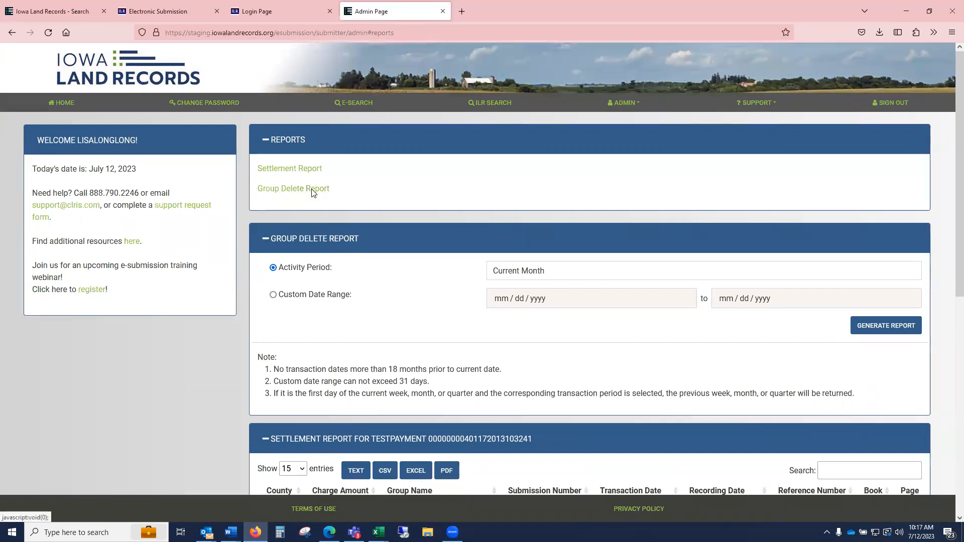
left_click(754, 106)
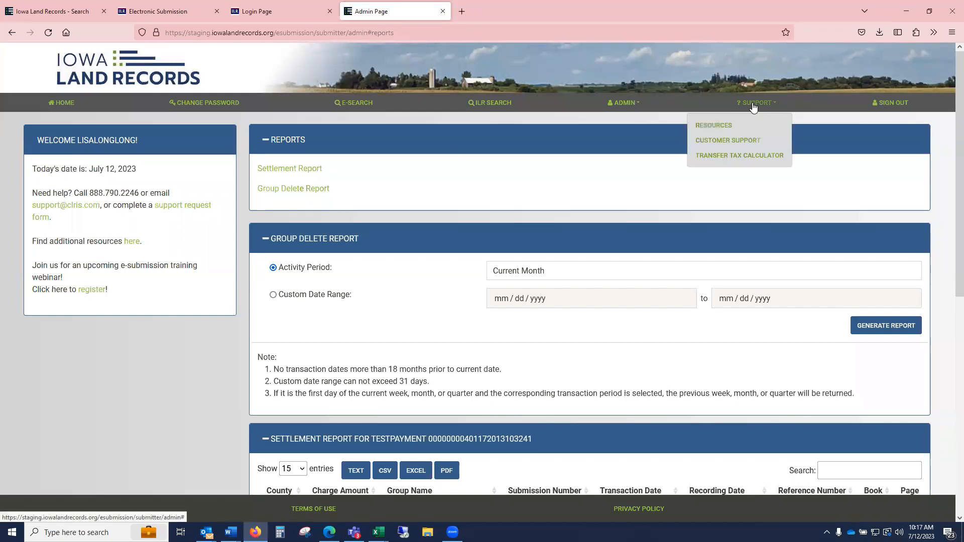
left_click(717, 125)
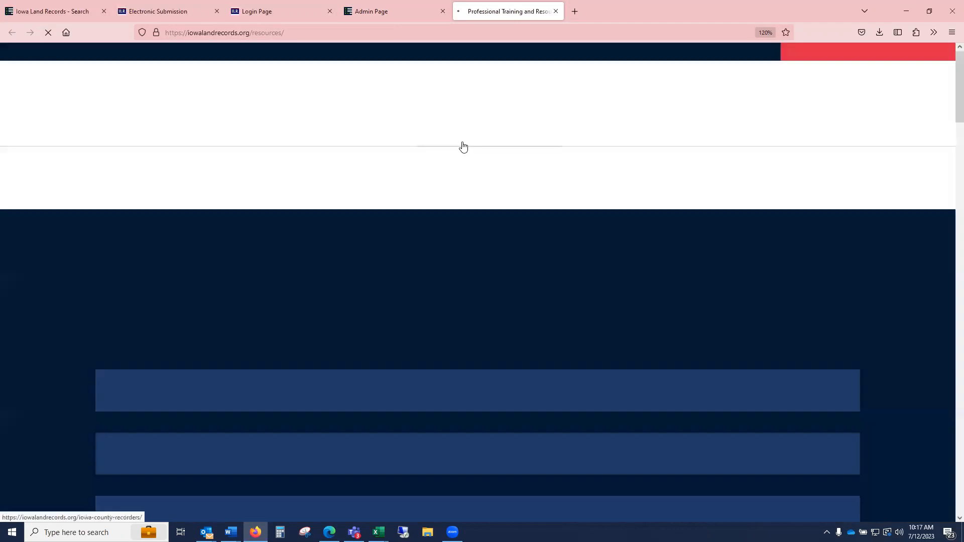
- Scroll through the Resources page, then switch back to the e-submission admin tab
scroll(302, 261, "down", 3)
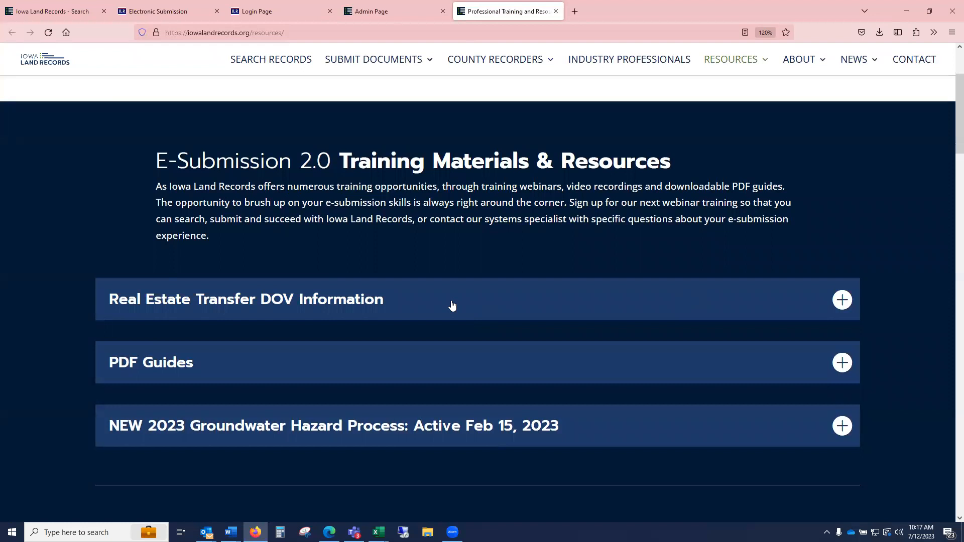
scroll(452, 305, "down", 2)
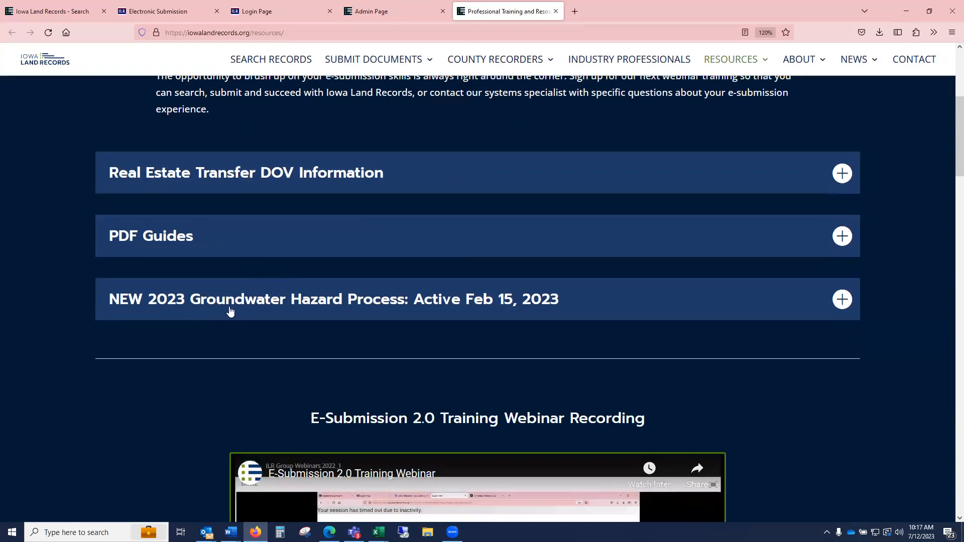
scroll(273, 307, "down", 2)
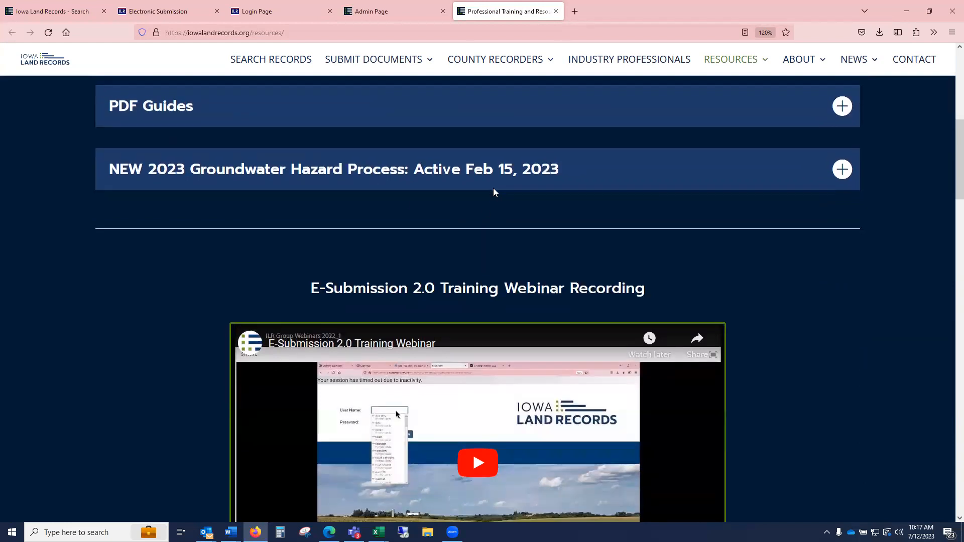
scroll(493, 188, "down", 13)
scroll(577, 301, "down", 4)
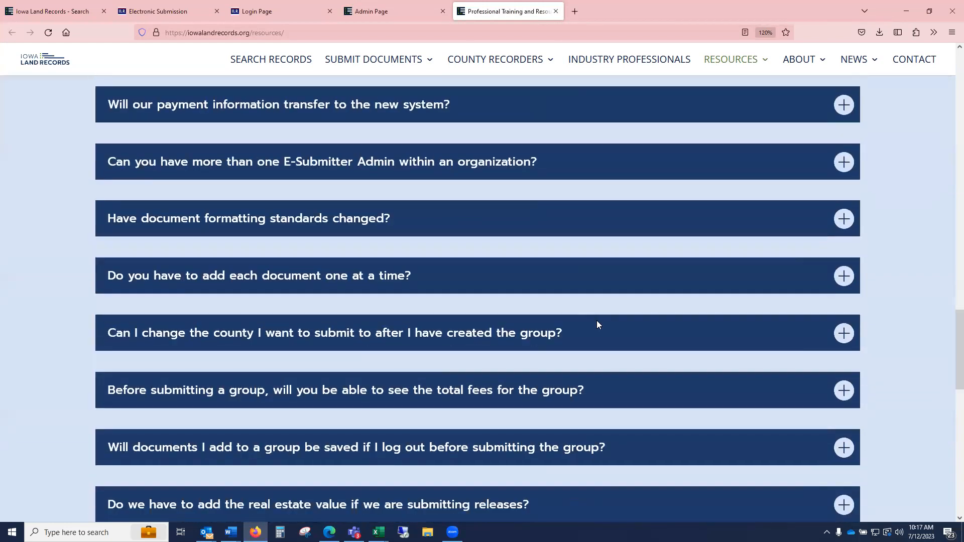
scroll(630, 295, "up", 15)
scroll(682, 231, "up", 5)
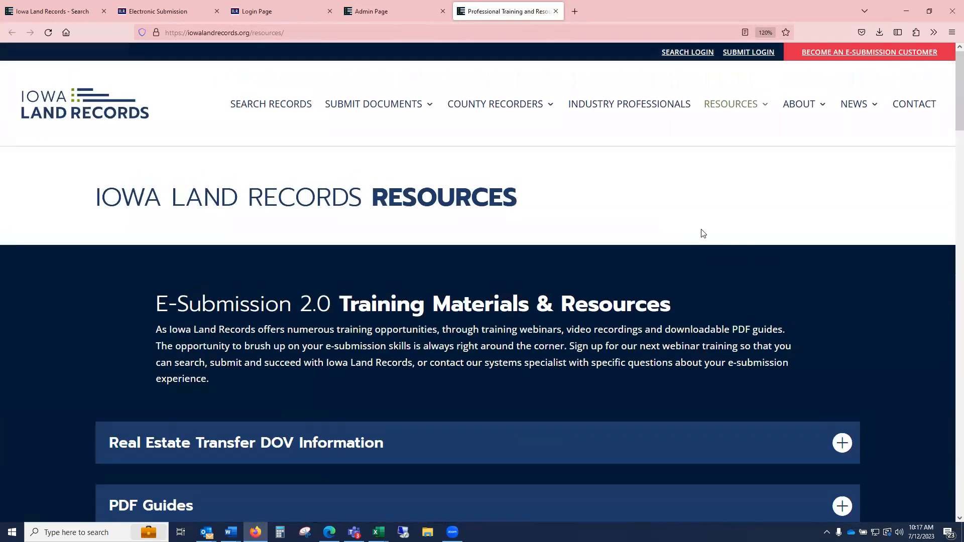
left_click(393, 10)
- Review the customer support contact page from SUPPORT, then return to the admin tab
left_click(758, 102)
left_click(727, 141)
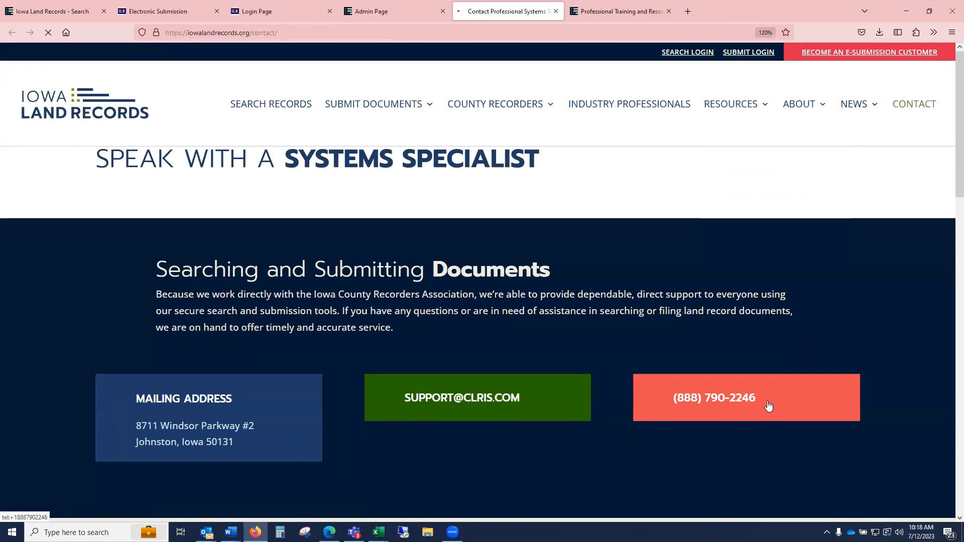
scroll(768, 406, "down", 5)
scroll(767, 396, "up", 5)
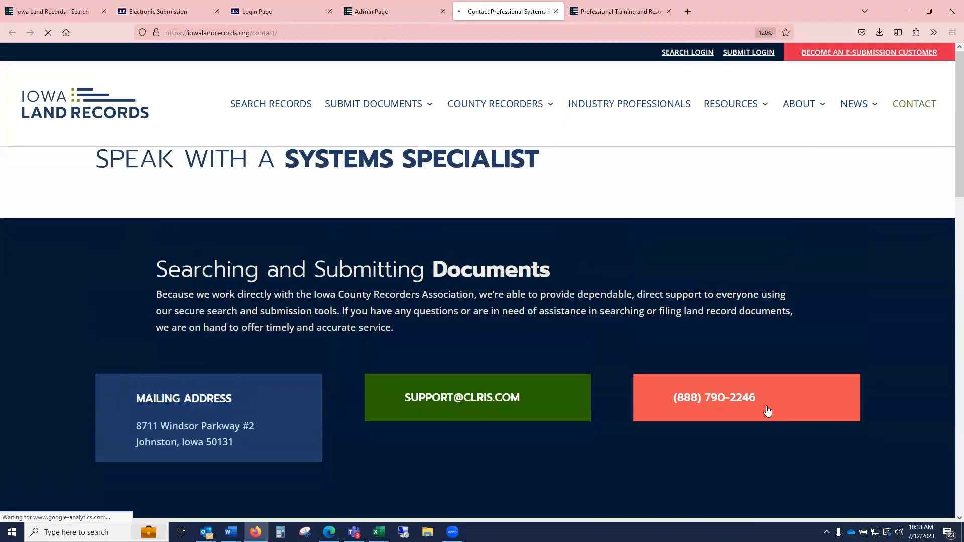
scroll(768, 405, "down", 10)
scroll(766, 405, "down", 5)
scroll(766, 355, "up", 10)
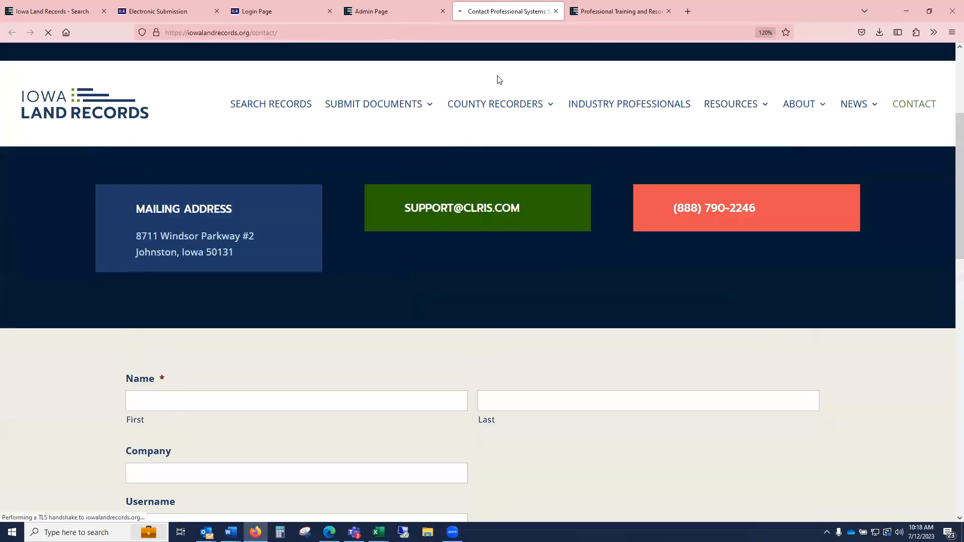
left_click(347, 9)
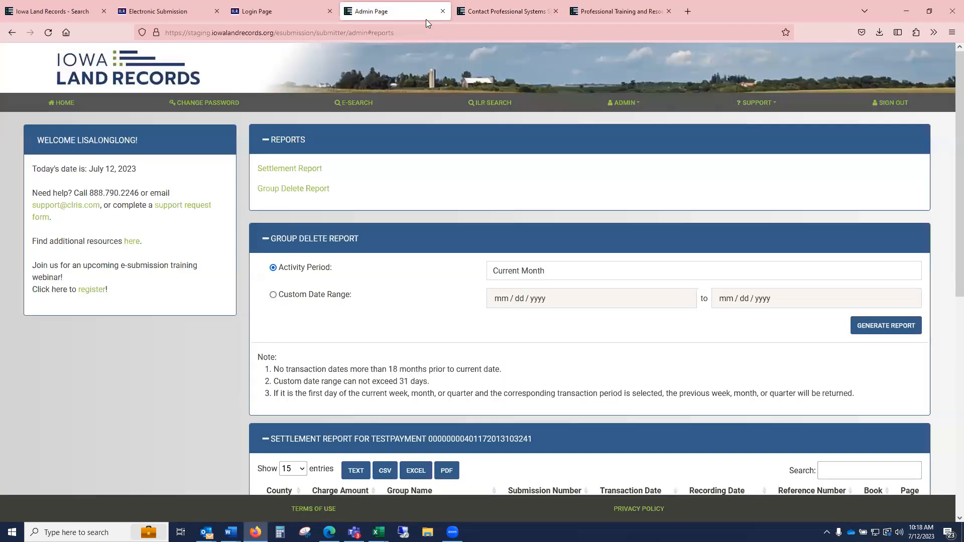
left_click(748, 106)
left_click(749, 156)
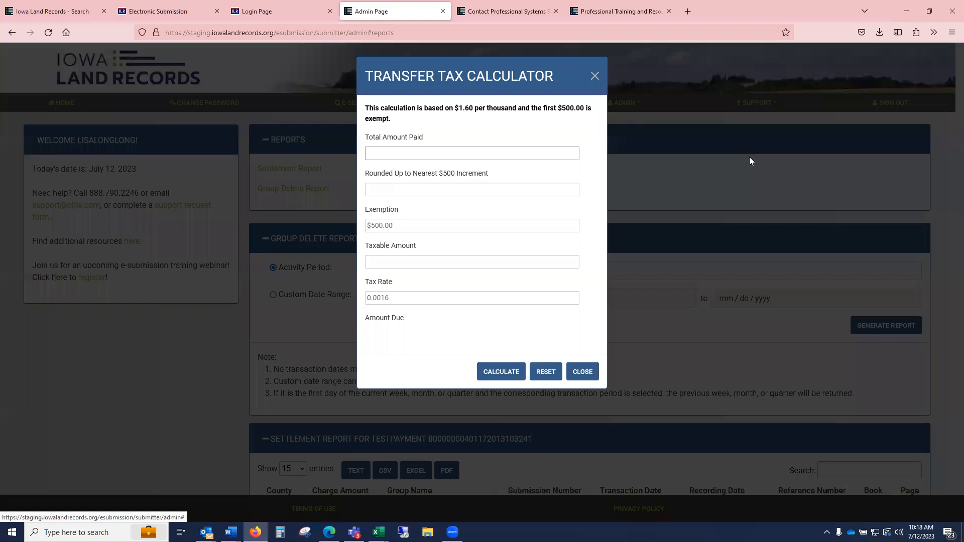
left_click(449, 151)
type("75555555")
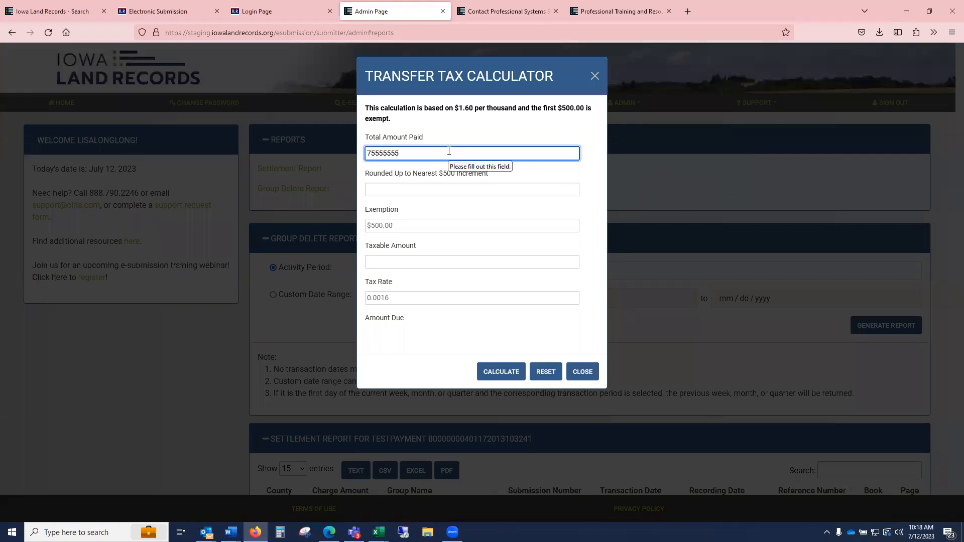
left_click(437, 205)
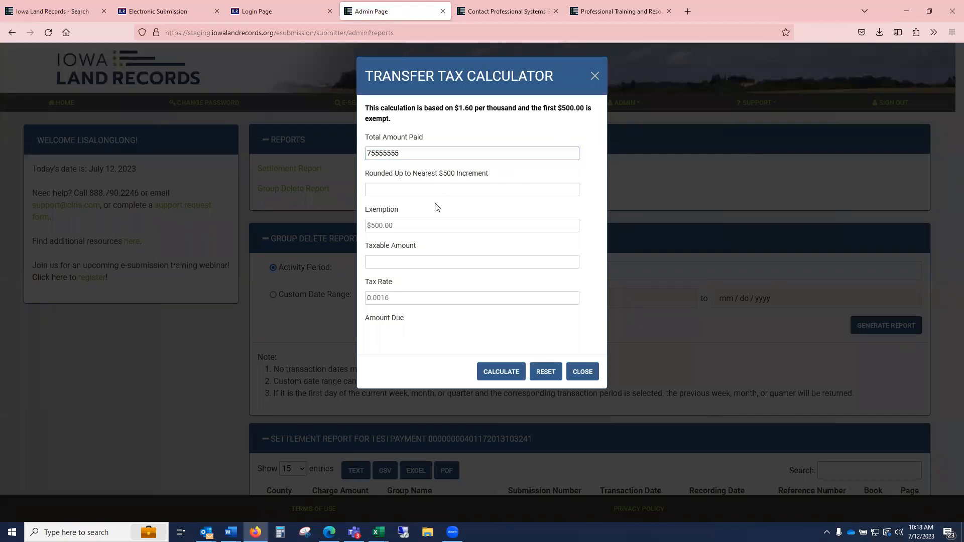
left_click(502, 371)
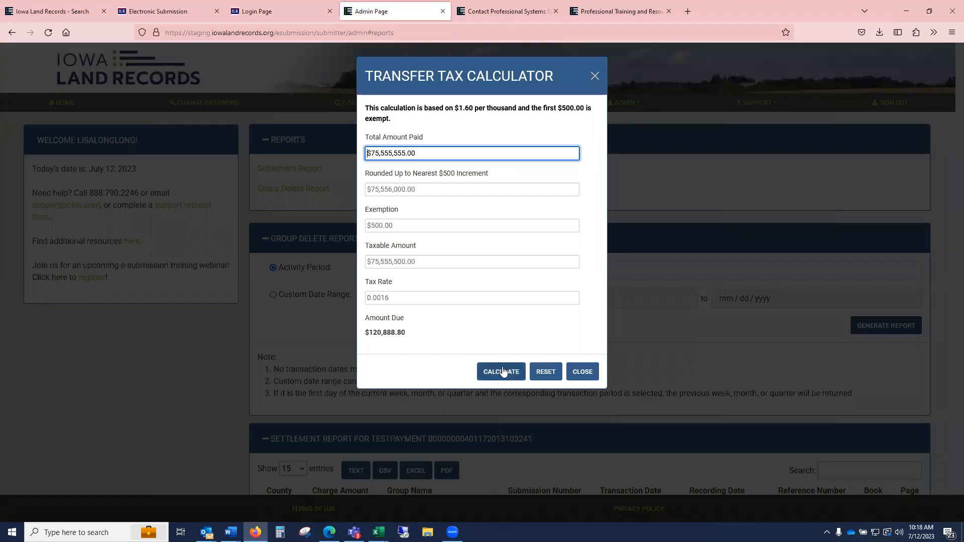
left_click(583, 371)
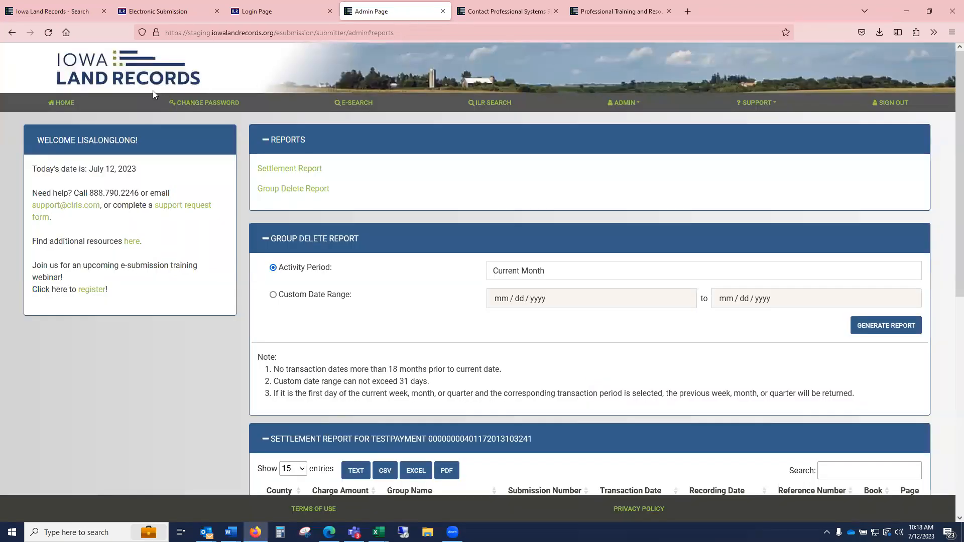
- Create a new submission group for Adair county named 'webinar 0712!@' and save it
left_click(64, 105)
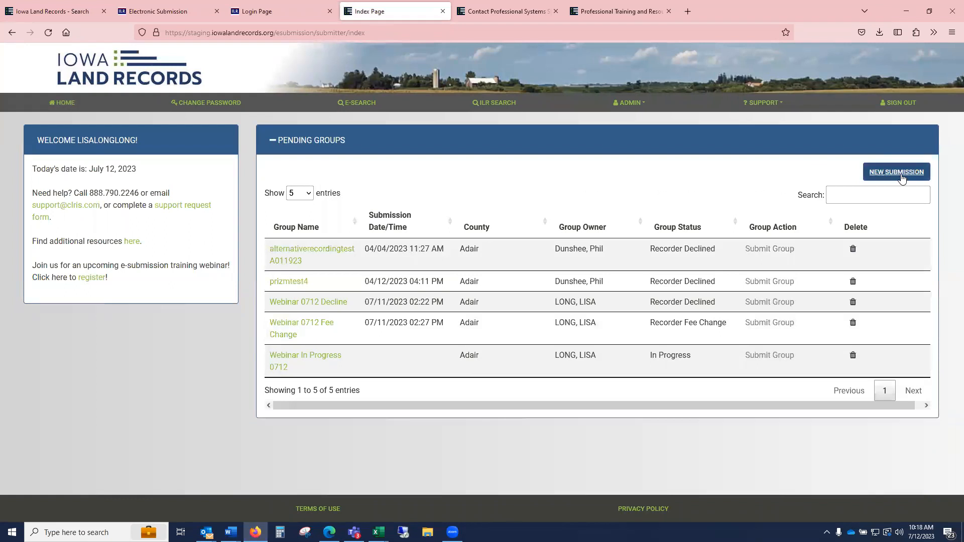
left_click(898, 173)
left_click(479, 126)
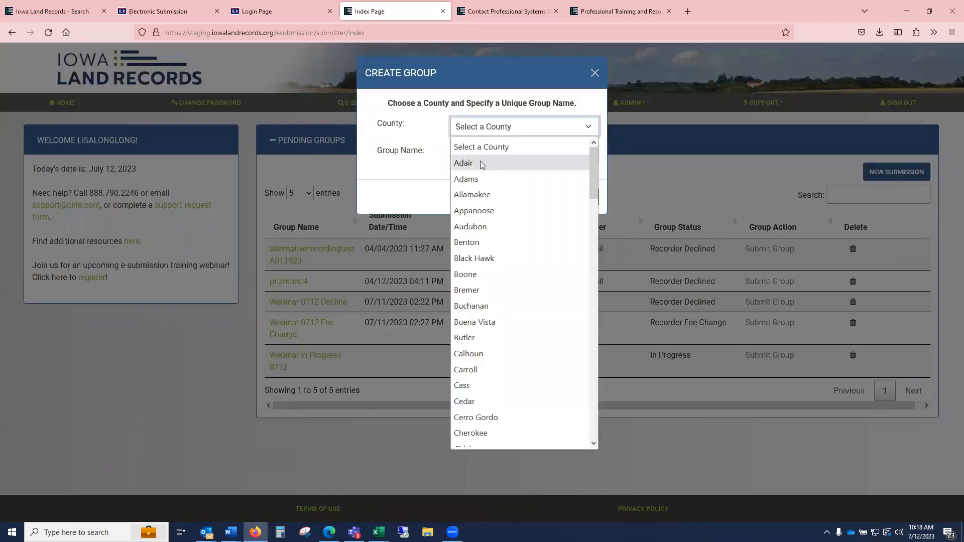
left_click(481, 162)
left_click(484, 150)
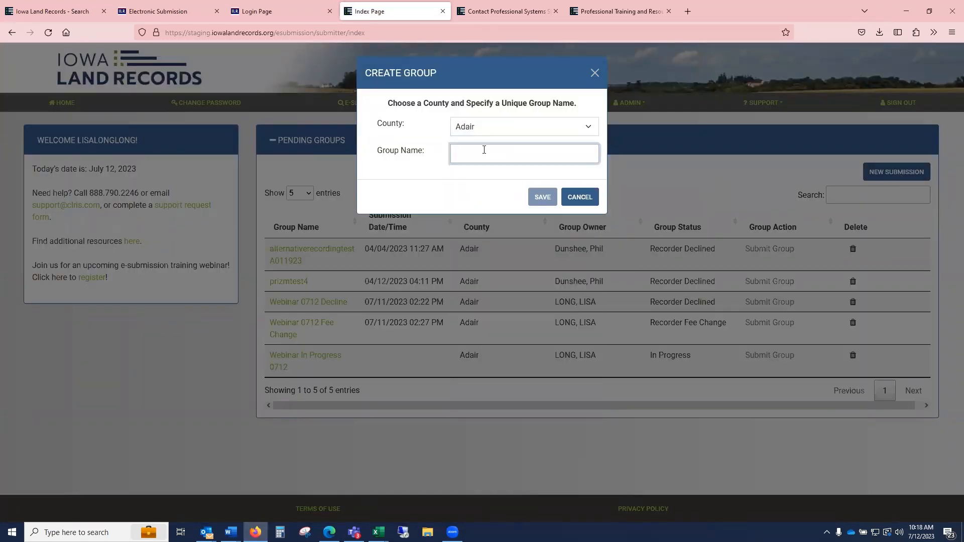
type("webinar 0712!@")
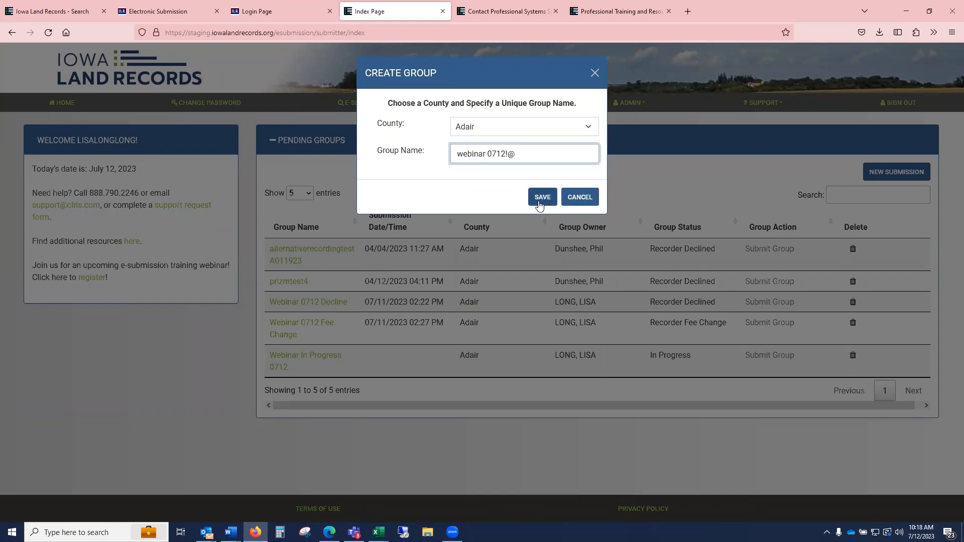
left_click(541, 198)
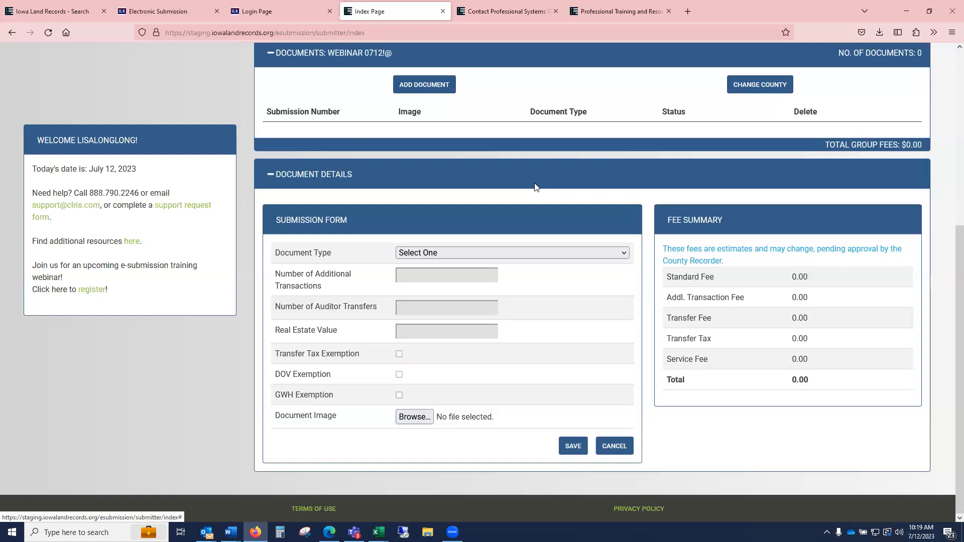
- Select Deed as the new entry's document type
scroll(535, 188, "up", 5)
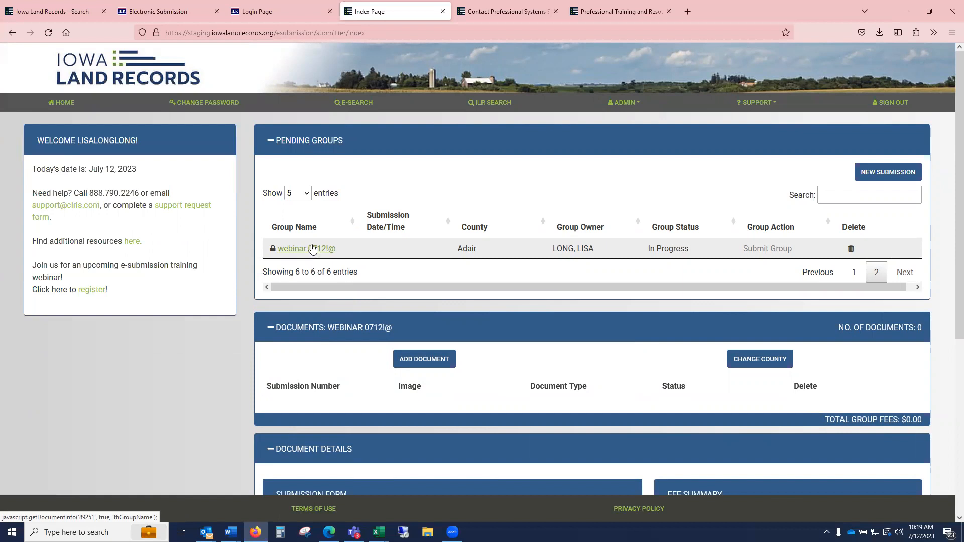
scroll(377, 222, "down", 4)
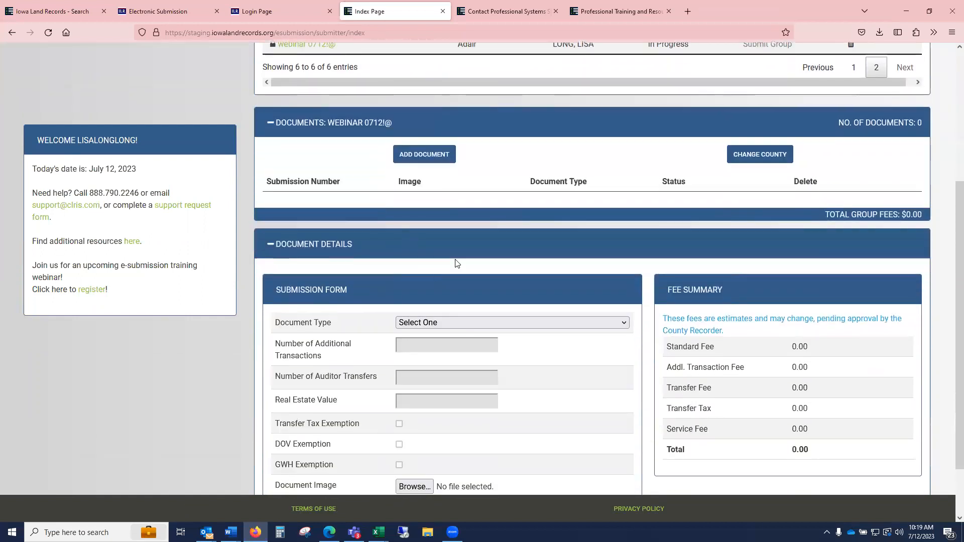
scroll(454, 263, "down", 2)
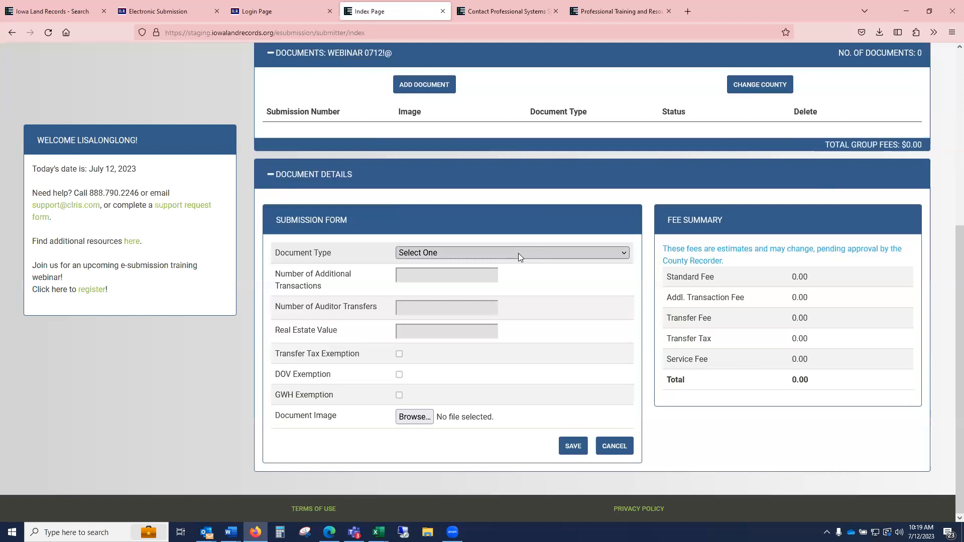
left_click(518, 253)
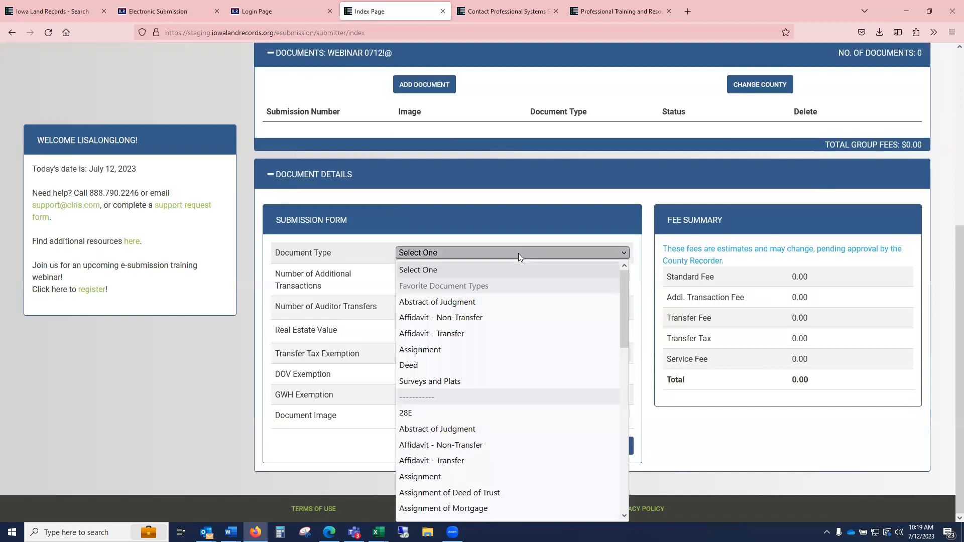
left_click(481, 363)
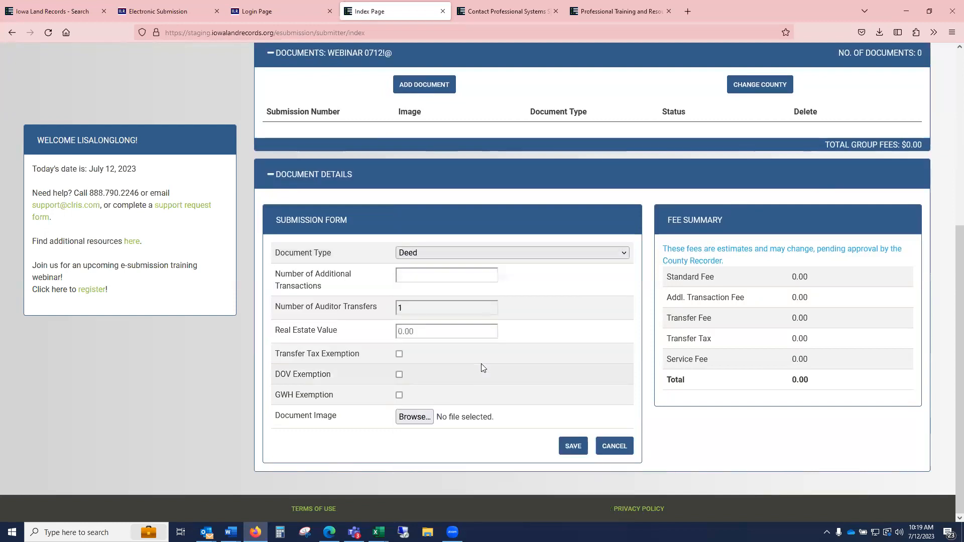
left_click(472, 254)
scroll(497, 366, "down", 10)
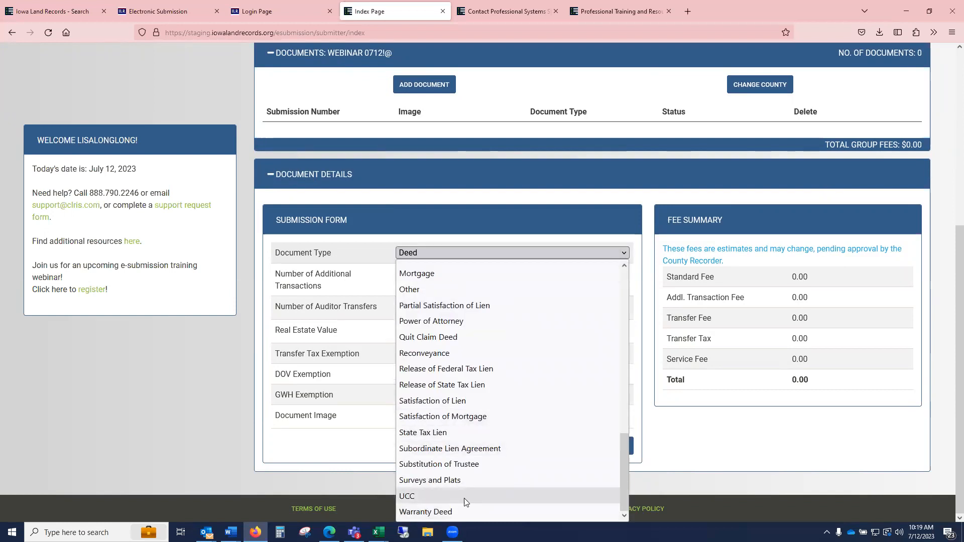
scroll(472, 402, "up", 1)
left_click(455, 252)
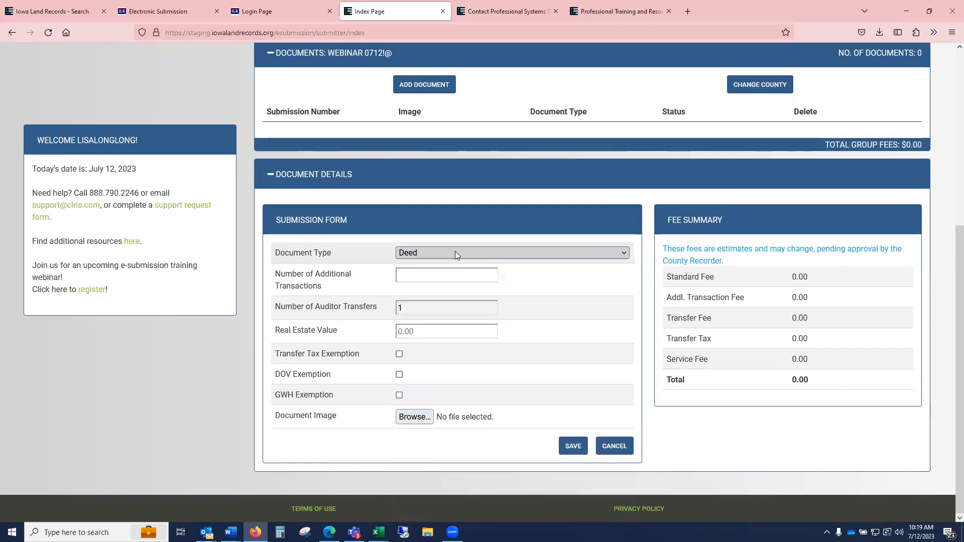
- Enter 199 auditor transfers and a real estate value of 7,500,000.00
left_click(433, 307)
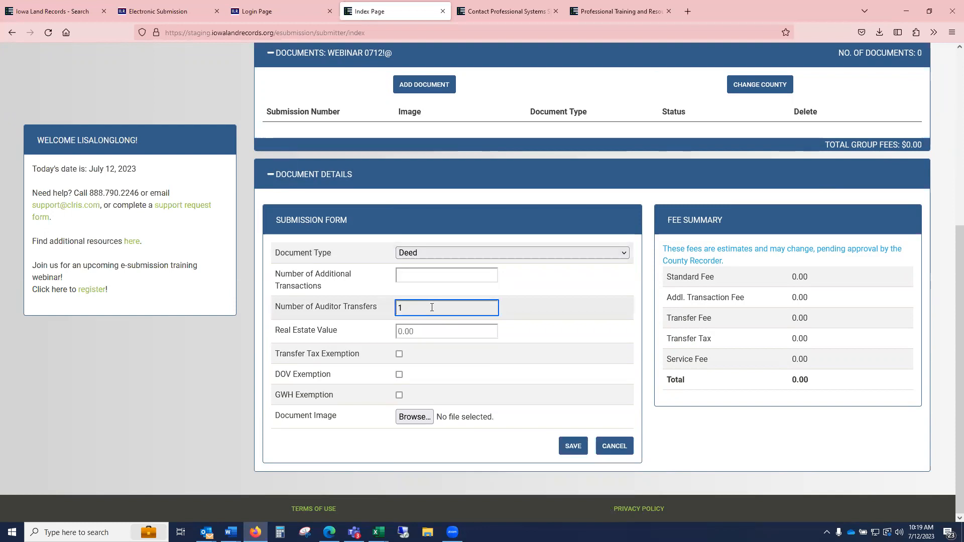
type("99")
left_click(430, 328)
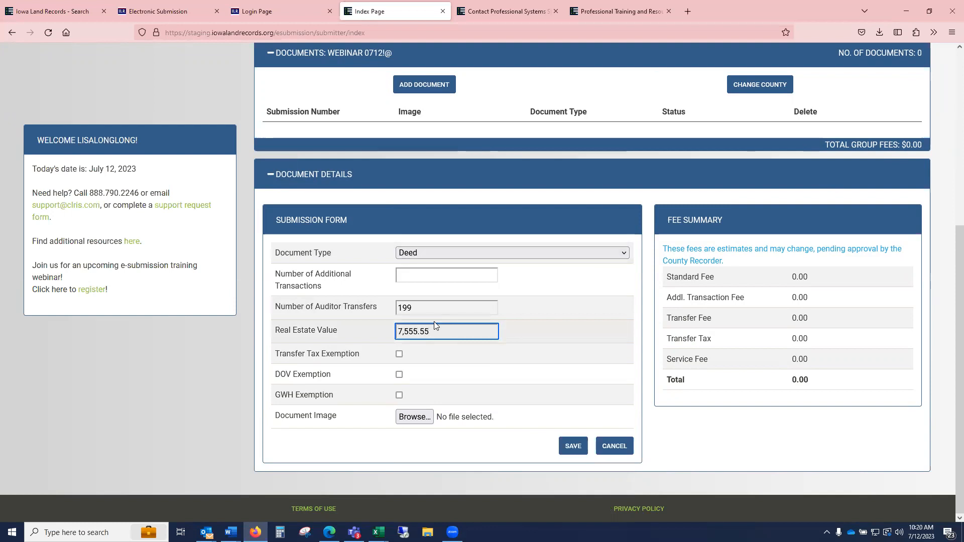
type("75555555.51")
key("BackSpace")
key("BackSpace")
key("BackSpace")
key("BackSpace")
key("BackSpace")
key("BackSpace")
key("BackSpace")
key("BackSpace")
key("BackSpace")
key("BackSpace")
key("BackSpace")
key("BackSpace")
key("BackSpace")
type("0.00750000000")
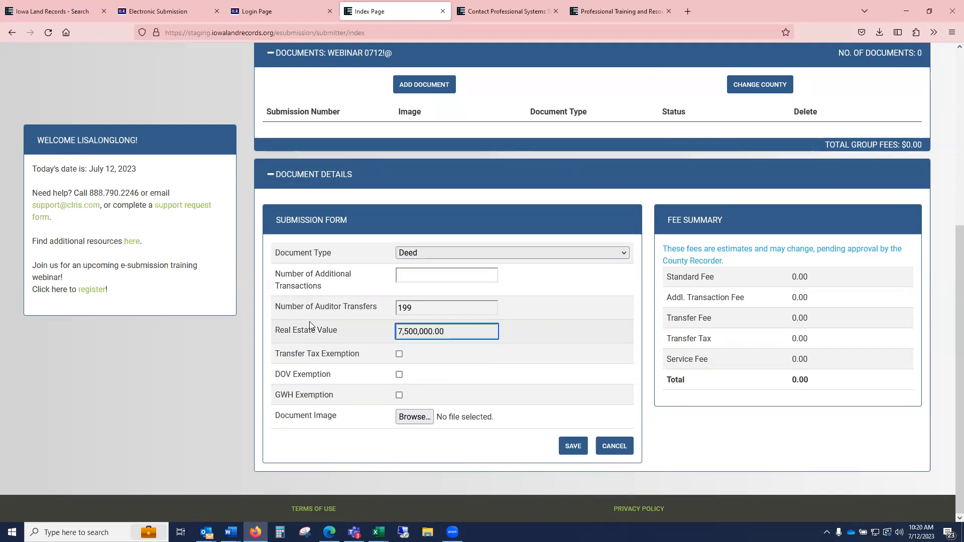
- Attach 1AFF TRN.pdf from Scanned Documents as the deed's image
left_click(427, 420)
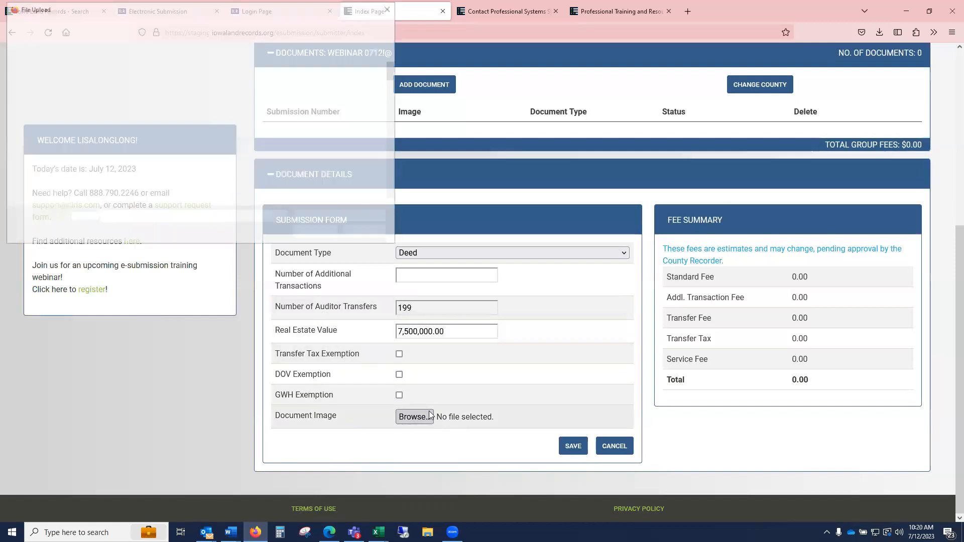
left_click(187, 99)
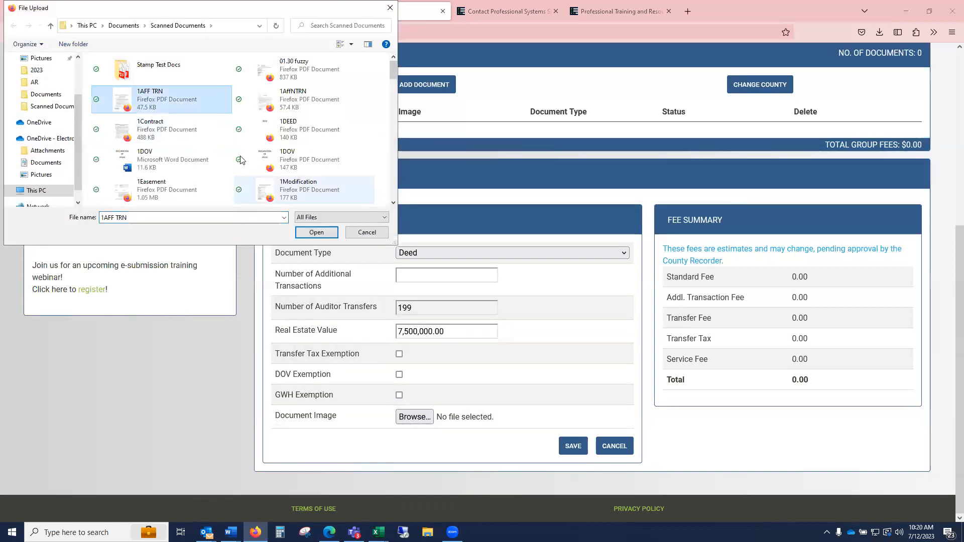
left_click(315, 234)
- Attempt to save the deed, then reduce the auditor transfers from 199 to 1
left_click(579, 450)
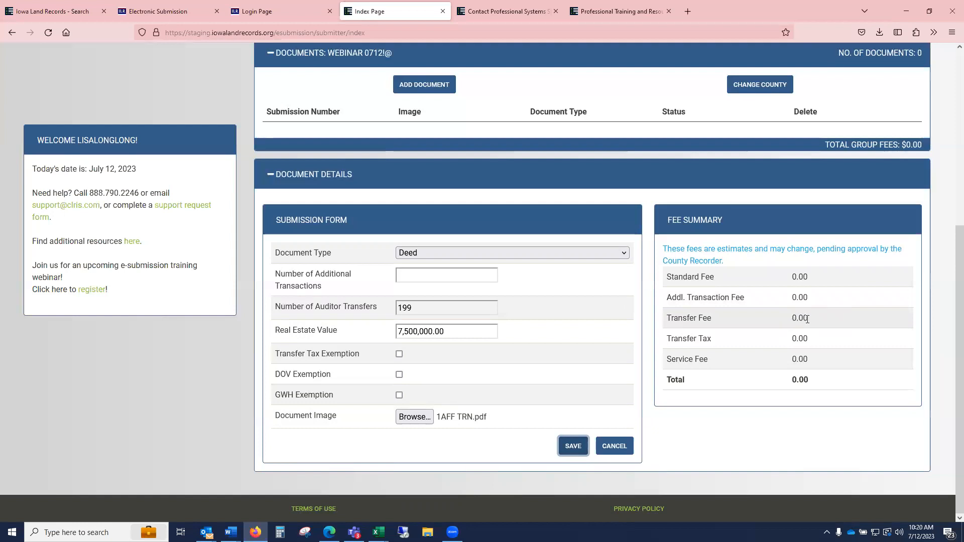
double_click(404, 308)
type("1")
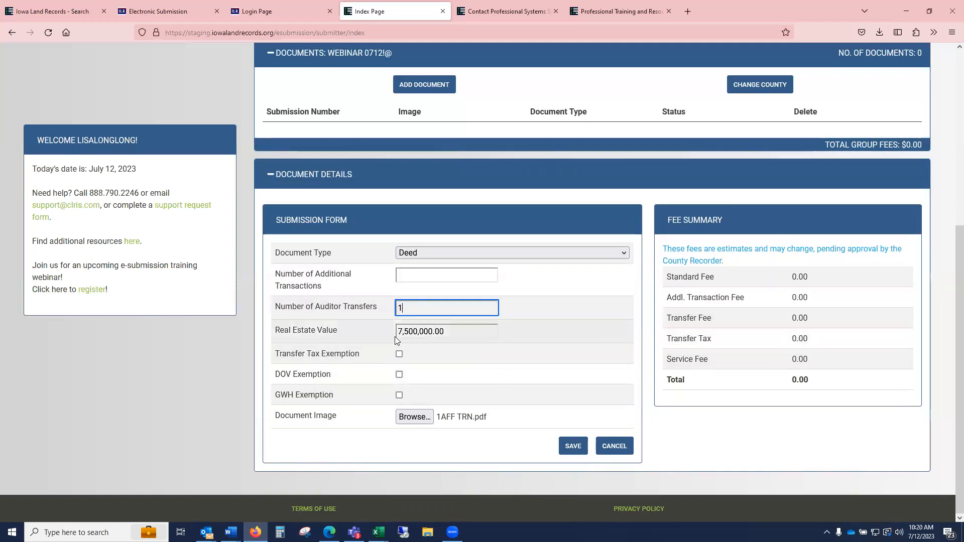
left_click(573, 446)
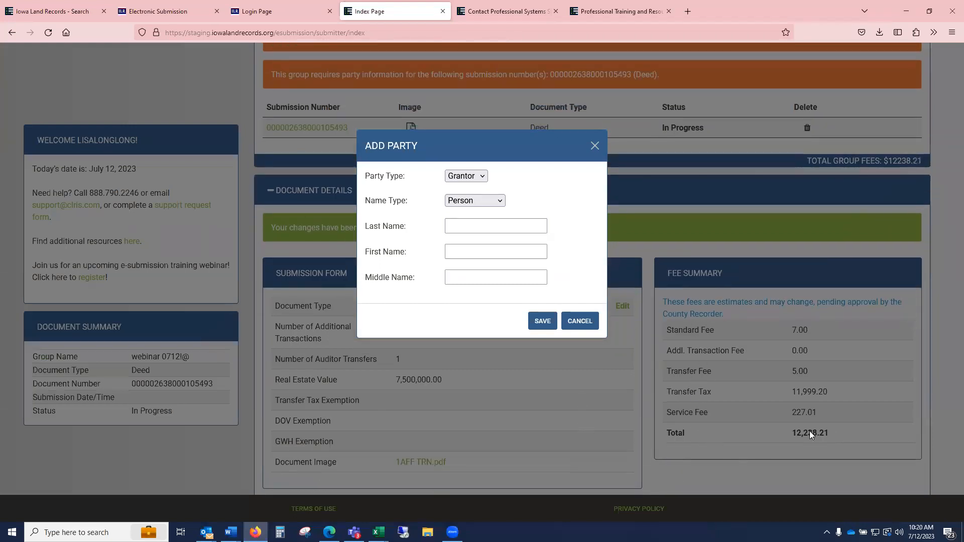
left_click(467, 179)
left_click(464, 193)
left_click(470, 200)
left_click(470, 233)
left_click(464, 233)
type("bank")
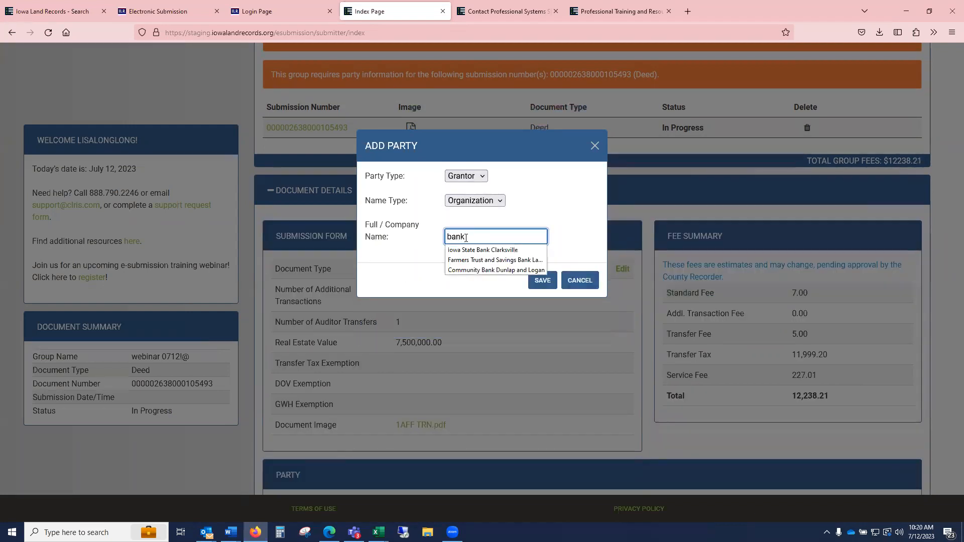
left_click(475, 250)
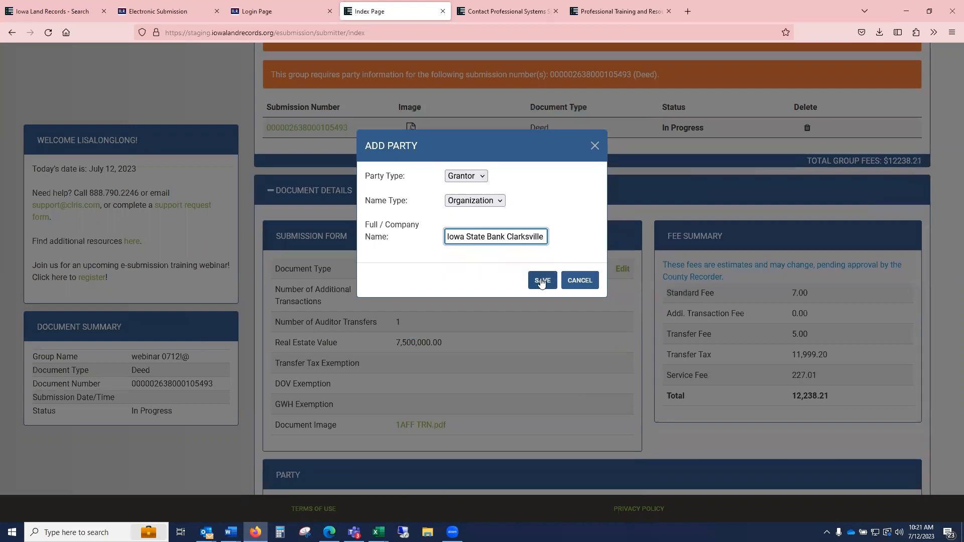
left_click(541, 280)
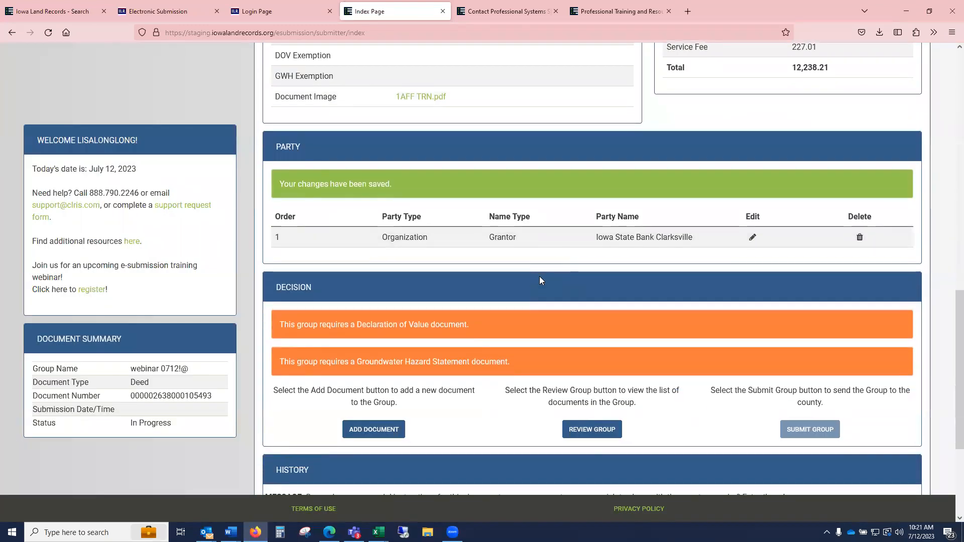
scroll(552, 276, "up", 5)
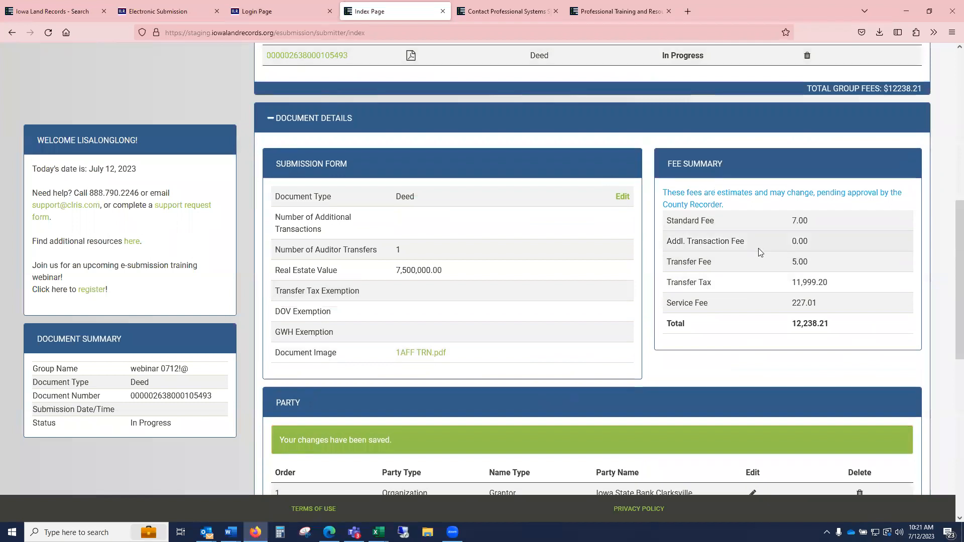
scroll(784, 230, "up", 1)
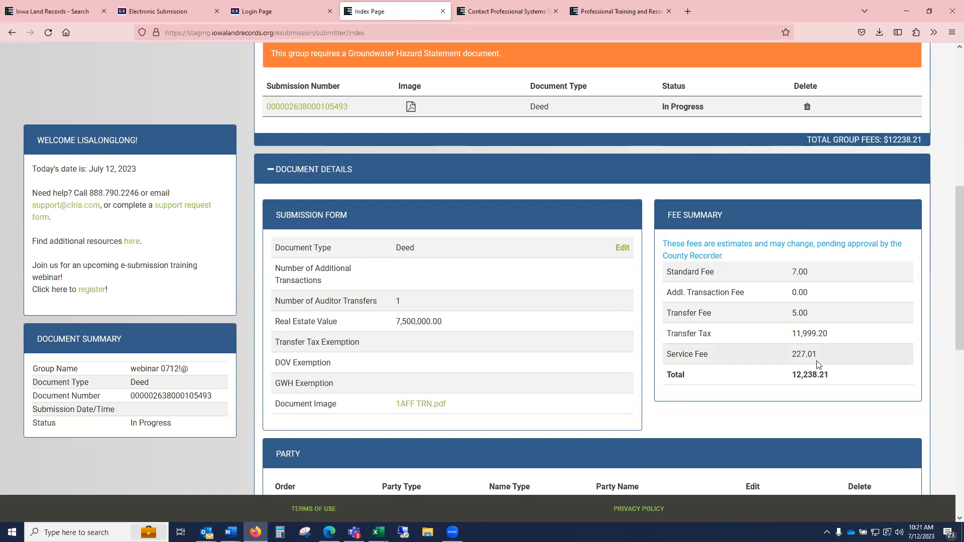
scroll(815, 364, "down", 4)
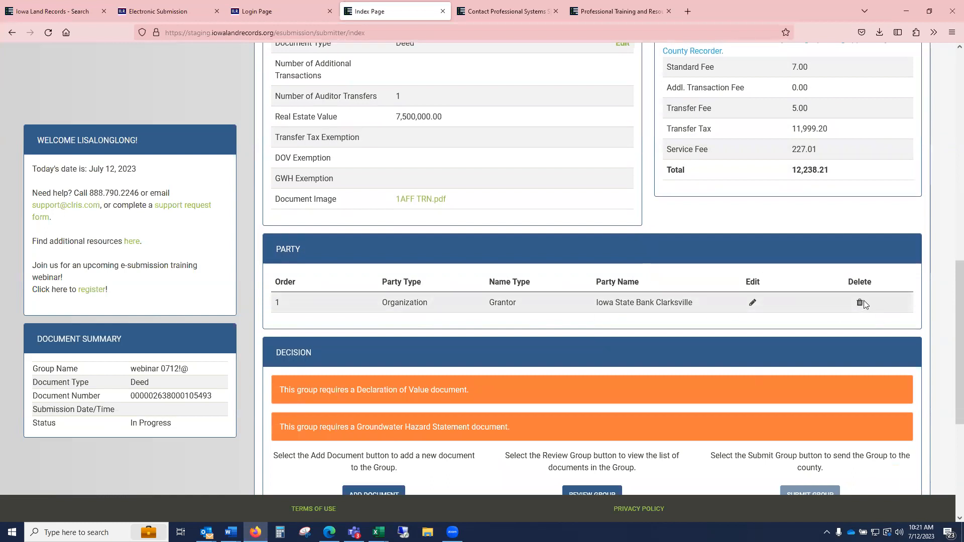
scroll(865, 300, "down", 1)
scroll(868, 296, "up", 1)
scroll(427, 398, "down", 1)
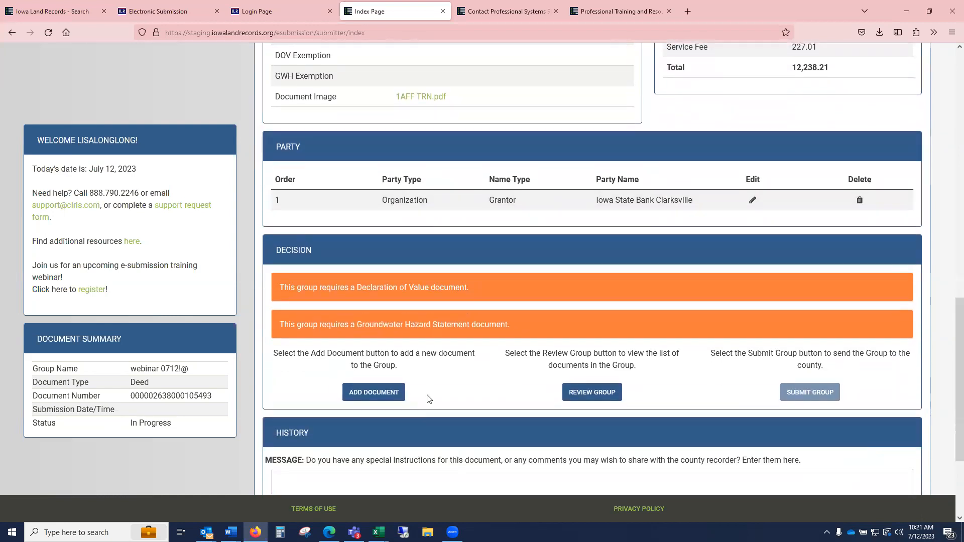
- Add a Declaration Of Value document with 1Contract.pdf attached and save it
left_click(379, 393)
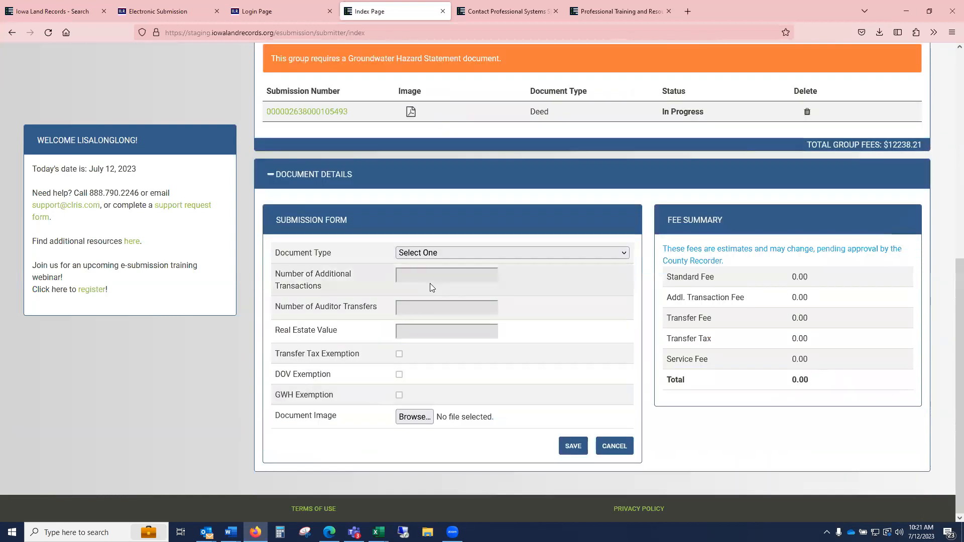
left_click(430, 253)
key("d")
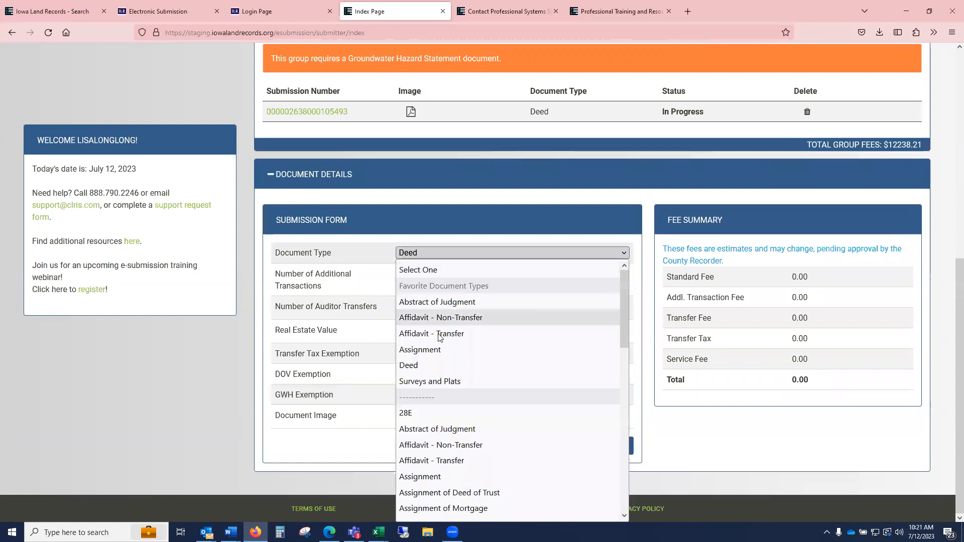
scroll(452, 352, "down", 6)
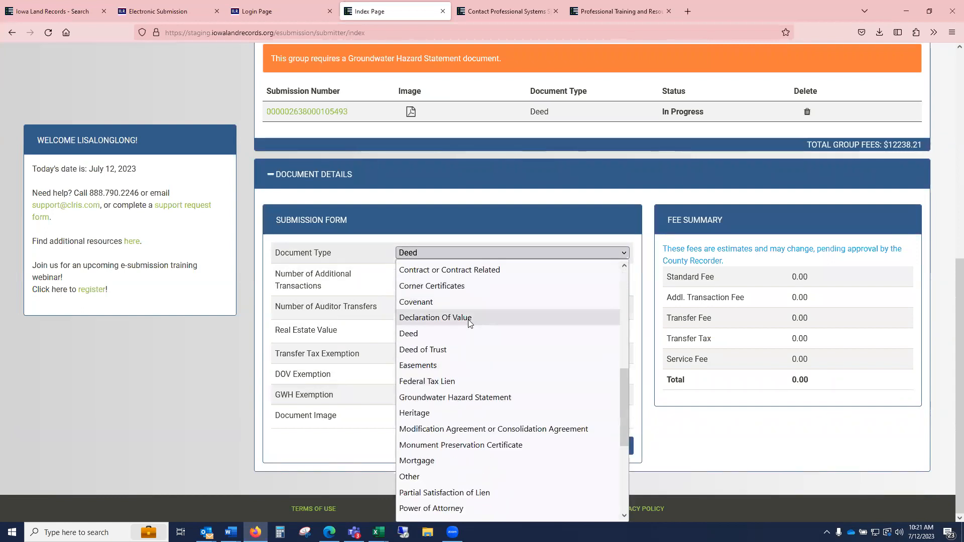
left_click(470, 317)
left_click(417, 417)
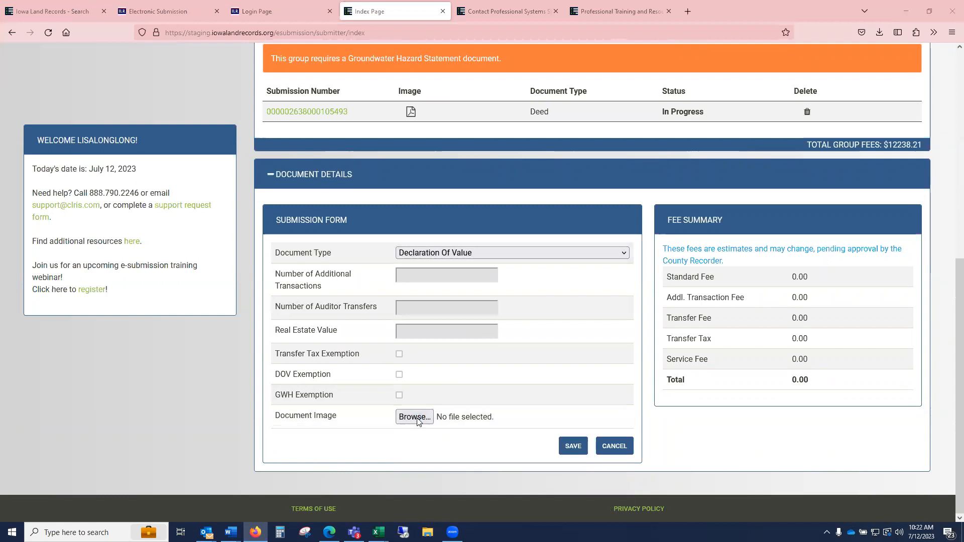
left_click(146, 129)
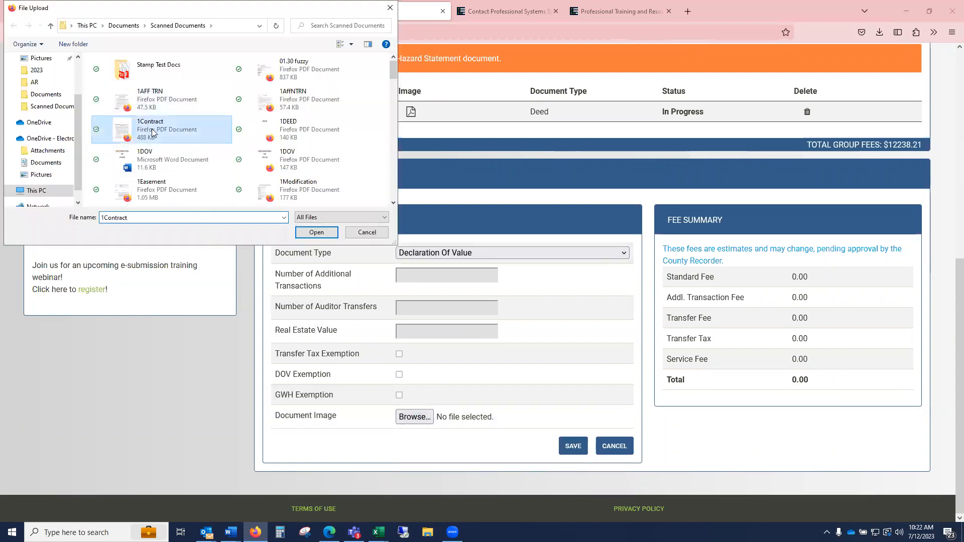
key("Return")
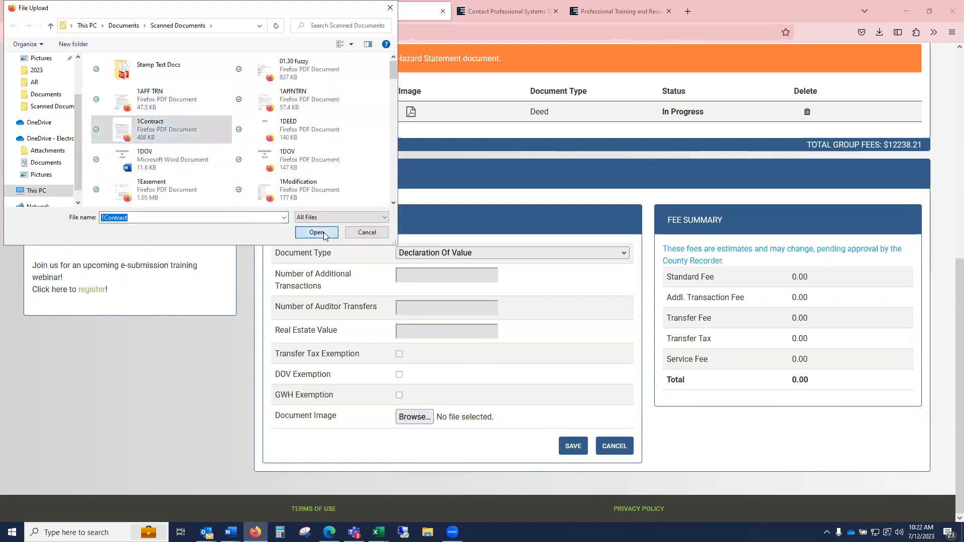
left_click(571, 447)
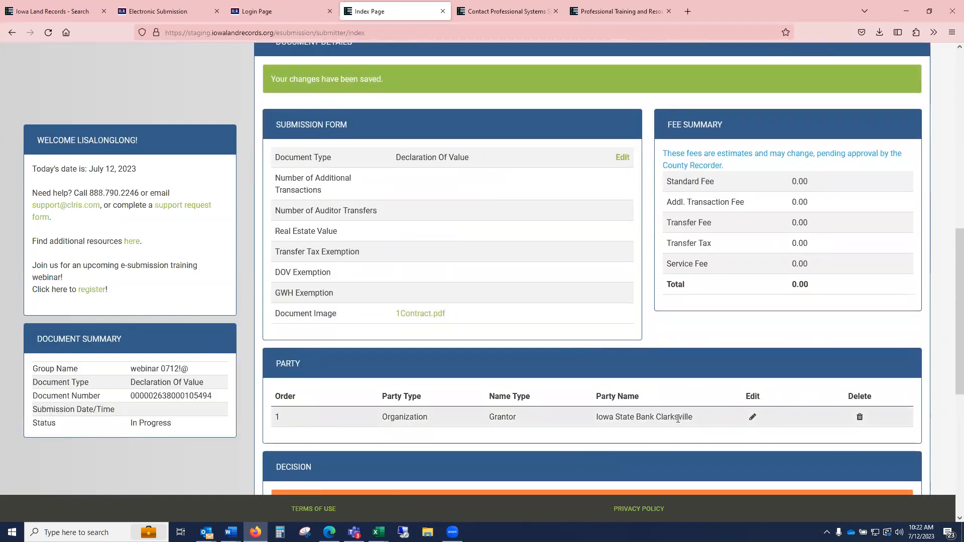
- Remove 'Clarksville' from the grantor's name so it reads 'Iowa State Bank'
left_click(751, 417)
left_click(507, 236)
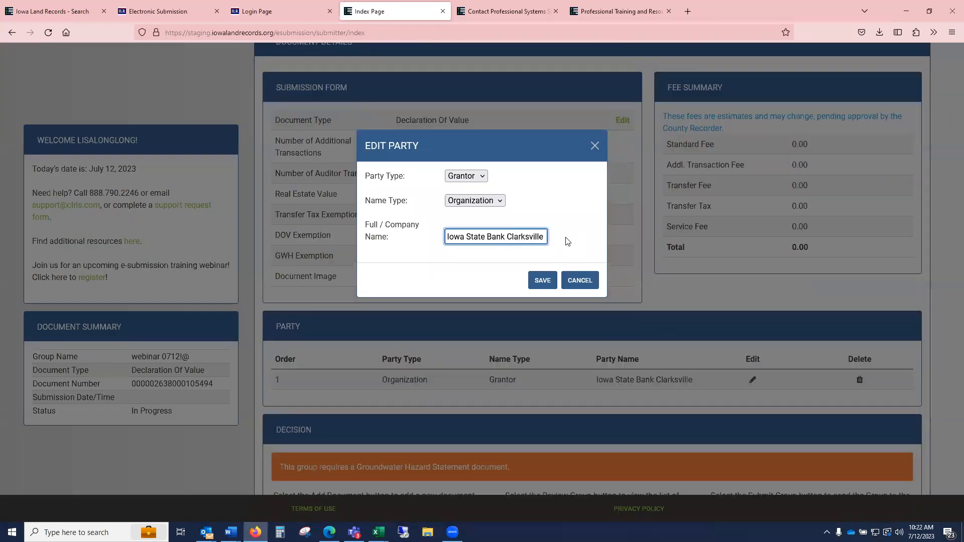
left_click_drag(507, 236, 559, 233)
key("BackSpace")
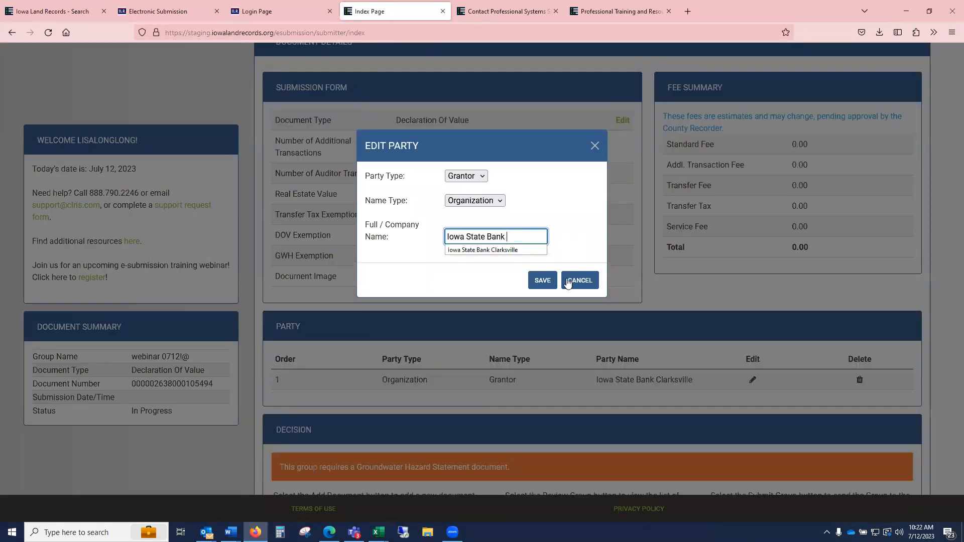
left_click(542, 281)
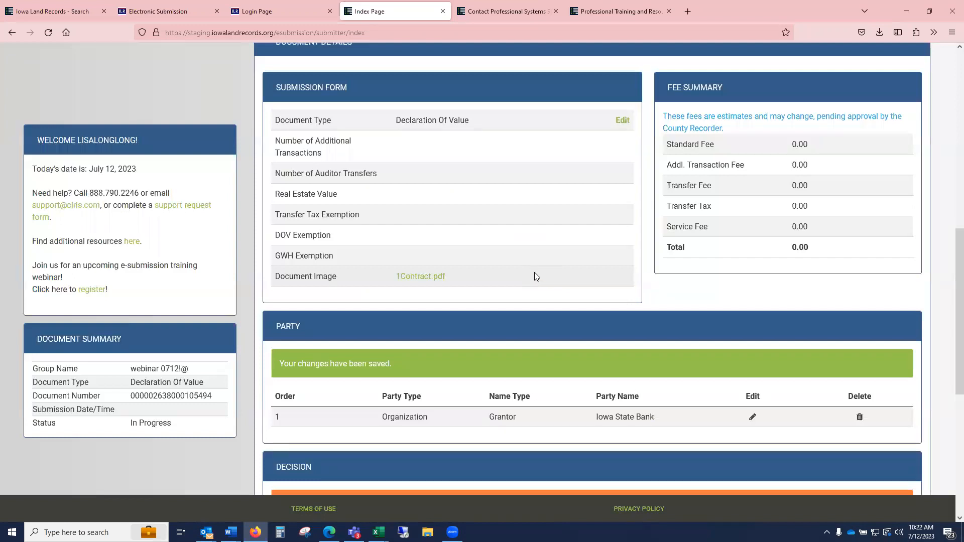
scroll(537, 271, "down", 5)
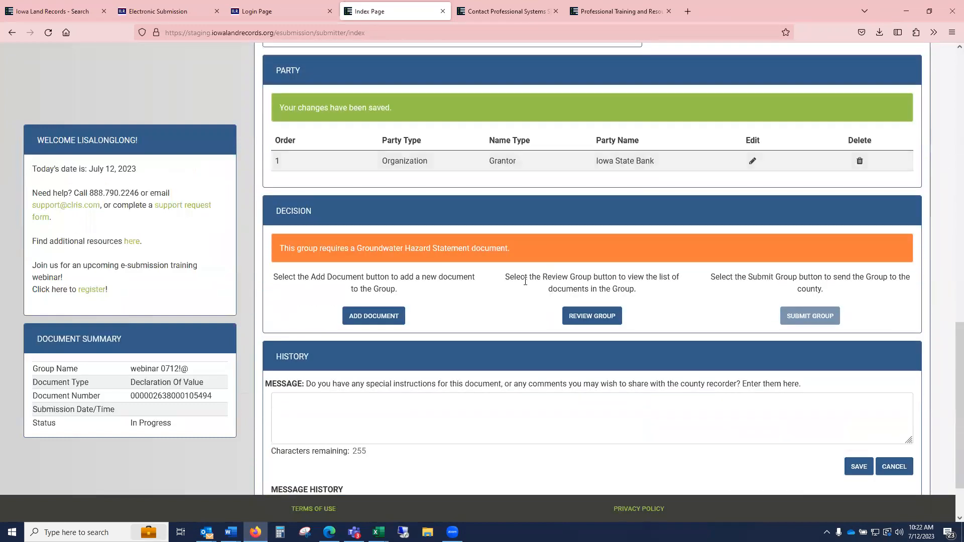
scroll(915, 251, "up", 4)
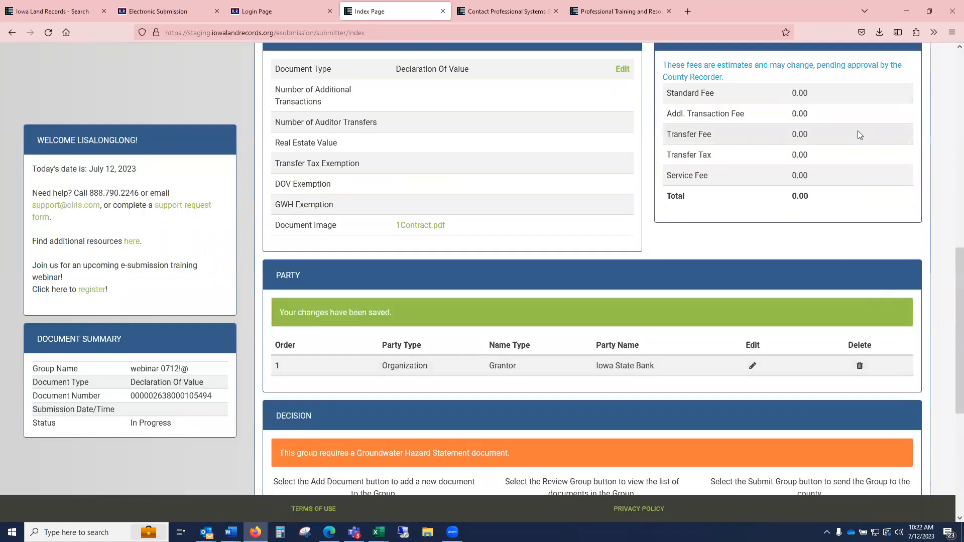
scroll(858, 131, "up", 3)
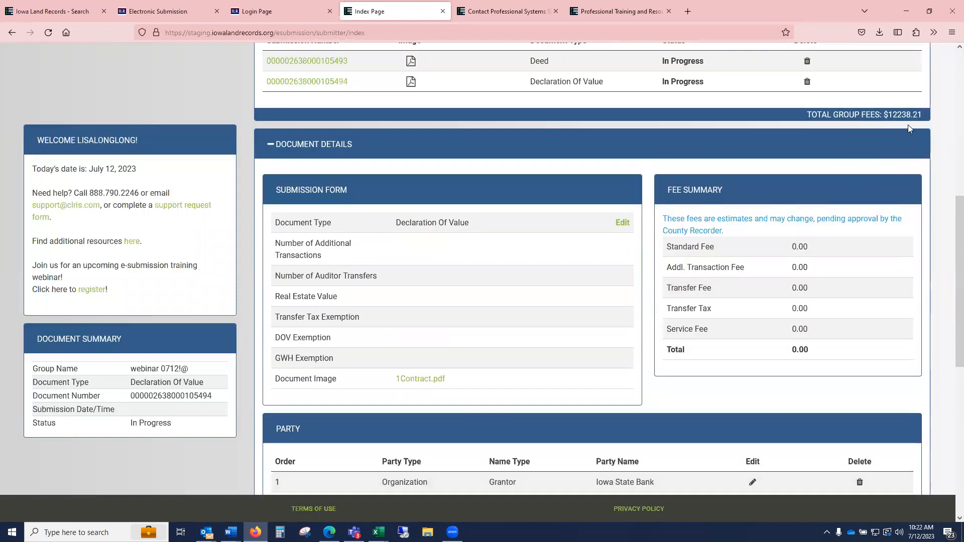
scroll(647, 327, "down", 3)
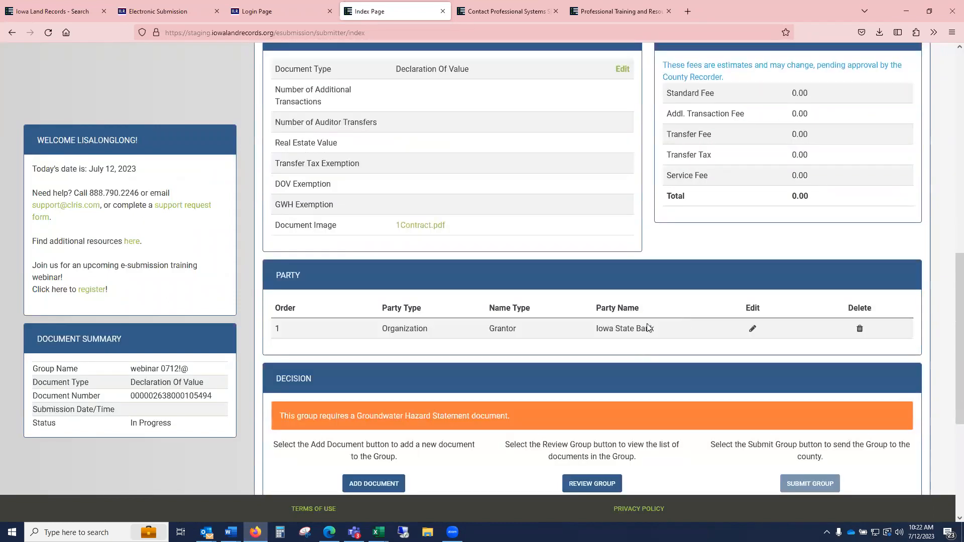
- Create a Groundwater Hazard Statement with 1AffNTRN.pdf attached and save it to the group
left_click(383, 483)
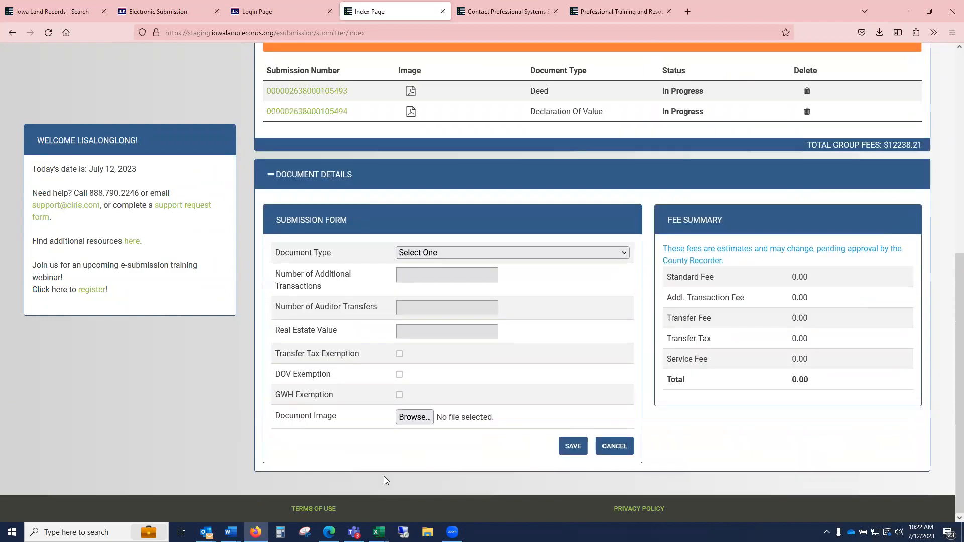
left_click(455, 252)
key("g")
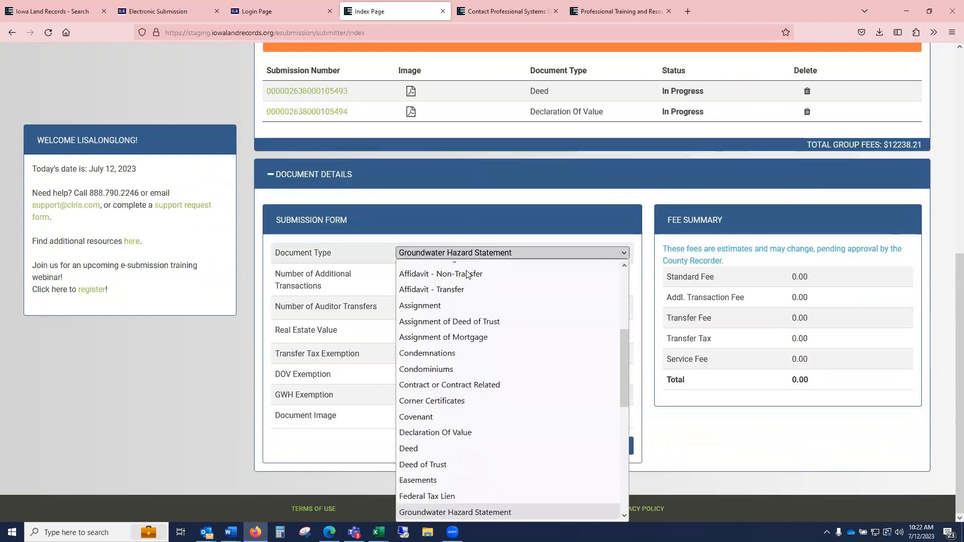
scroll(451, 459, "down", 2)
left_click(456, 417)
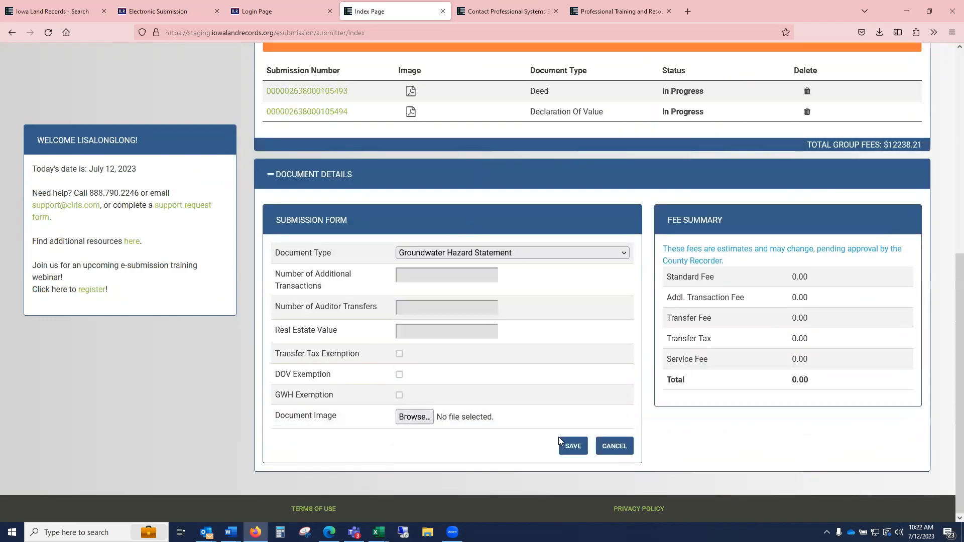
left_click(423, 419)
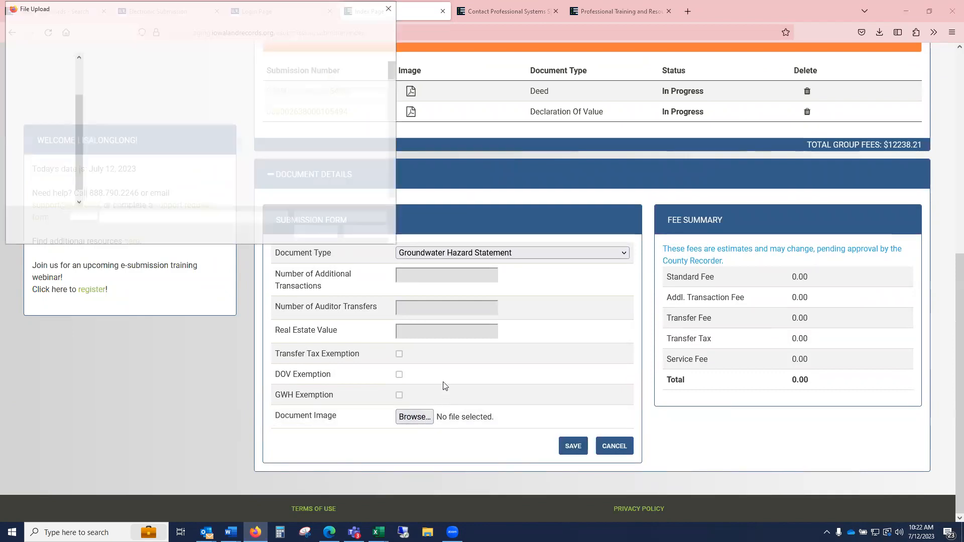
left_click(301, 100)
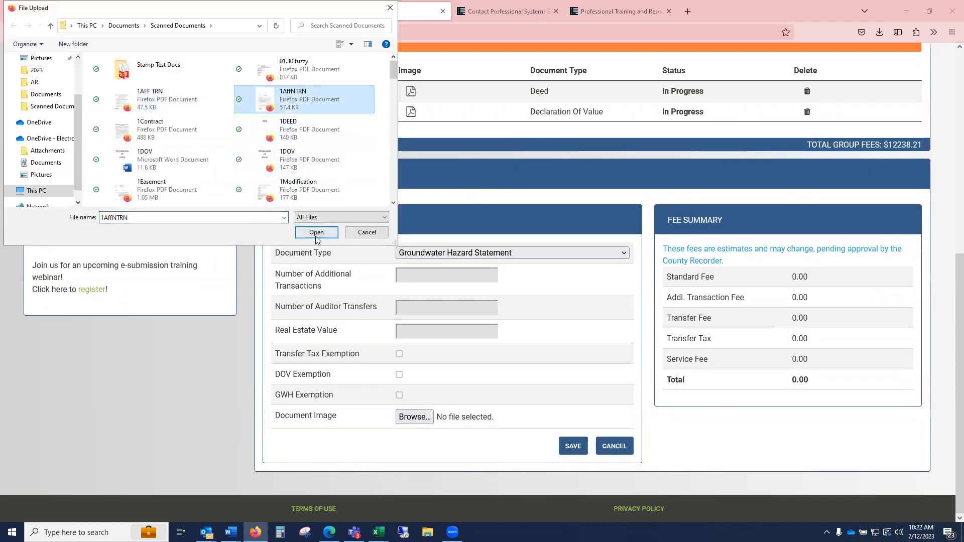
key("Return")
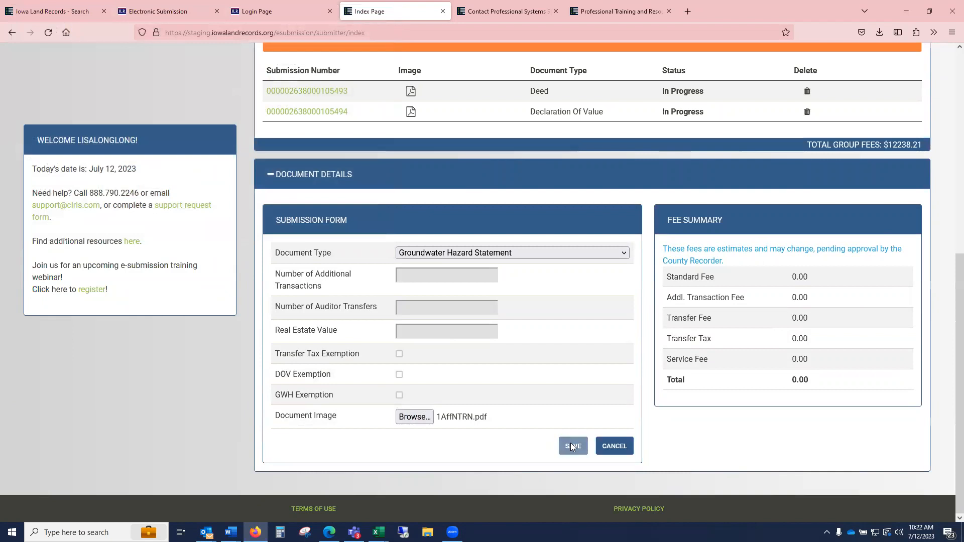
left_click(572, 445)
scroll(603, 412, "down", 2)
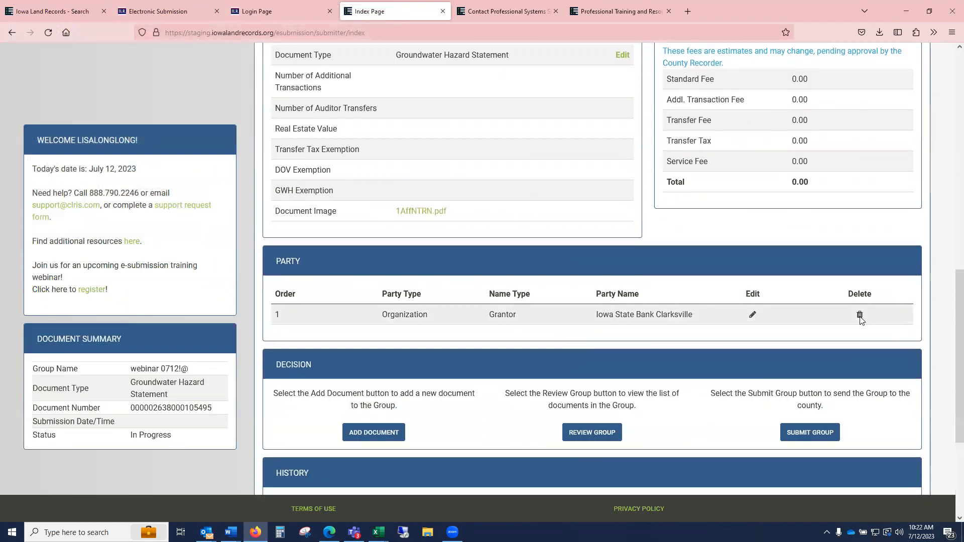
scroll(848, 314, "down", 1)
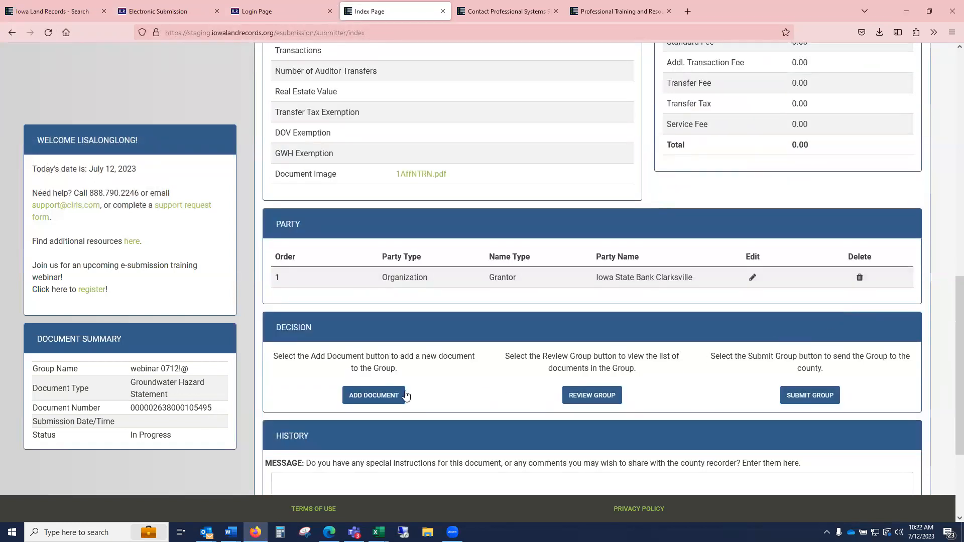
- Start another document and choose Mortgage as its document type
left_click(374, 399)
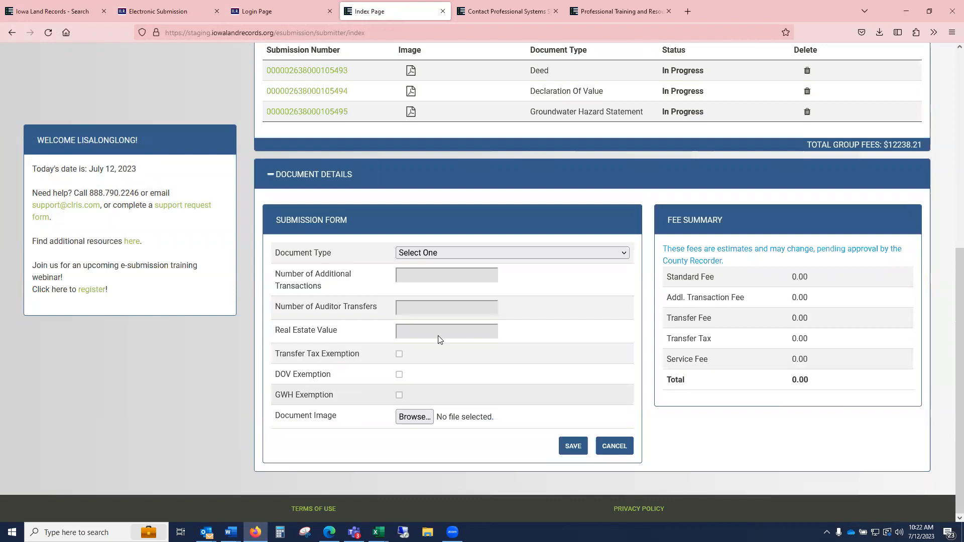
left_click(451, 252)
key("m")
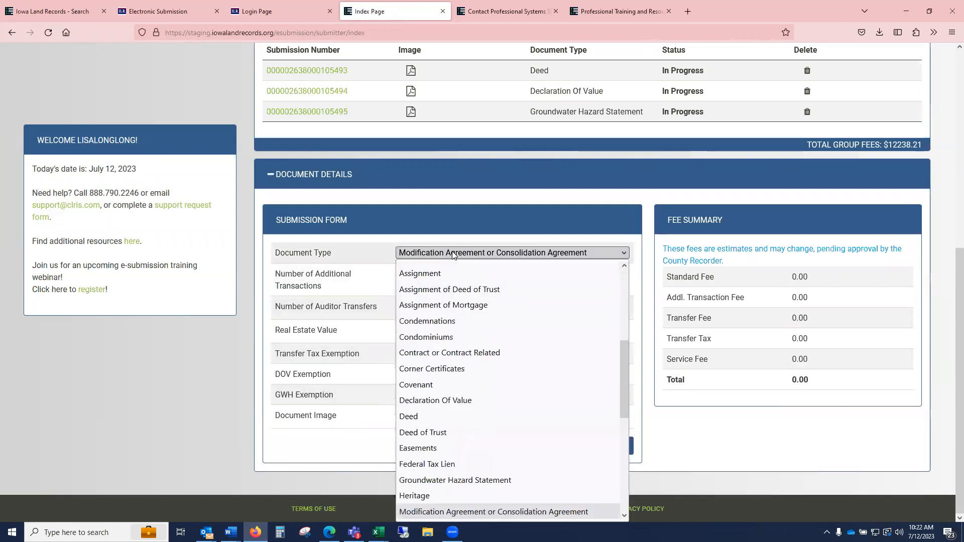
scroll(470, 407, "down", 2)
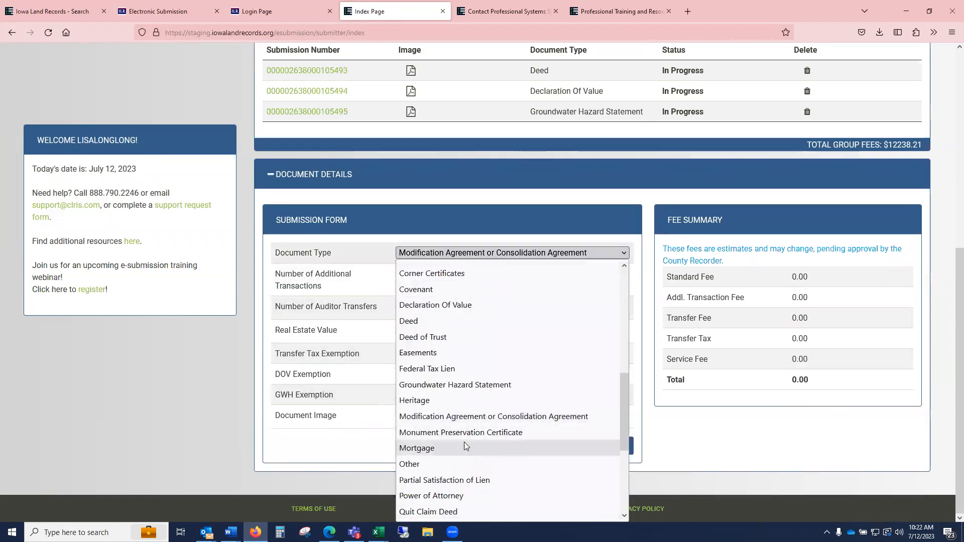
left_click(465, 447)
- Attach 1Modification.pdf as the Mortgage image and save it into the group
left_click(415, 416)
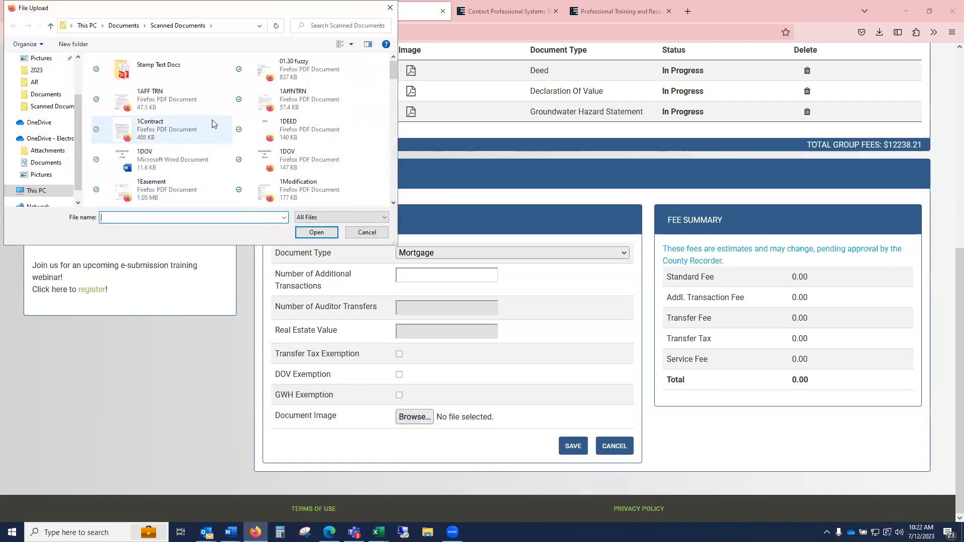
left_click(308, 189)
double_click(308, 188)
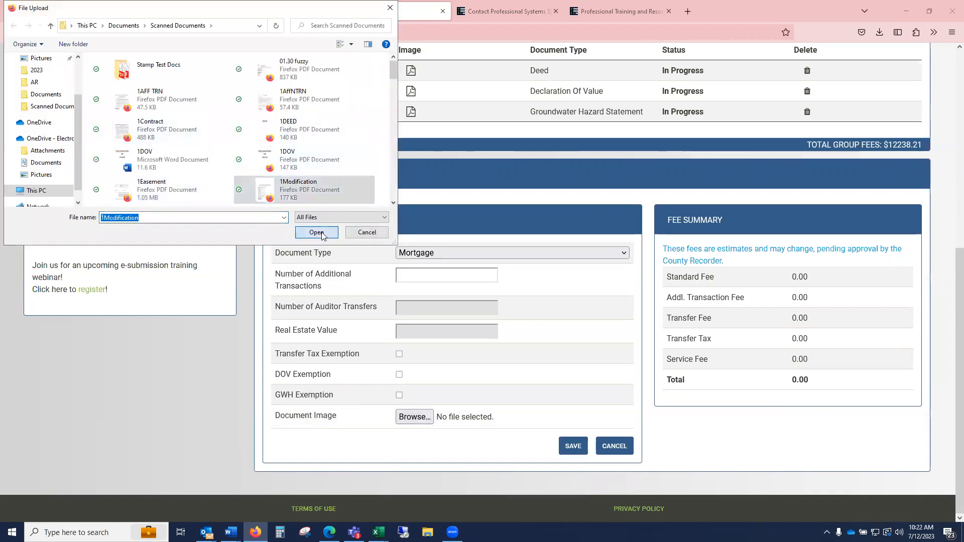
left_click(574, 447)
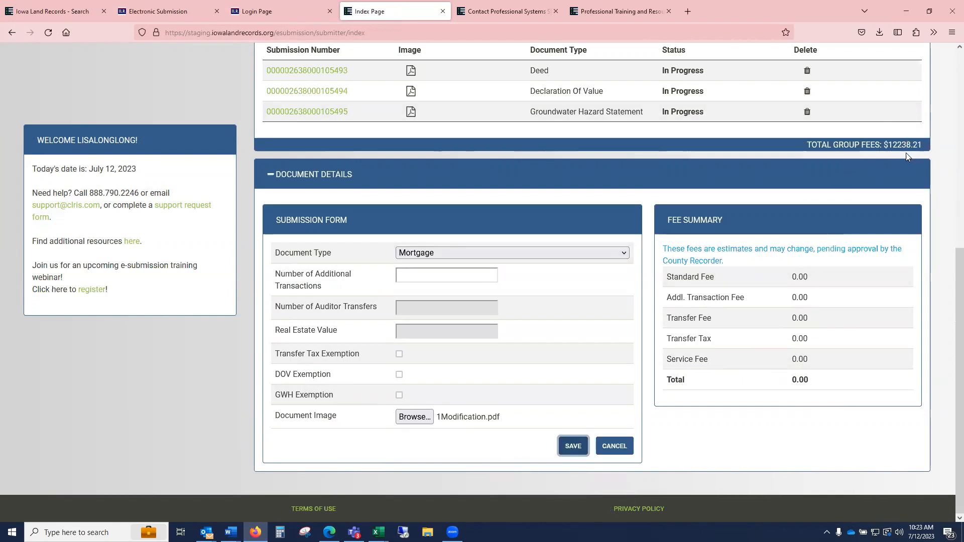
left_click(574, 449)
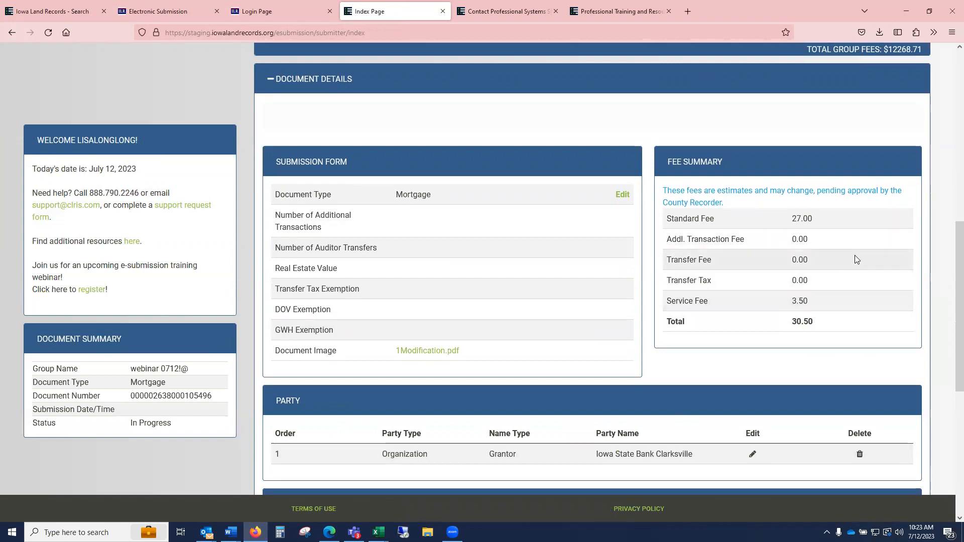
scroll(854, 255, "up", 2)
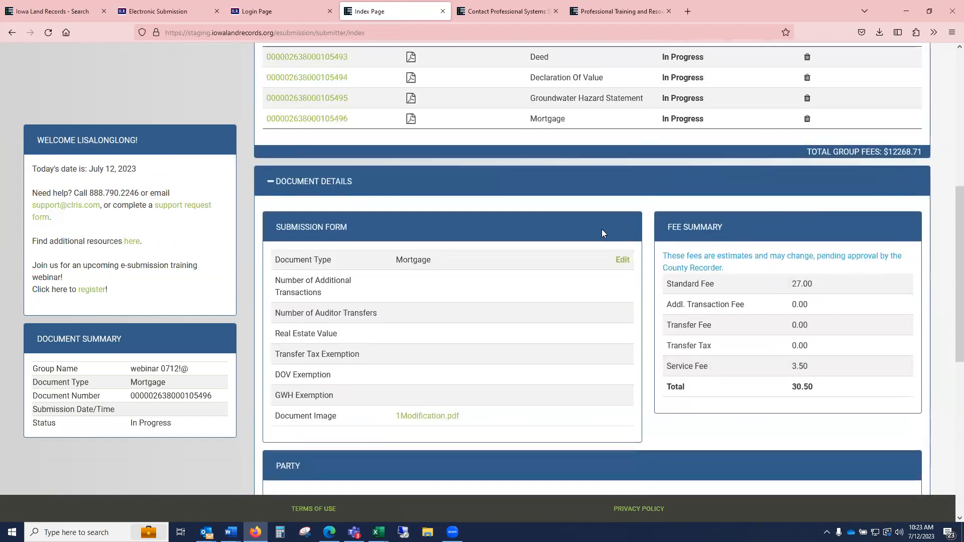
scroll(601, 231, "down", 5)
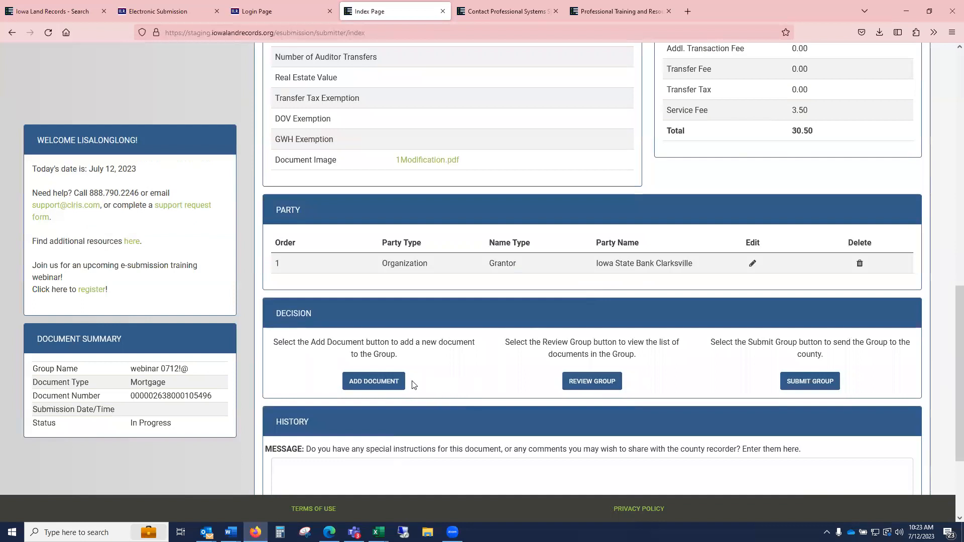
- Create a Power of Attorney document with 1Easement.pdf attached and save it
left_click(376, 382)
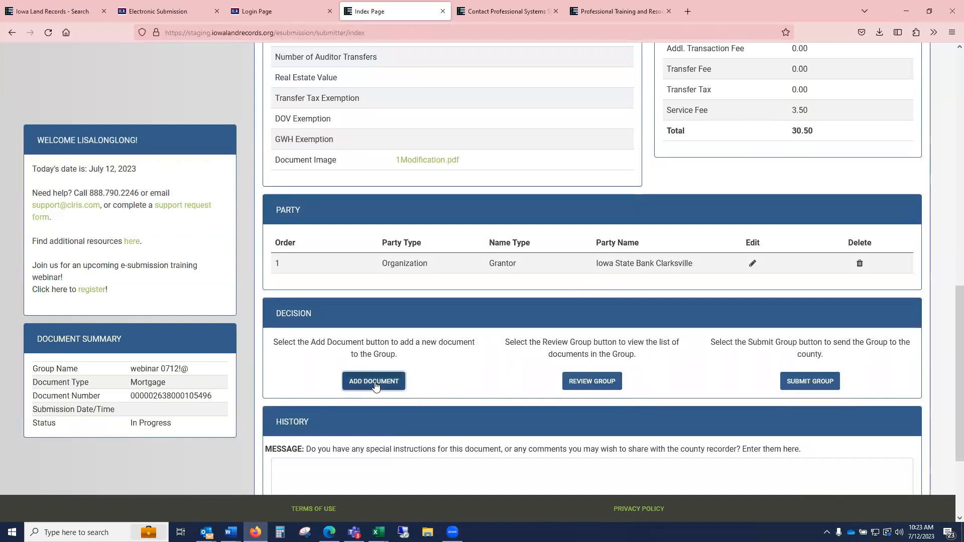
left_click(414, 253)
type("po")
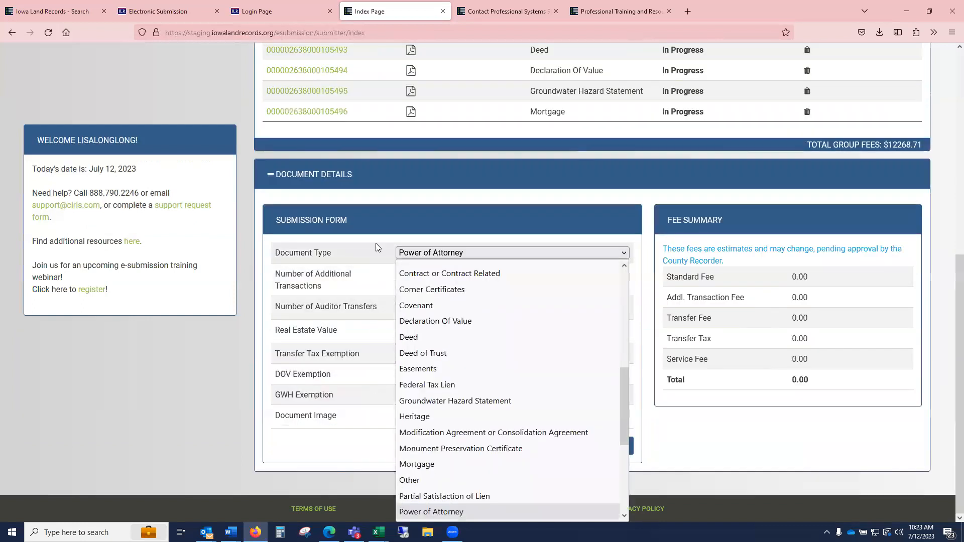
left_click(480, 253)
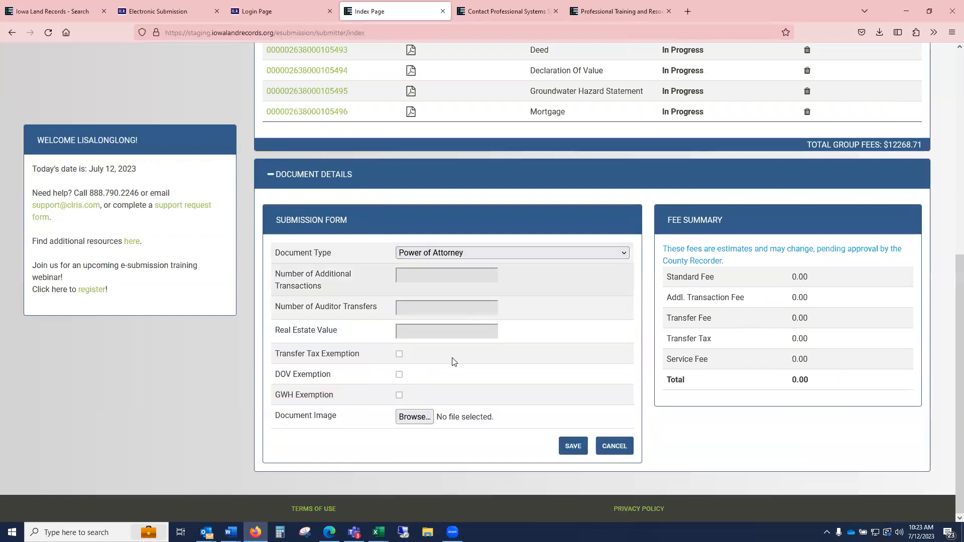
left_click(425, 418)
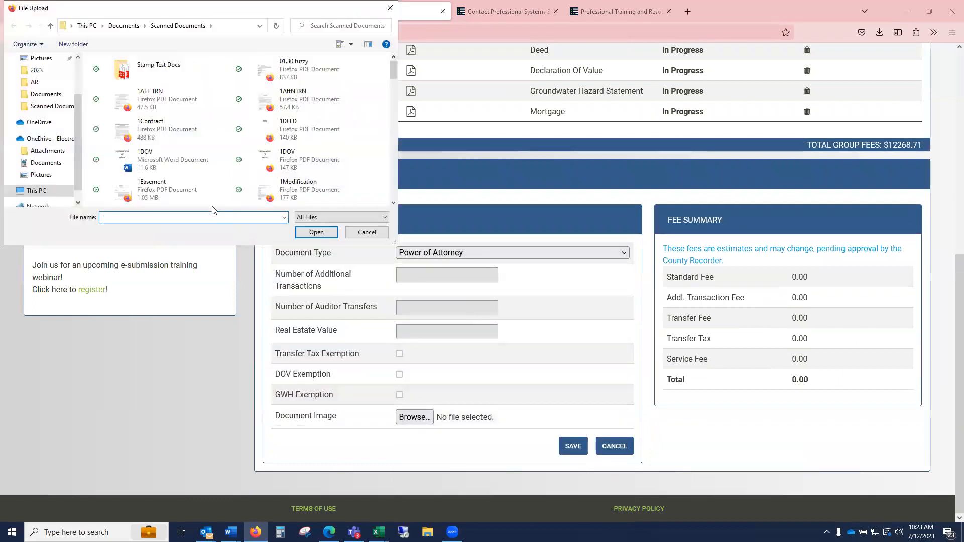
left_click(183, 188)
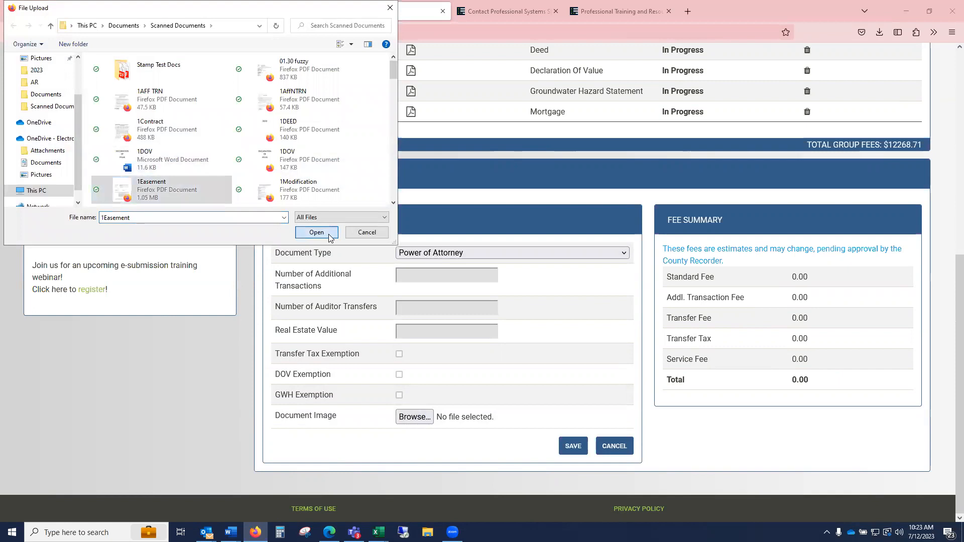
left_click(325, 234)
left_click(566, 449)
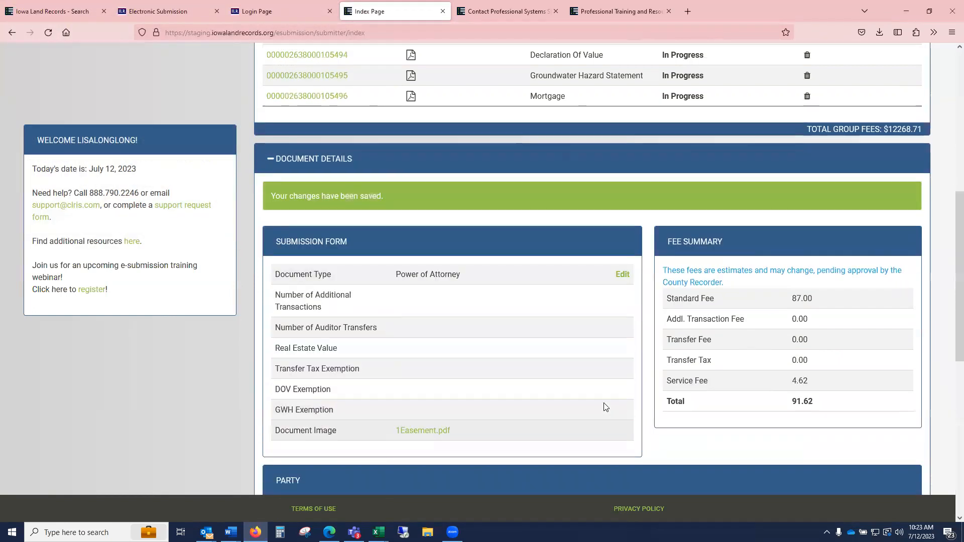
scroll(874, 328, "up", 3)
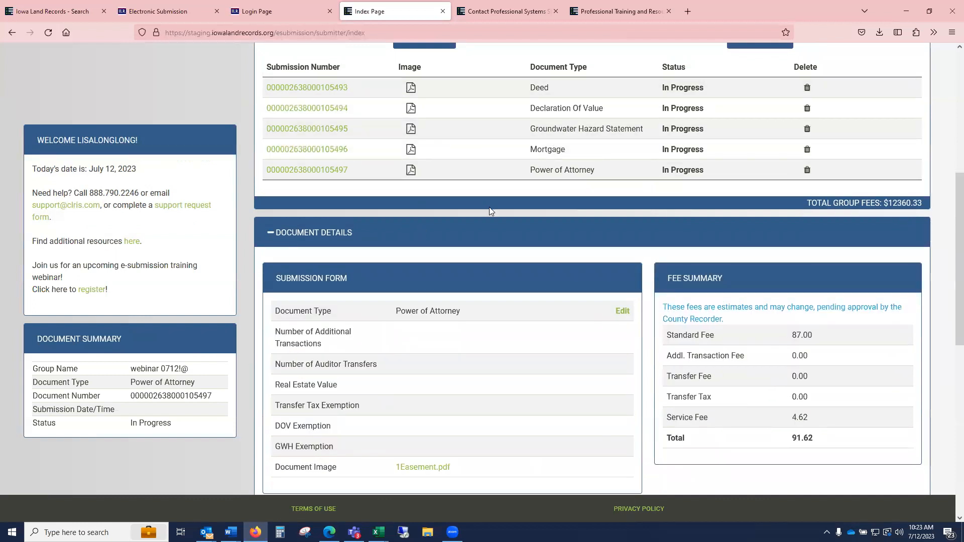
scroll(555, 155, "up", 2)
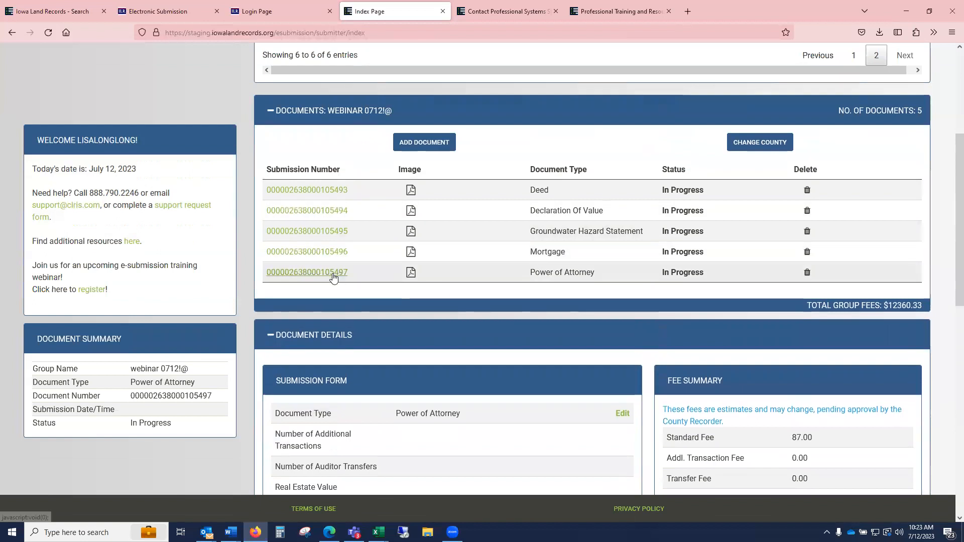
- Reorder the documents: Power of Attorney first, Groundwater Hazard Statement right after Deed
left_click_drag(333, 276, 354, 188)
left_click_drag(332, 252, 332, 224)
scroll(433, 234, "down", 4)
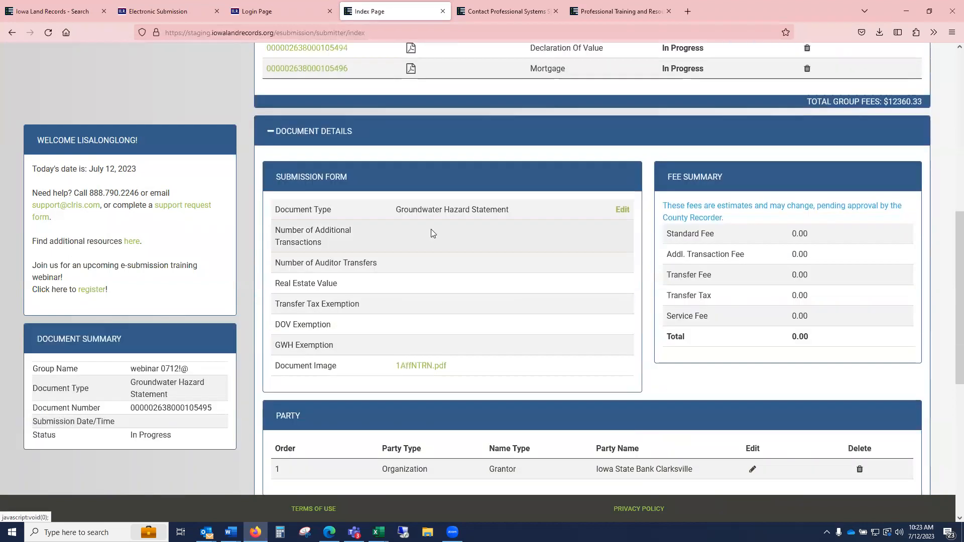
scroll(628, 236, "down", 5)
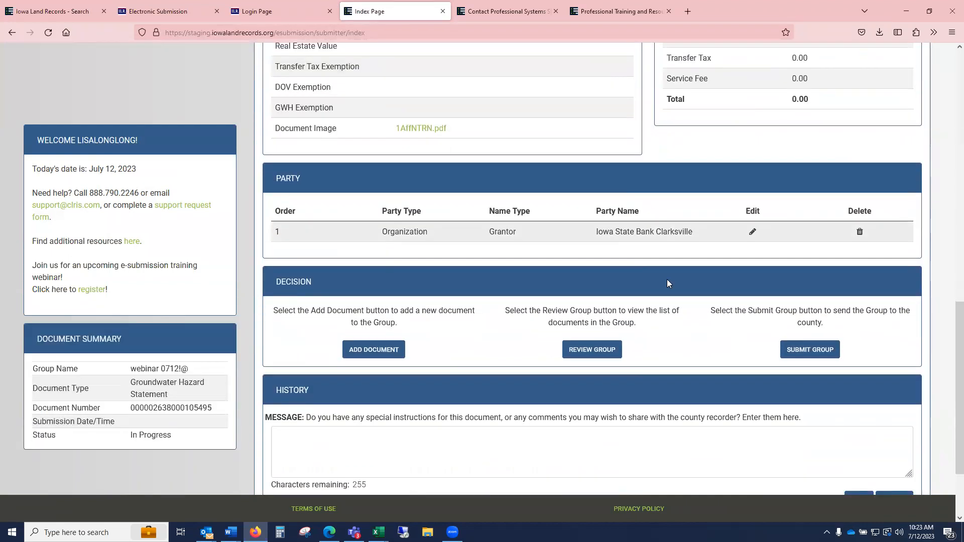
scroll(669, 284, "up", 10)
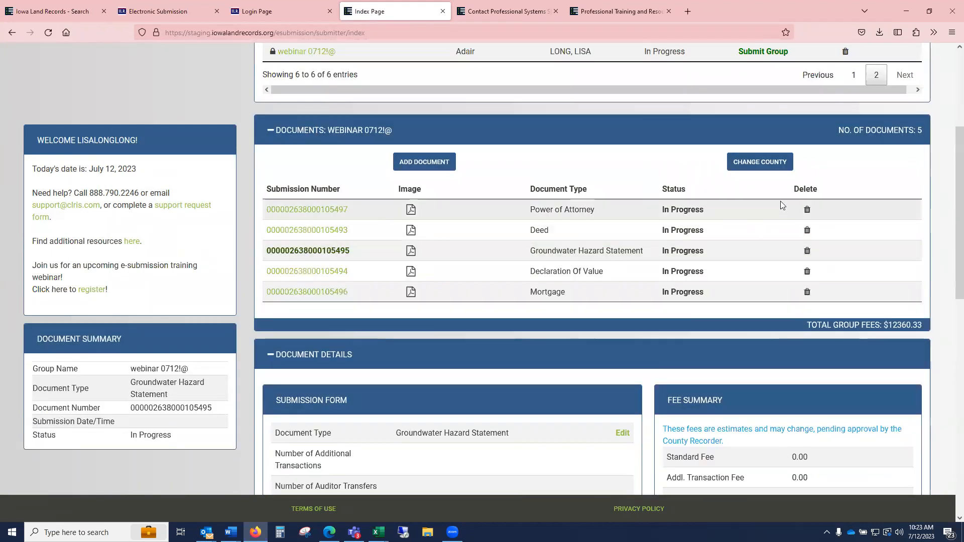
- Change the group's county from Adair to Humboldt
left_click(756, 164)
left_click(756, 163)
scroll(761, 361, "down", 12)
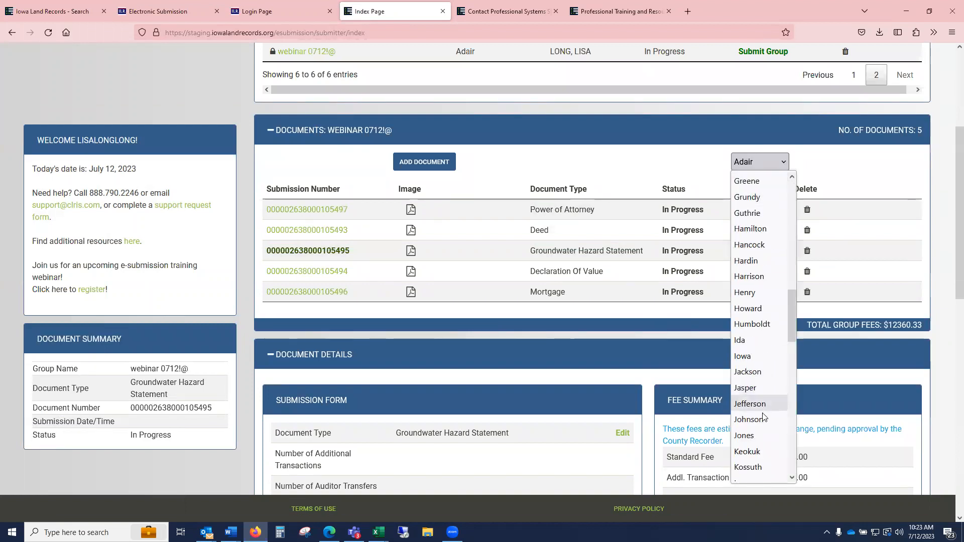
left_click(770, 323)
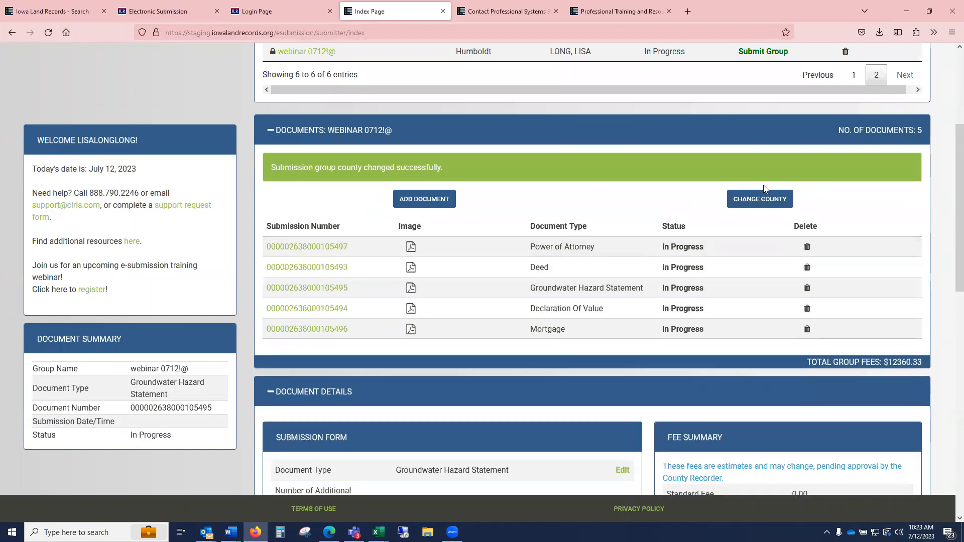
scroll(843, 191, "up", 3)
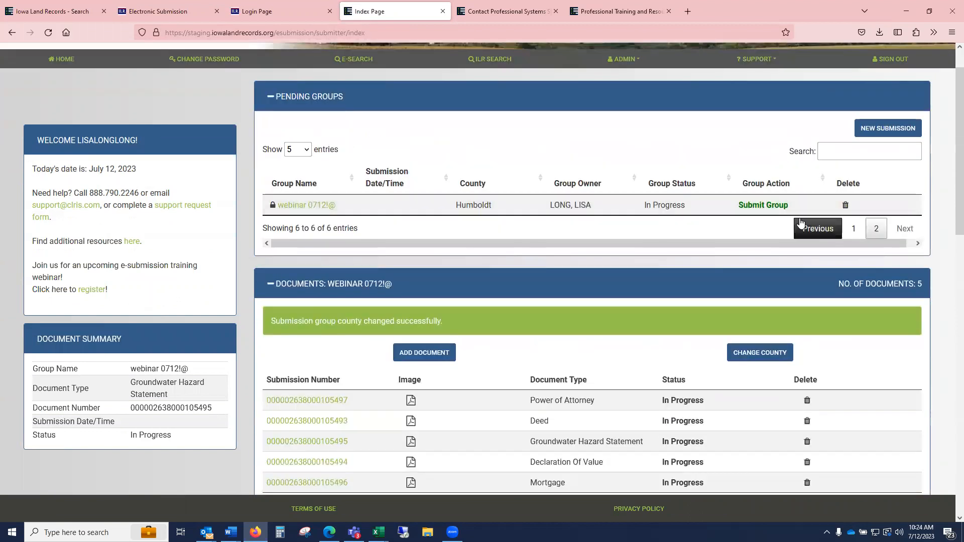
left_click(845, 206)
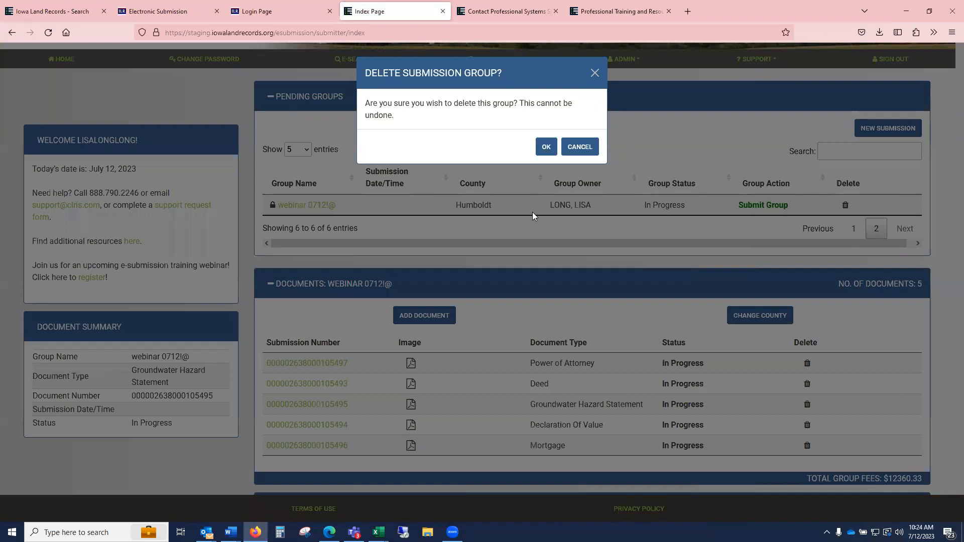
left_click(583, 150)
scroll(632, 229, "down", 2)
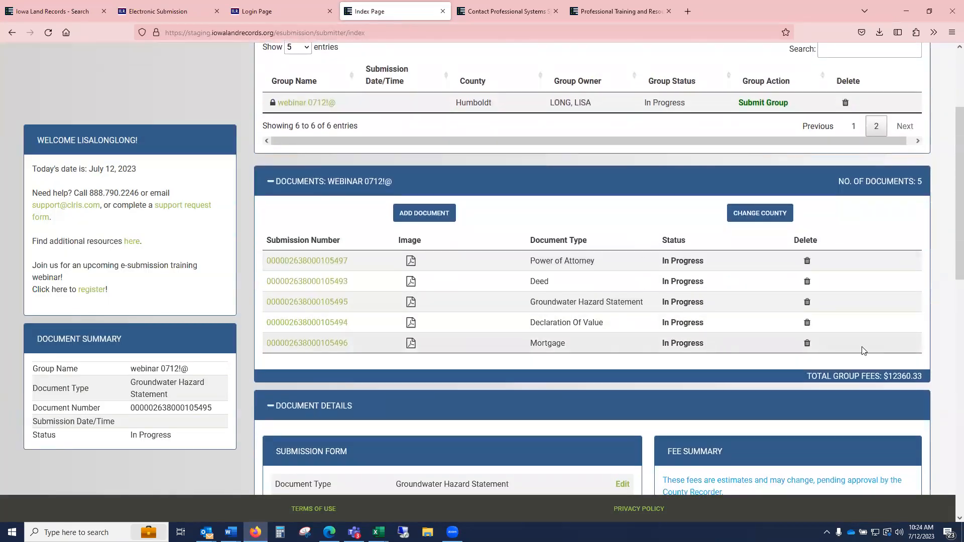
left_click(807, 343)
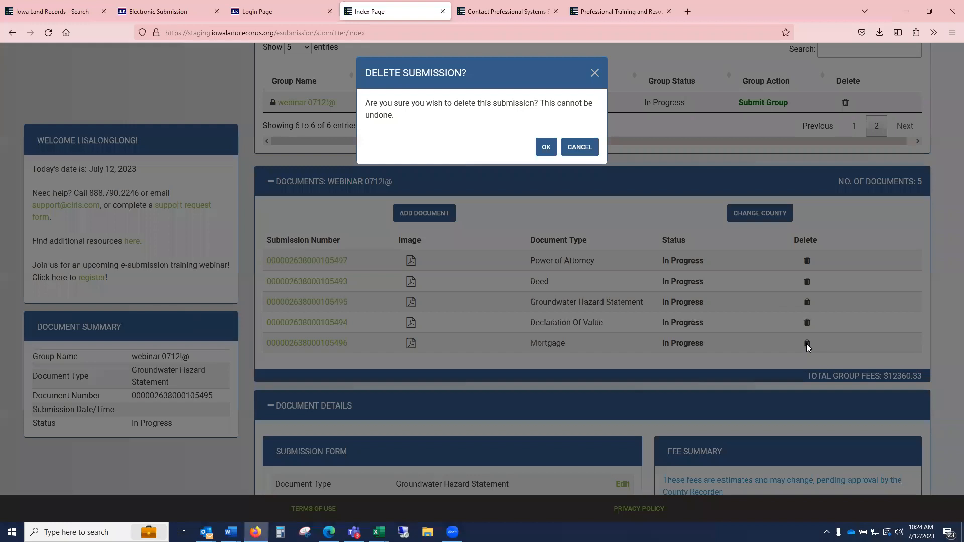
left_click(573, 150)
scroll(704, 286, "down", 5)
scroll(731, 268, "up", 2)
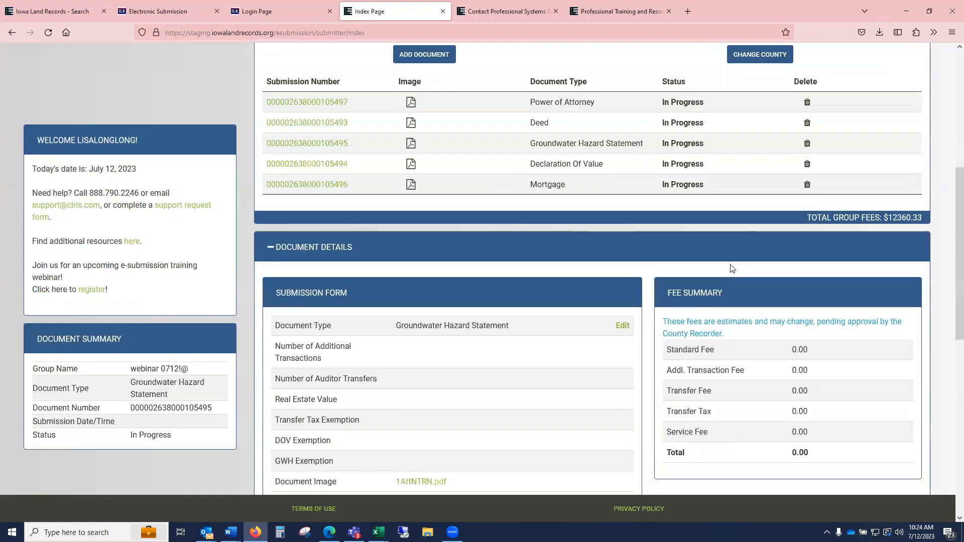
scroll(731, 268, "up", 5)
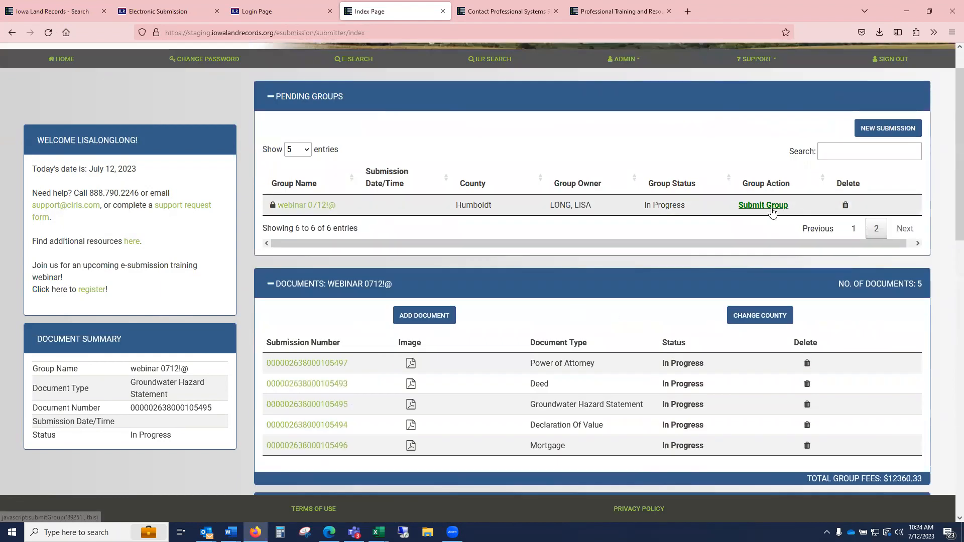
scroll(772, 214, "down", 10)
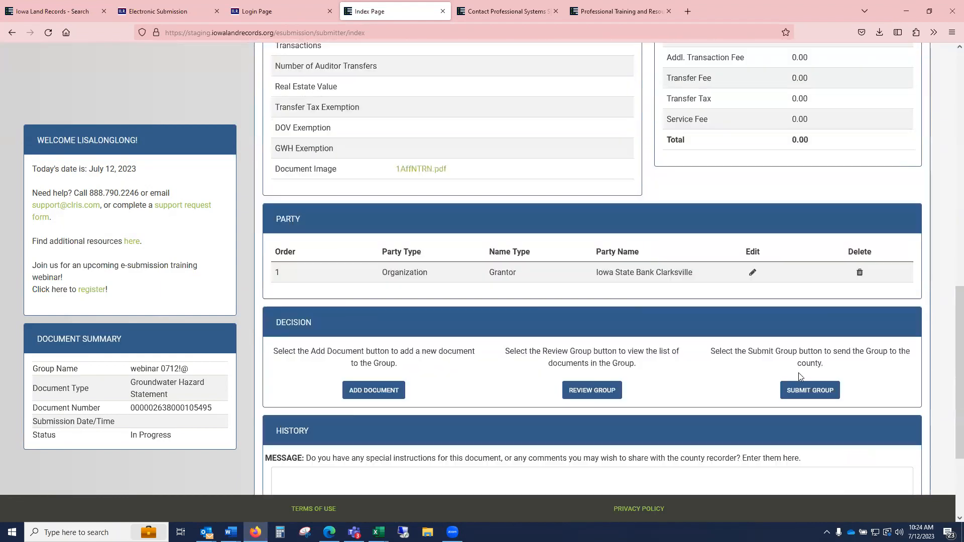
scroll(800, 376, "down", 1)
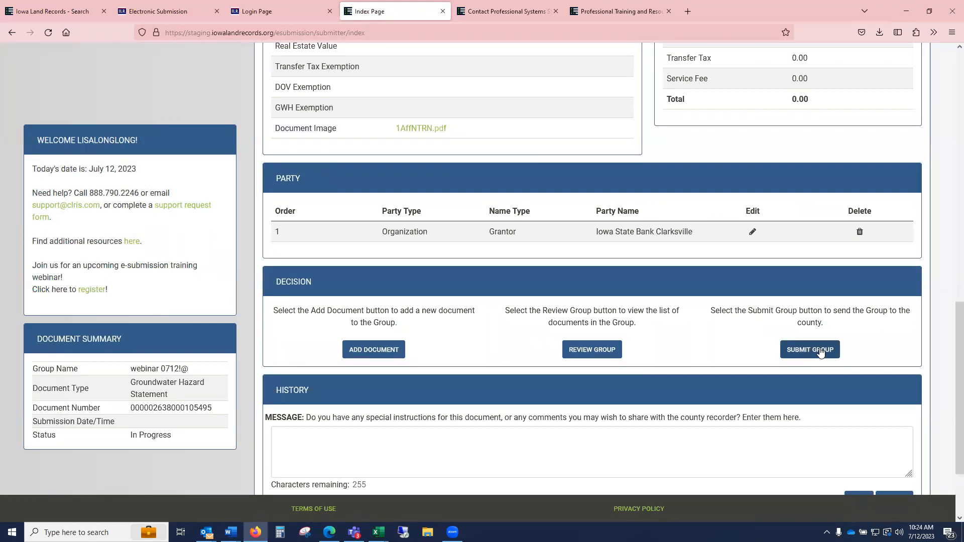
left_click(521, 438)
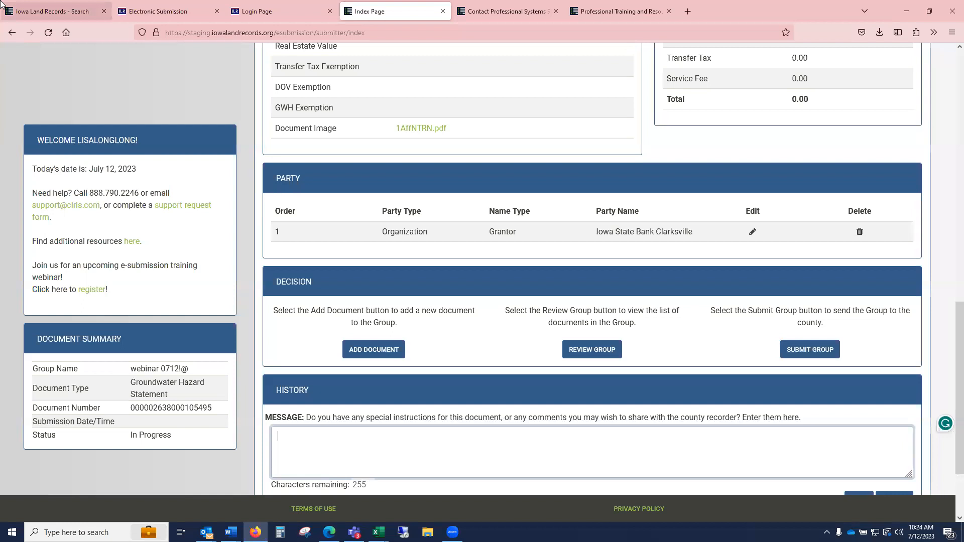
- Submit the Humboldt group, then open the Webinar 0712 Decline pending group
left_click(812, 352)
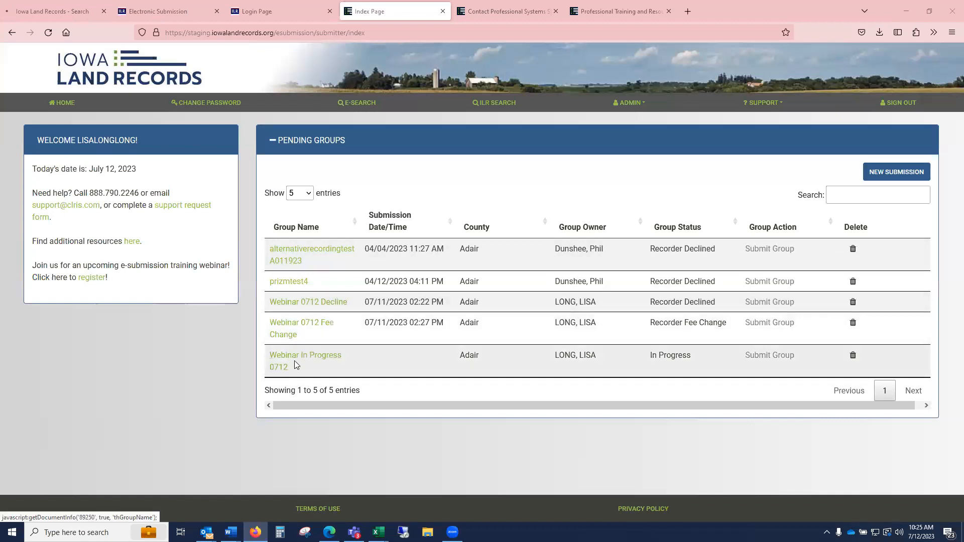
left_click(329, 303)
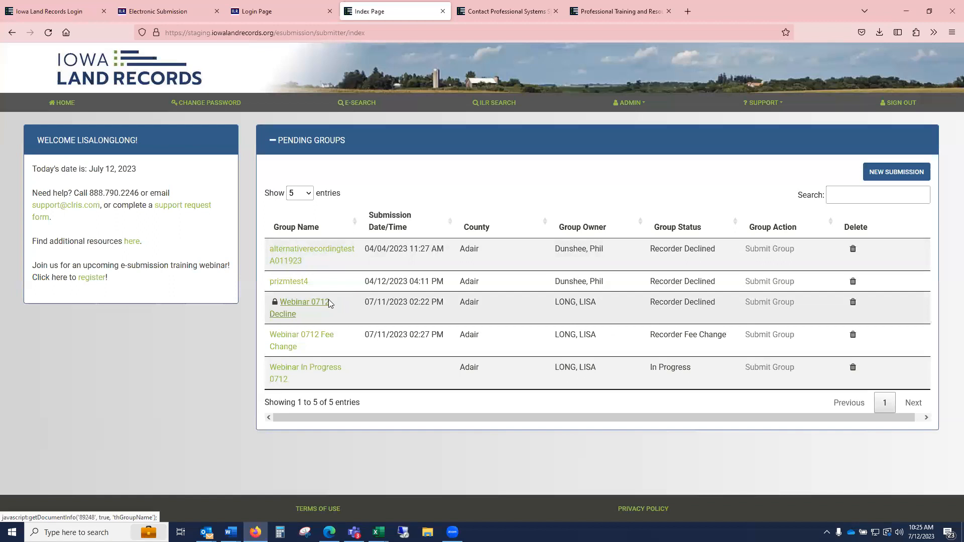
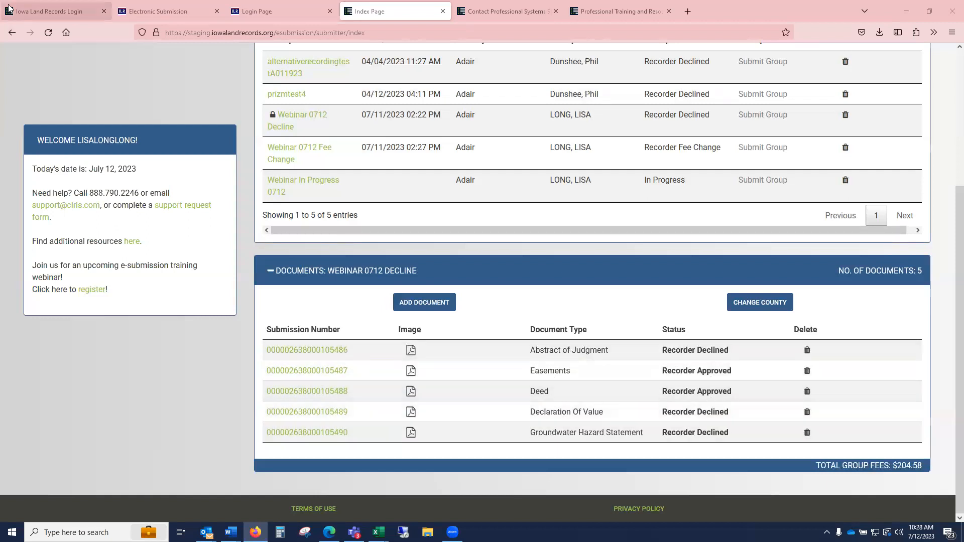
scroll(564, 440, "up", 1)
scroll(507, 431, "down", 1)
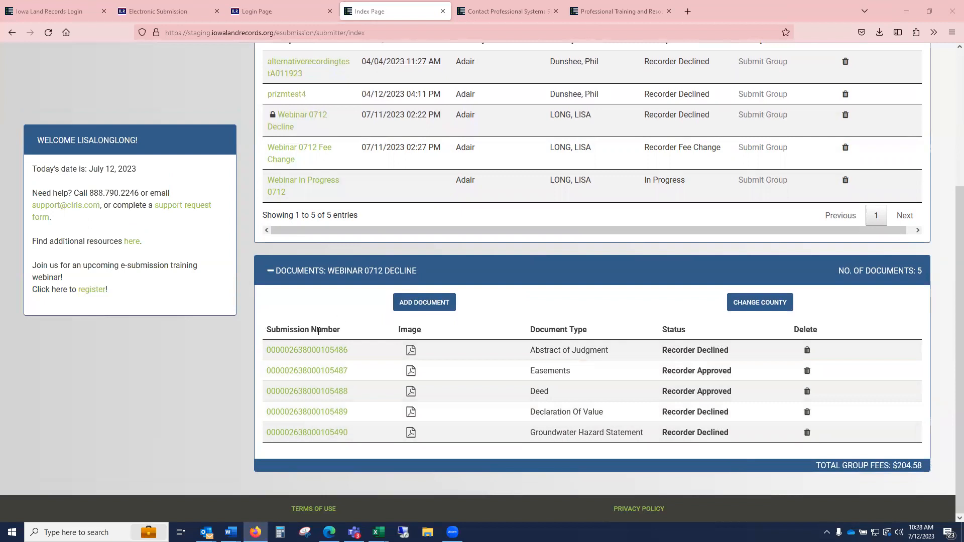
left_click(318, 351)
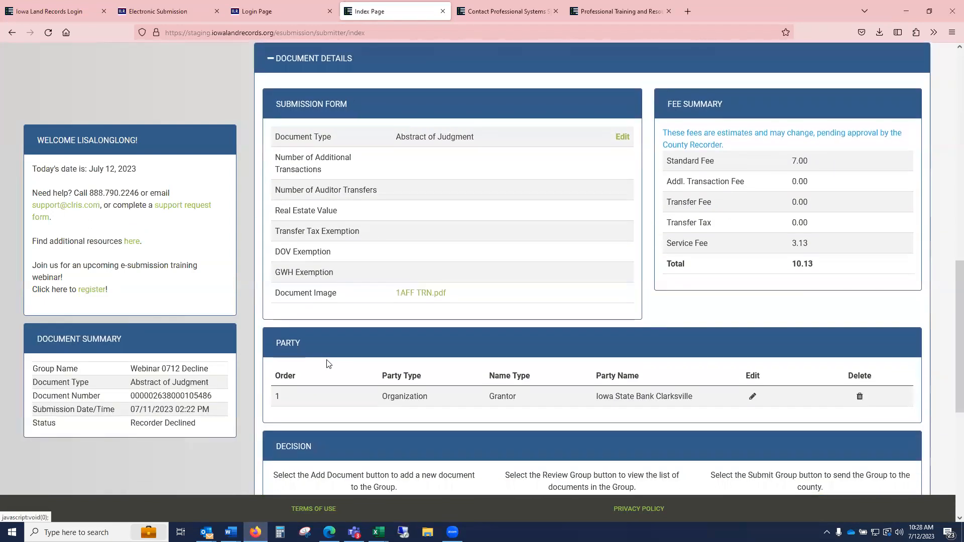
scroll(327, 363, "down", 4)
scroll(467, 325, "down", 2)
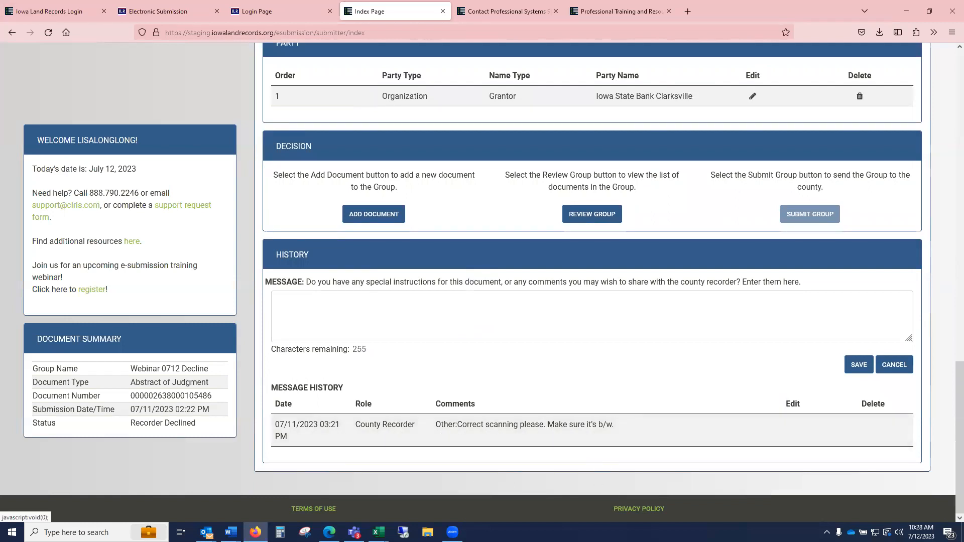
- Check the Outlook decline notification email, then return to the submission details
key("alt+Tab")
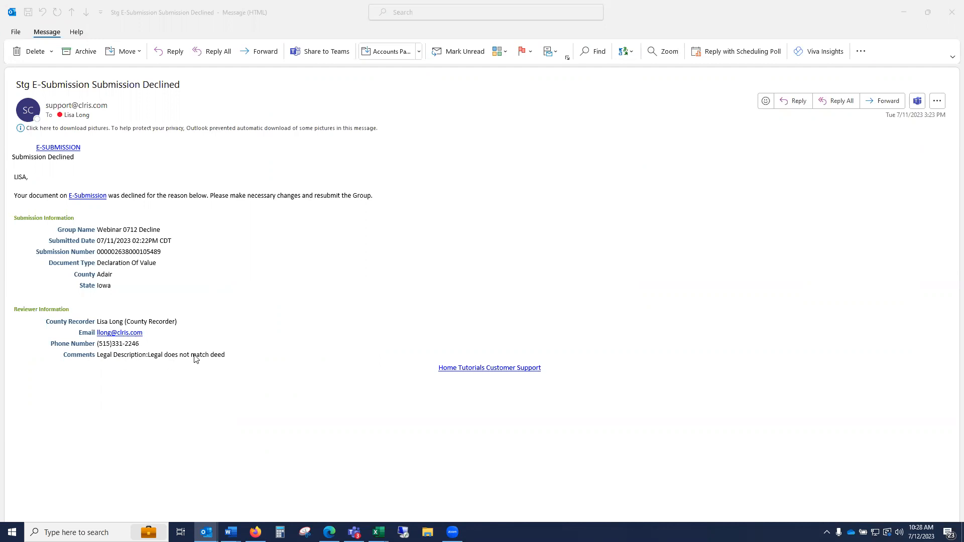
left_click(951, 12)
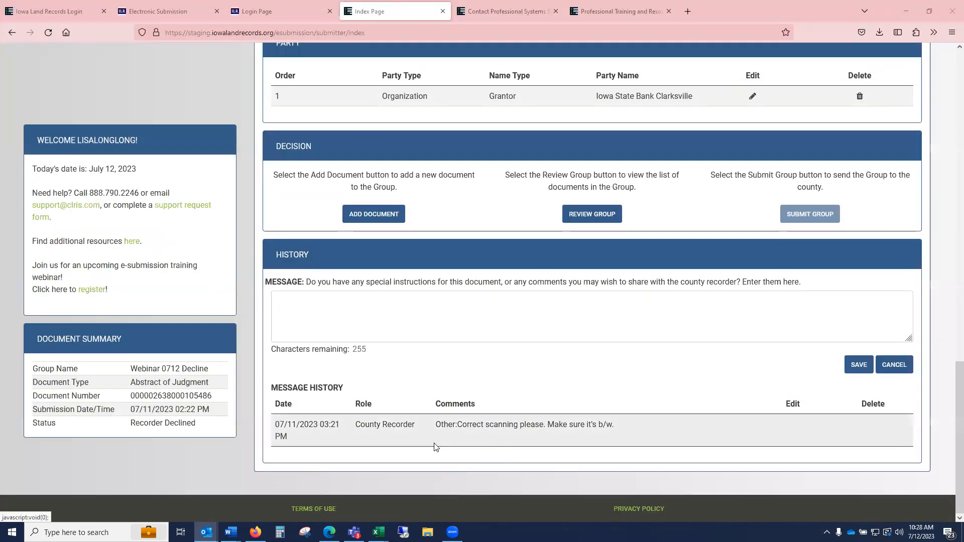
scroll(532, 437, "up", 5)
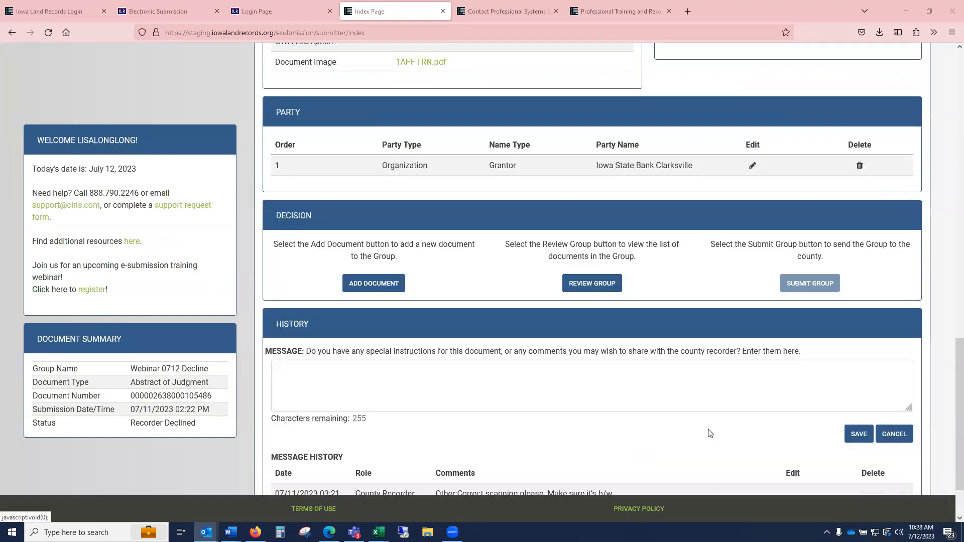
scroll(733, 428, "up", 8)
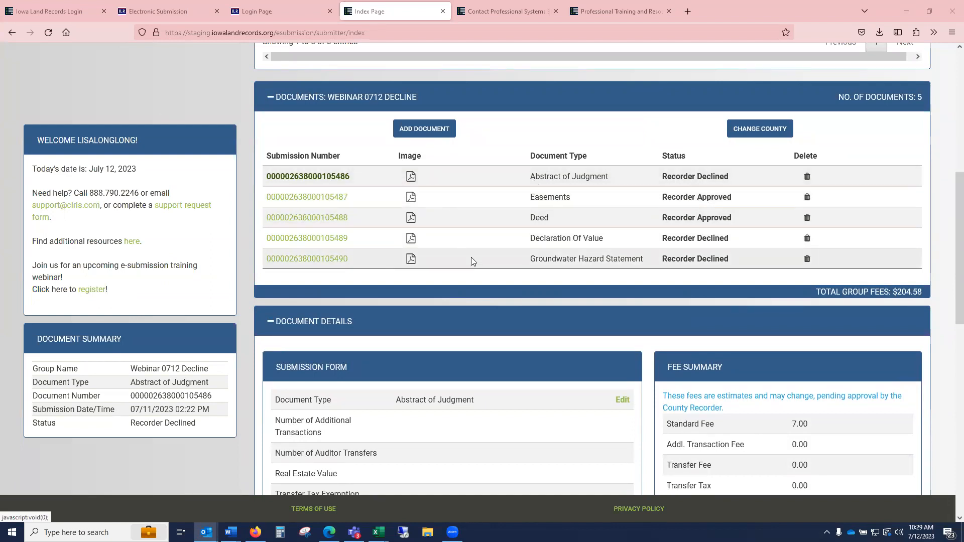
scroll(471, 257, "down", 2)
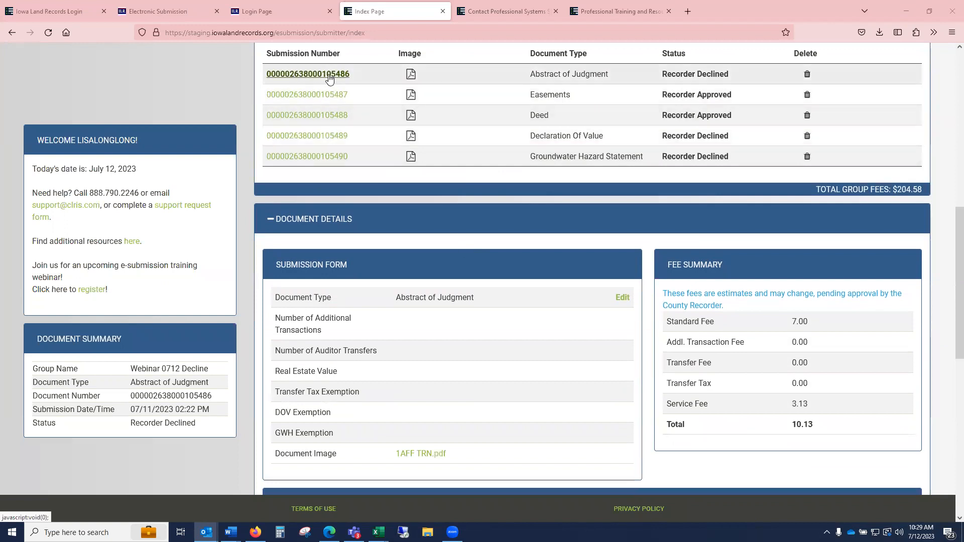
- Replace the Abstract of Judgment's document image with 1DOV.pdf and save the form
left_click(623, 299)
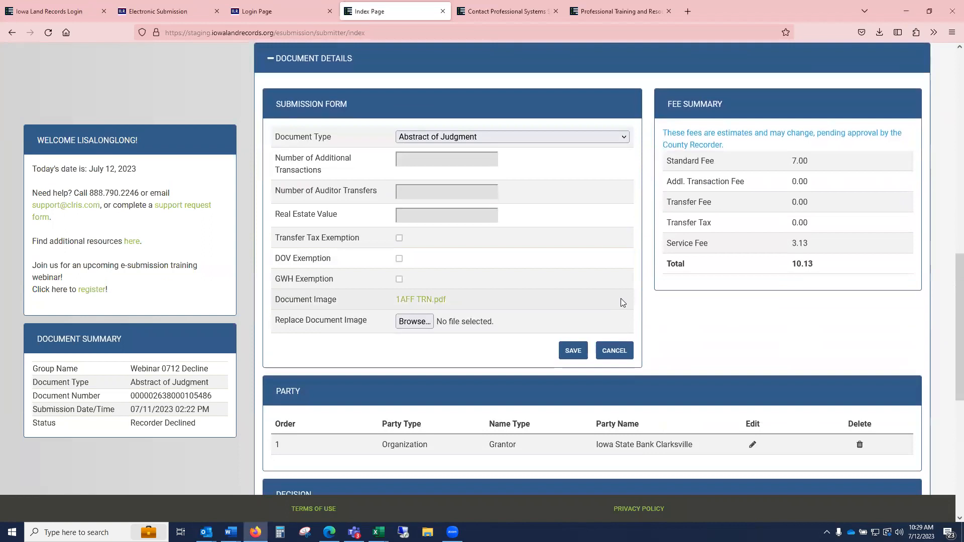
left_click(407, 325)
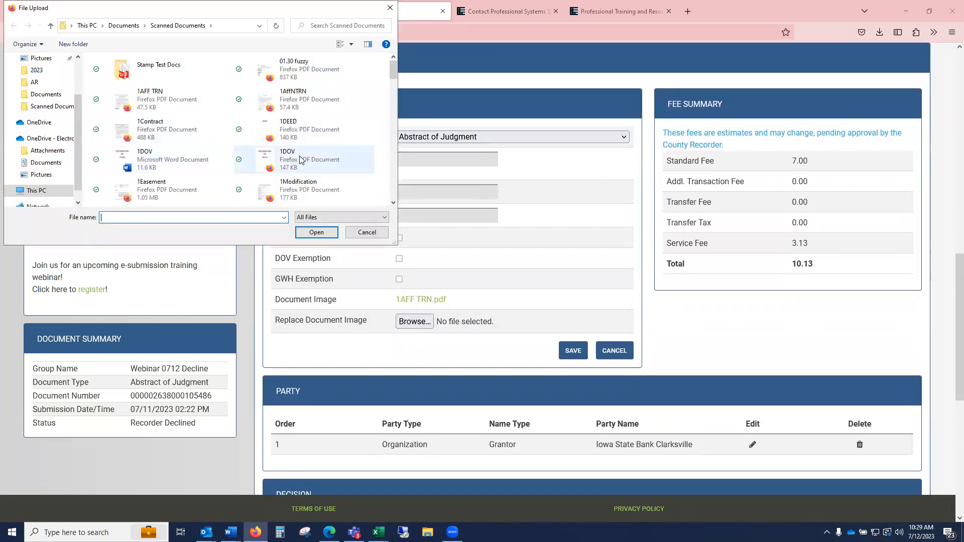
left_click(300, 159)
left_click(316, 232)
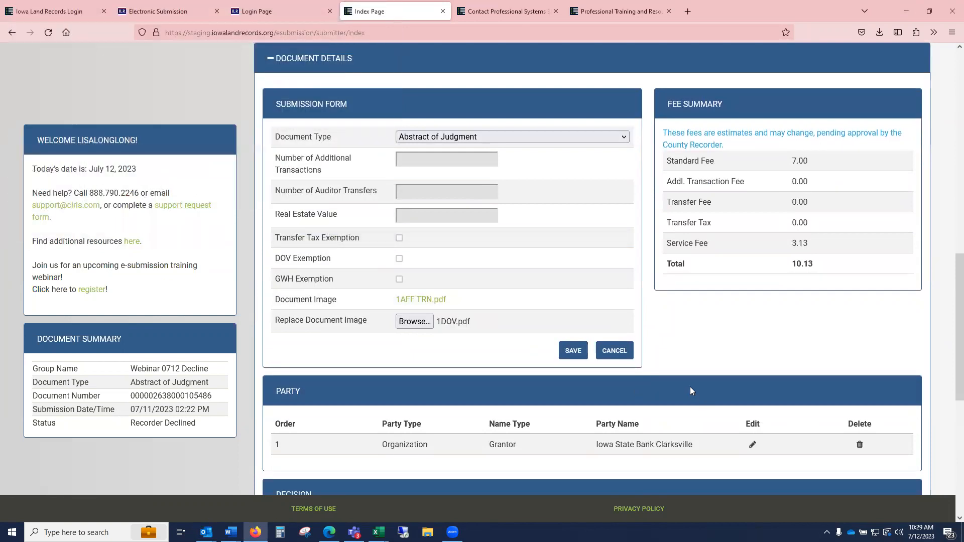
left_click(576, 352)
scroll(626, 281, "up", 7)
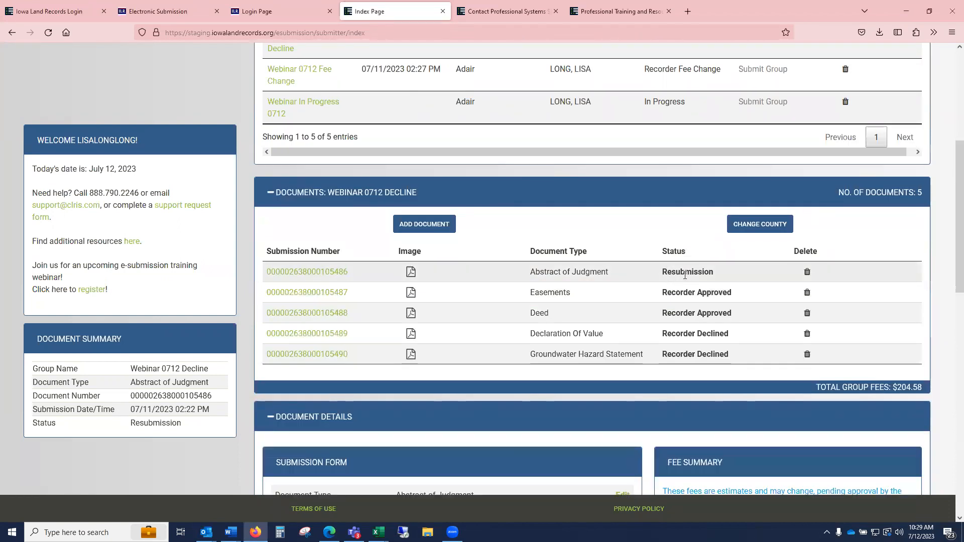
left_click(339, 335)
scroll(340, 331, "down", 5)
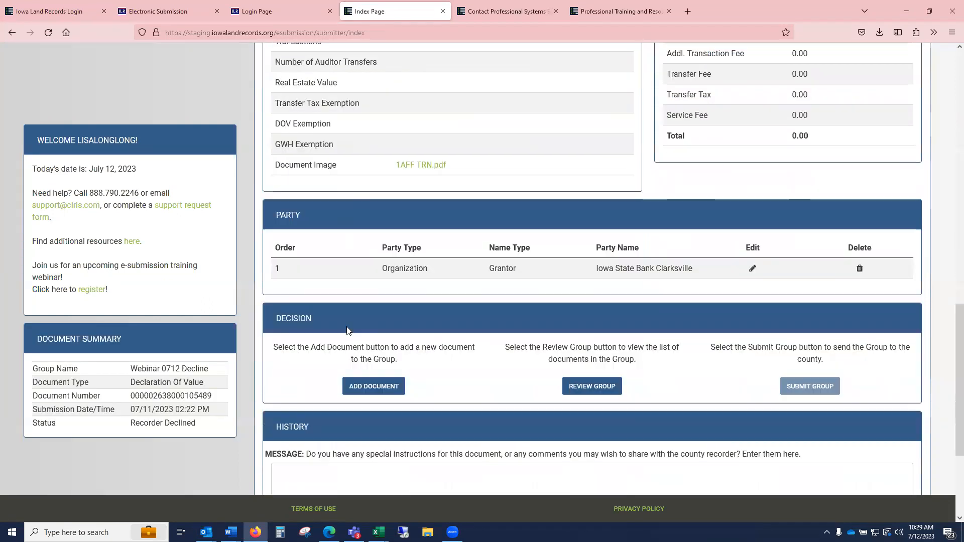
scroll(348, 326, "down", 2)
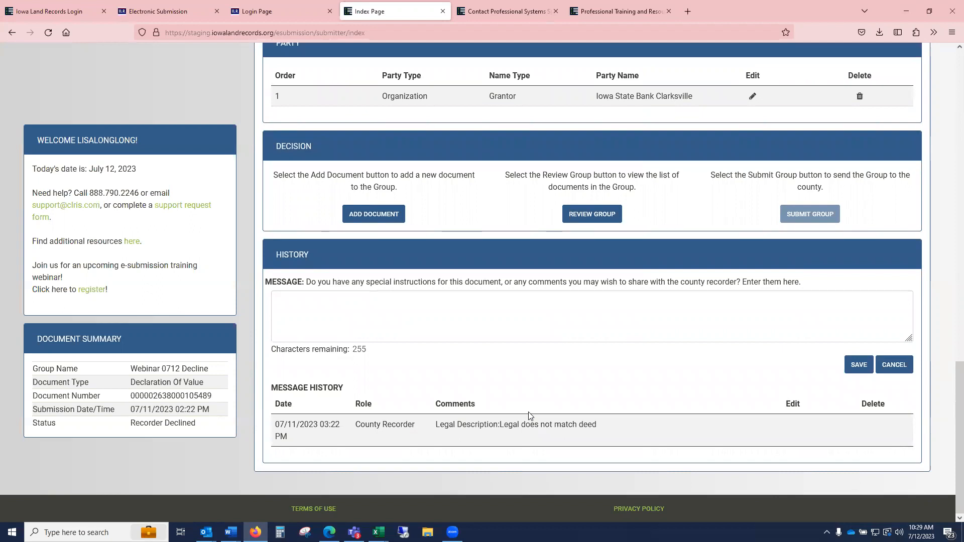
scroll(531, 407, "up", 3)
scroll(531, 393, "up", 4)
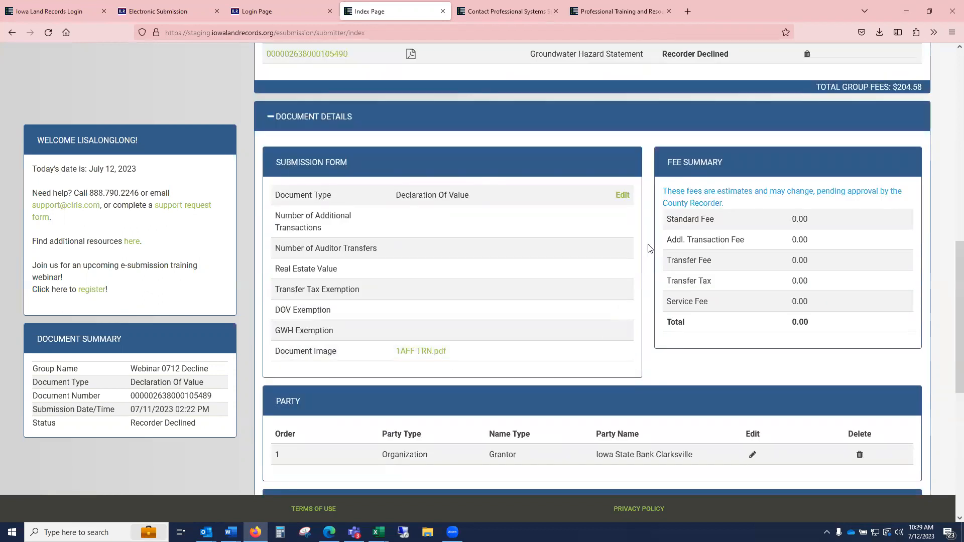
- Swap the Declaration Of Value's document image for 1Modification.pdf and save it
left_click(623, 196)
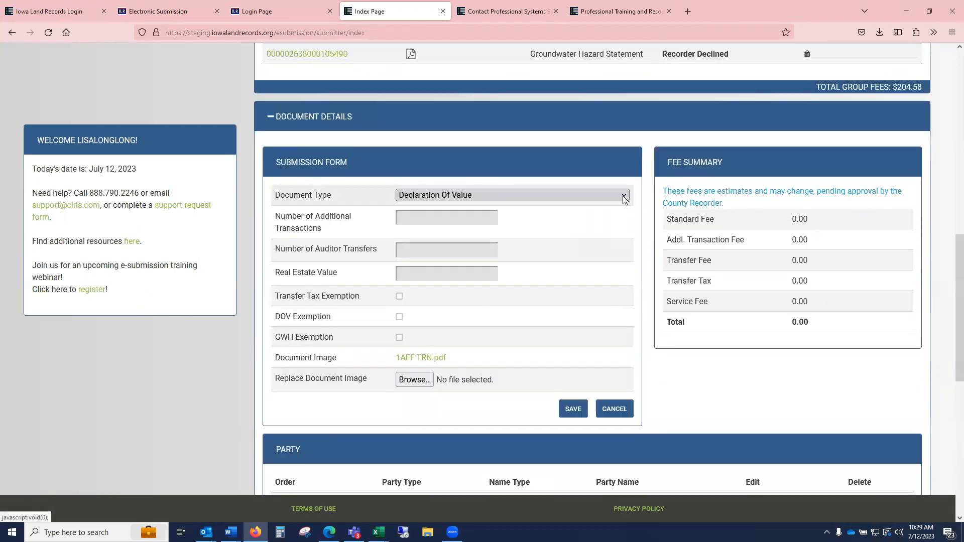
scroll(510, 276, "down", 1)
left_click(409, 327)
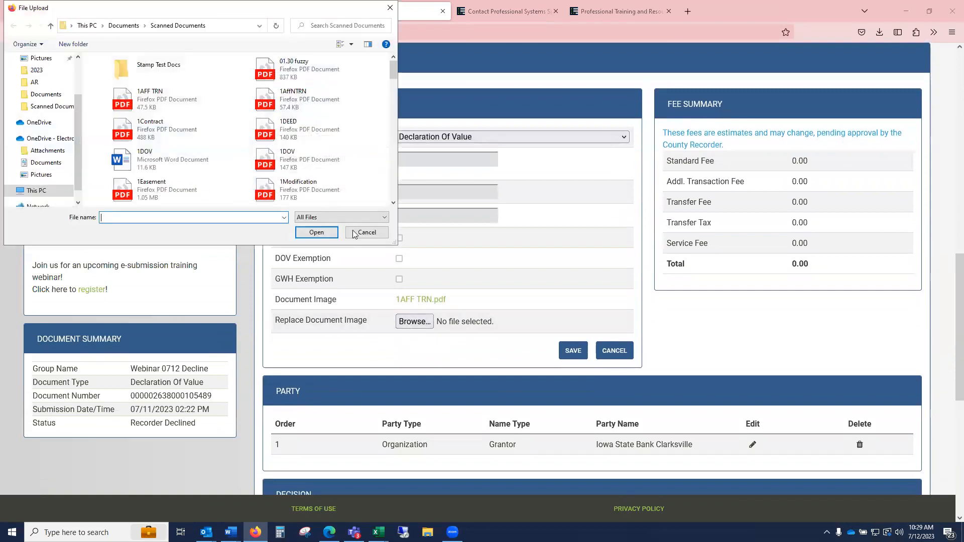
left_click(298, 185)
left_click(315, 231)
left_click(572, 350)
scroll(753, 286, "up", 6)
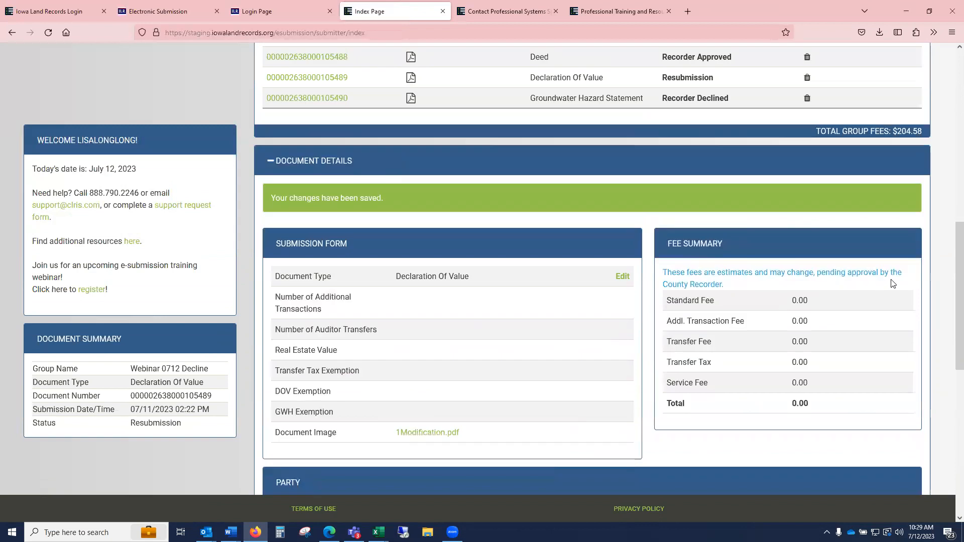
scroll(808, 261, "up", 3)
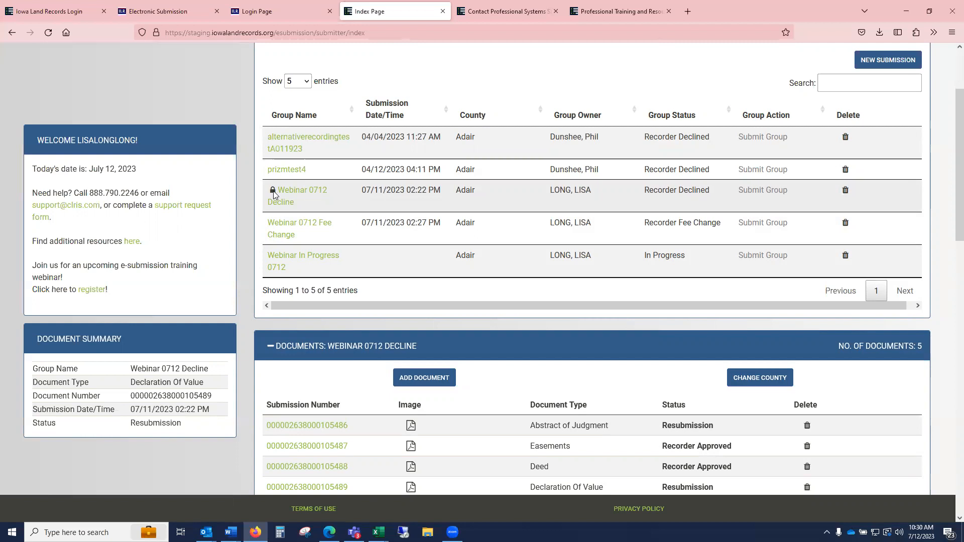
scroll(274, 195, "up", 1)
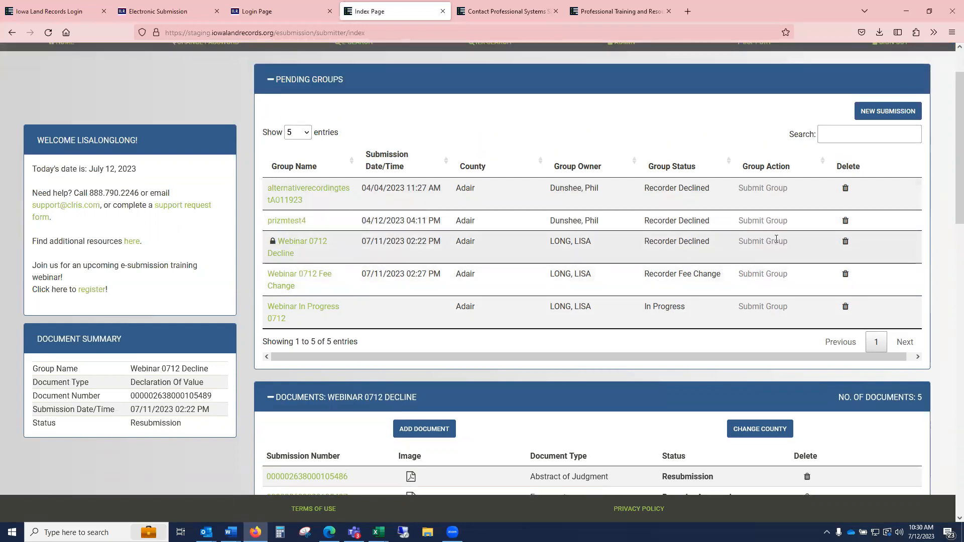
scroll(773, 246, "down", 5)
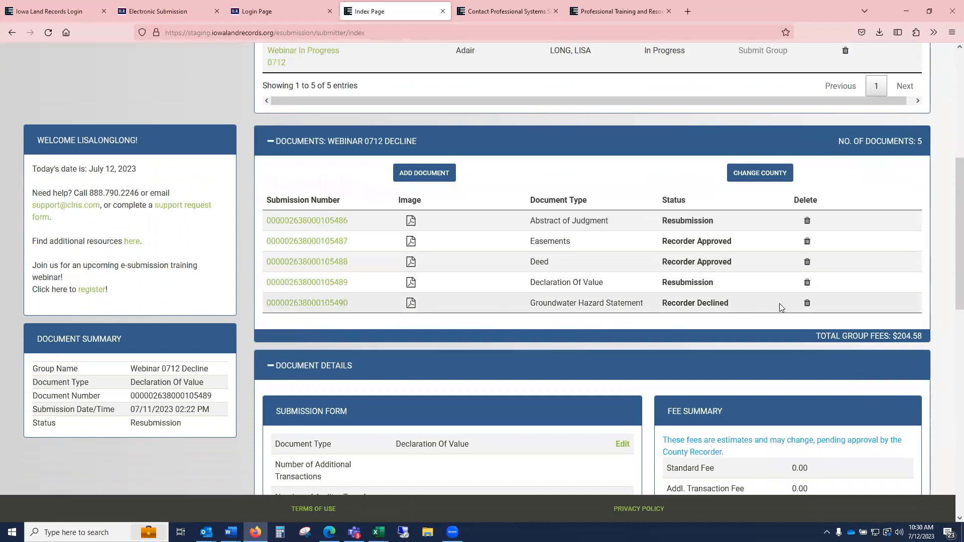
left_click(338, 307)
scroll(374, 304, "down", 6)
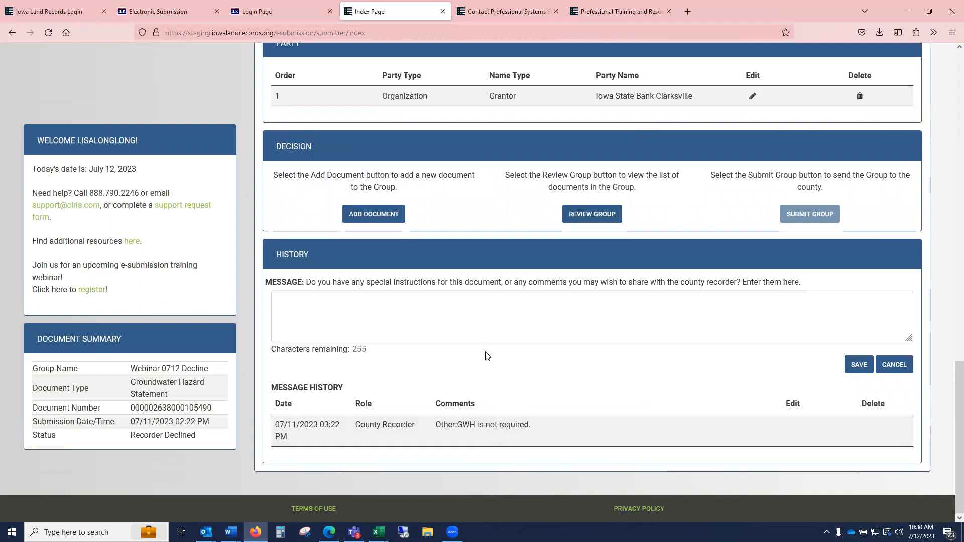
scroll(512, 332, "up", 12)
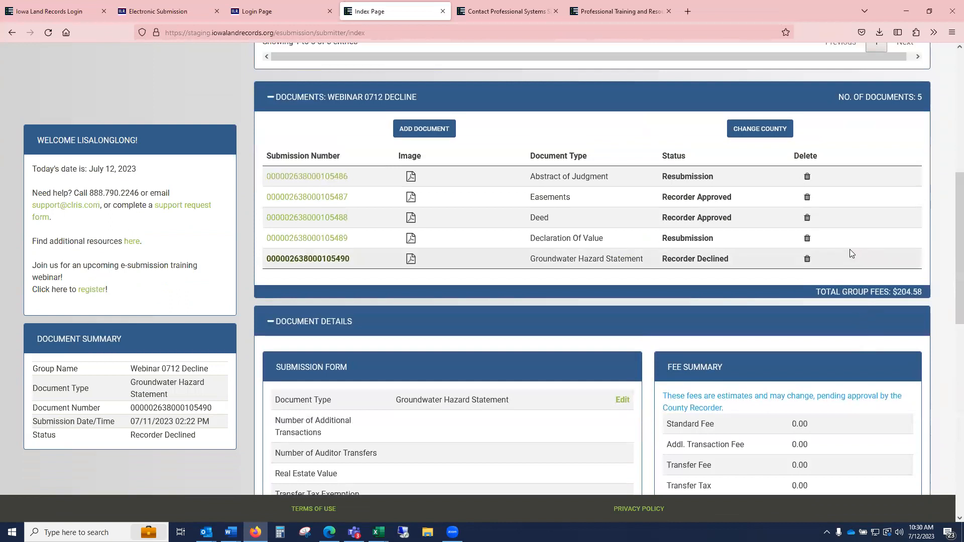
- Delete the Groundwater Hazard Statement submission, confirming with OK
left_click(807, 259)
left_click(546, 147)
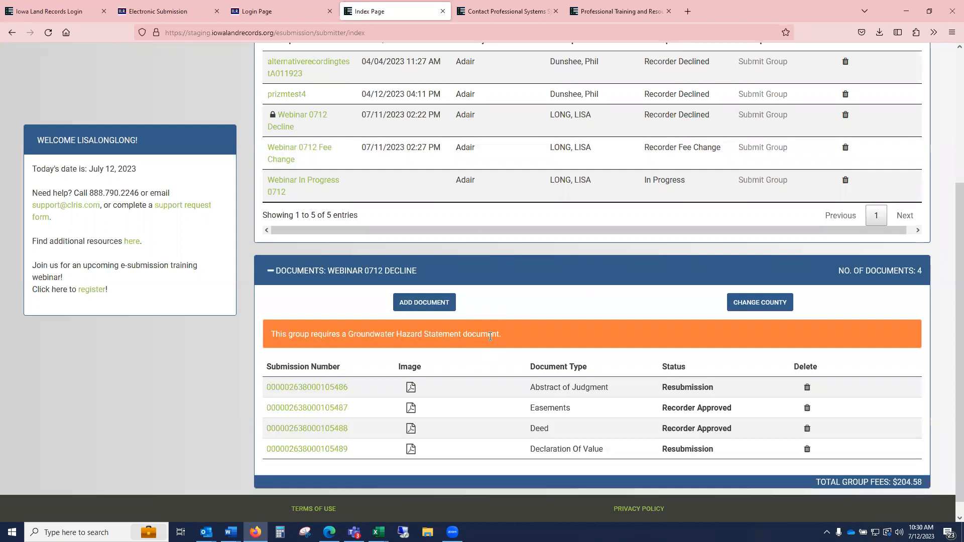
scroll(516, 329, "down", 1)
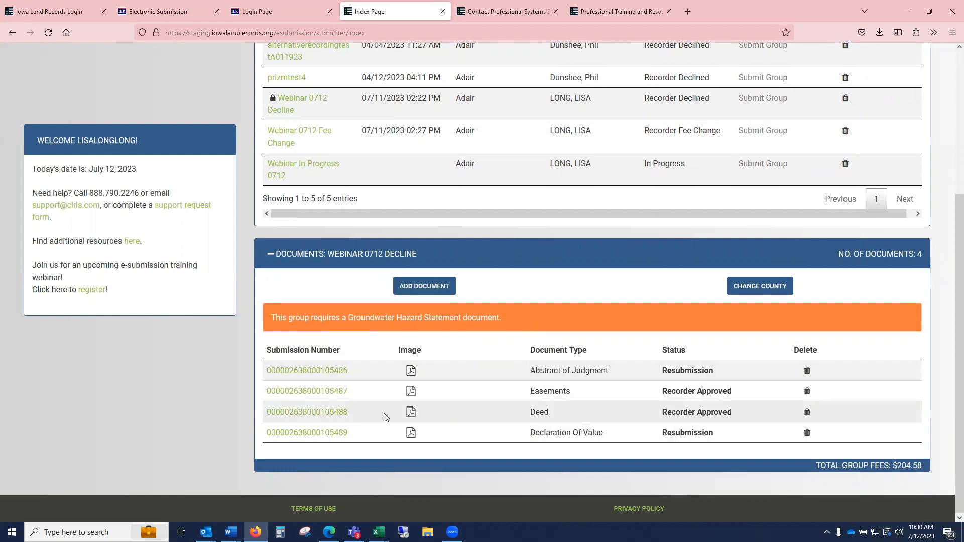
- Tick GWH Exemption on the Deed submission and save it
left_click(342, 411)
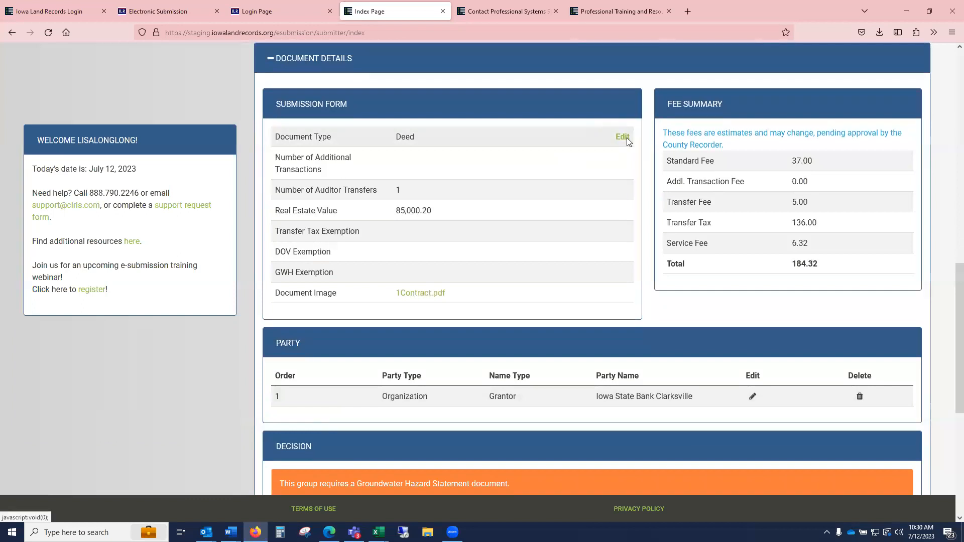
left_click(624, 137)
left_click(399, 280)
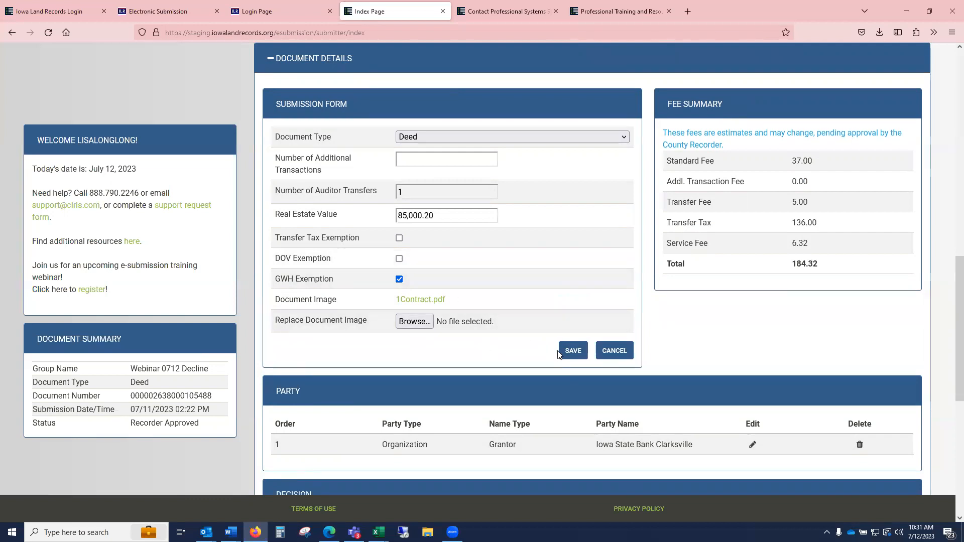
left_click(572, 351)
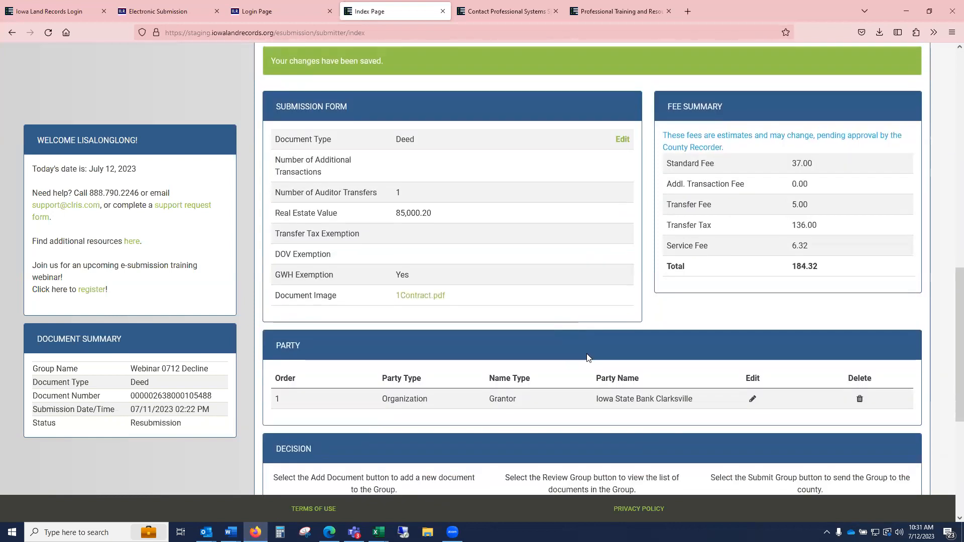
scroll(846, 240, "up", 4)
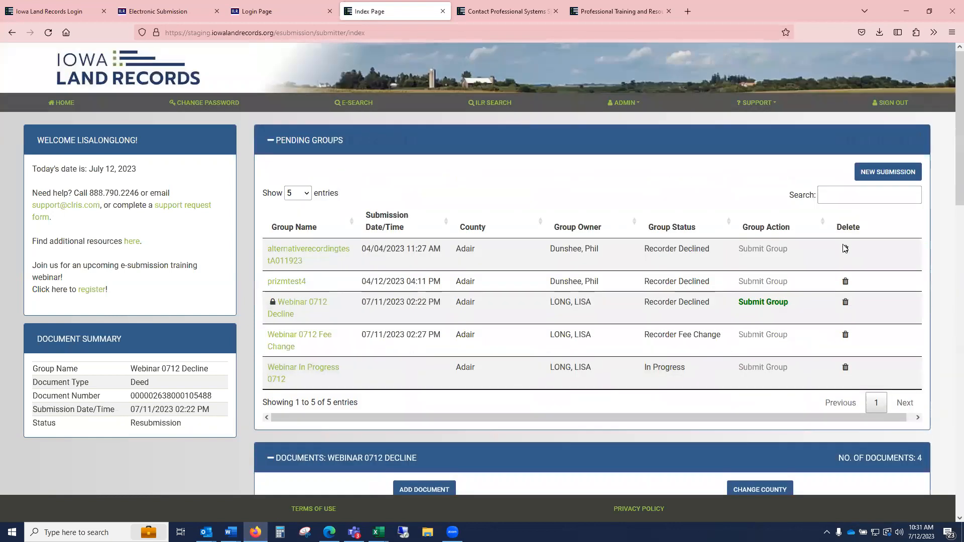
- Submit the Webinar 0712 Decline group to the county
left_click(777, 303)
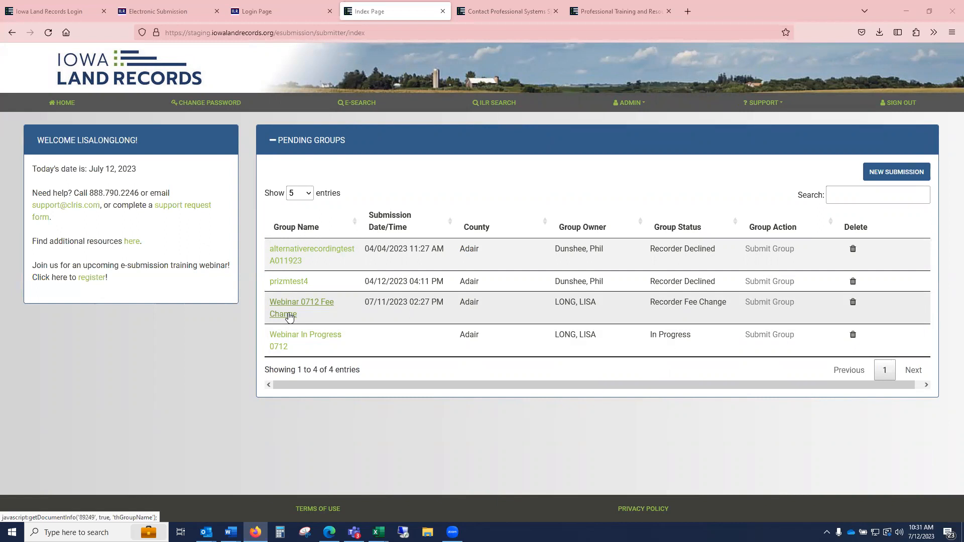
- Open the Webinar 0712 Fee Change group and read the Assignment's fee note ($24.39)
left_click(290, 315)
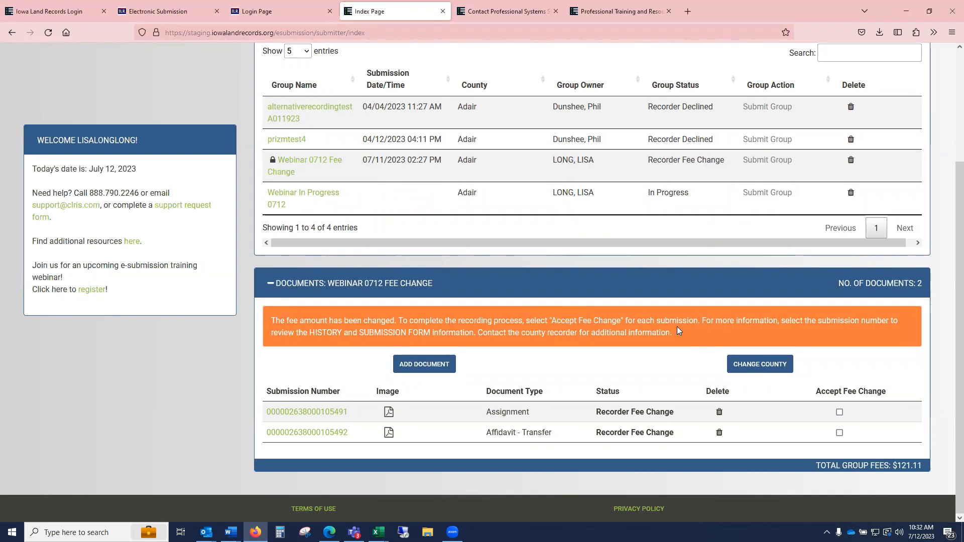
left_click(839, 412)
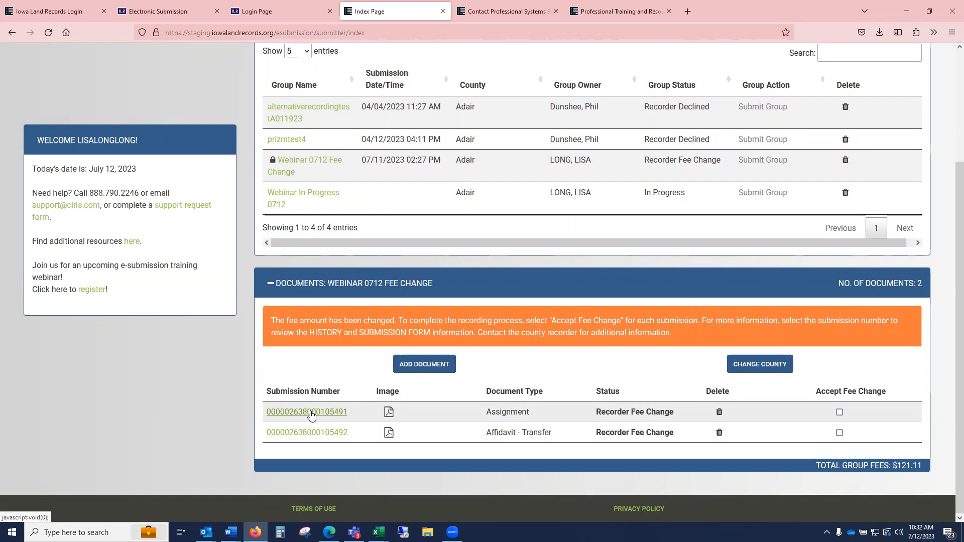
left_click(311, 413)
scroll(319, 407, "down", 5)
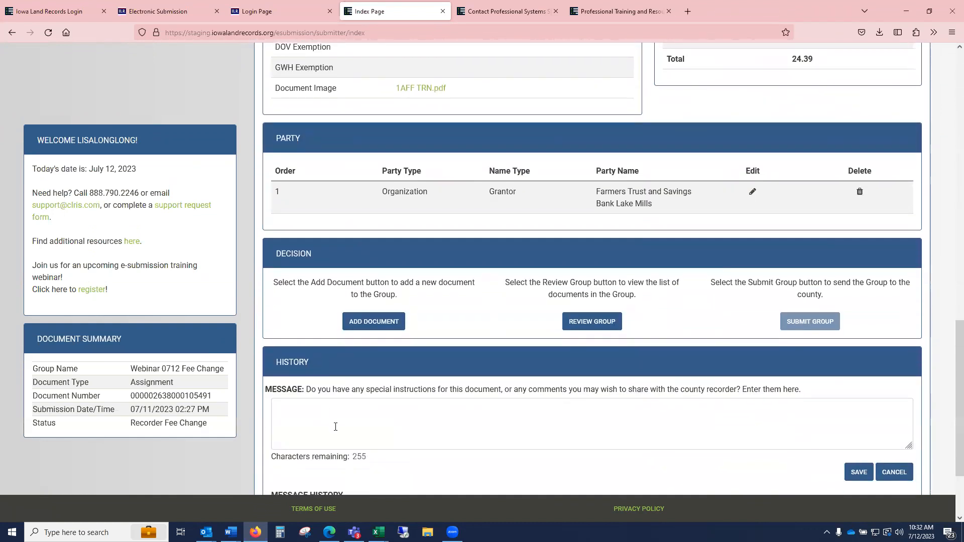
scroll(334, 427, "down", 2)
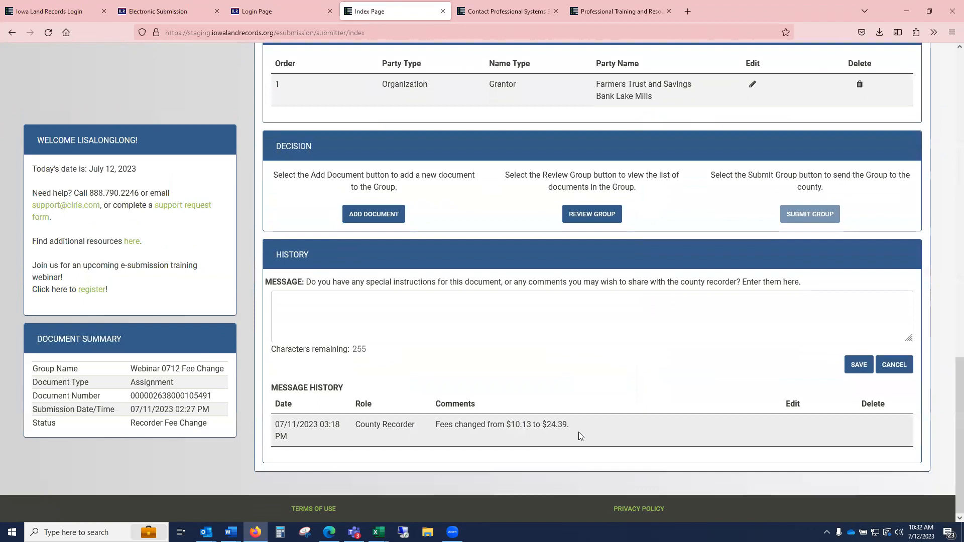
scroll(585, 430, "up", 8)
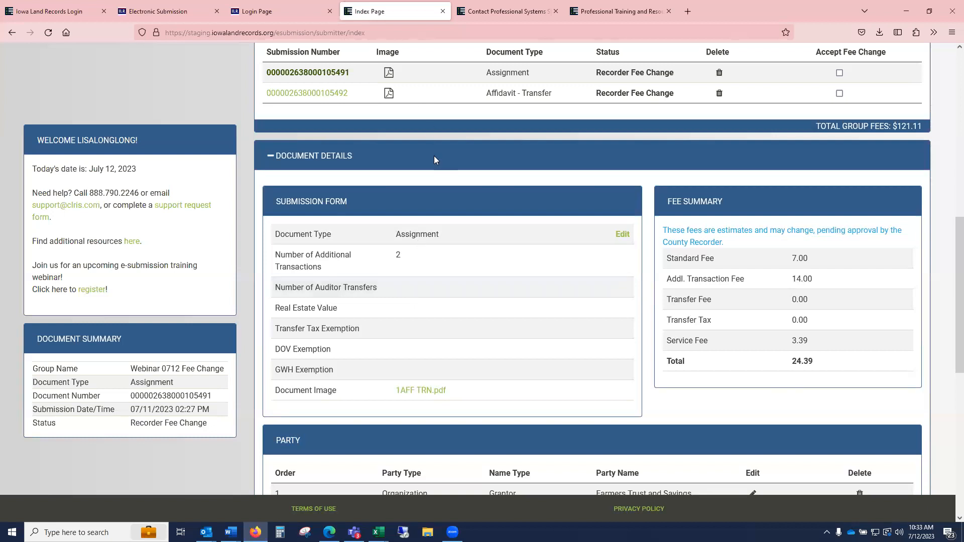
scroll(534, 327, "down", 8)
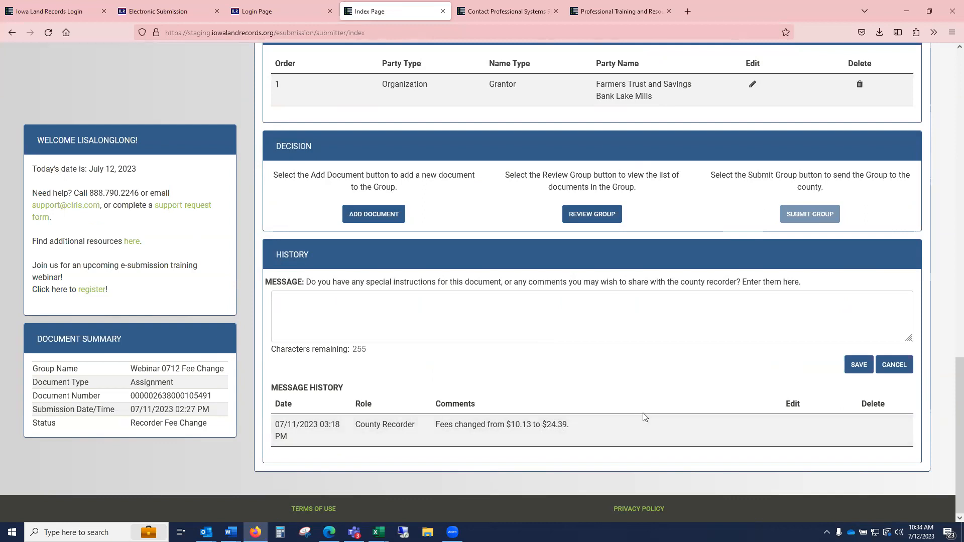
scroll(648, 412, "up", 3)
scroll(650, 412, "up", 5)
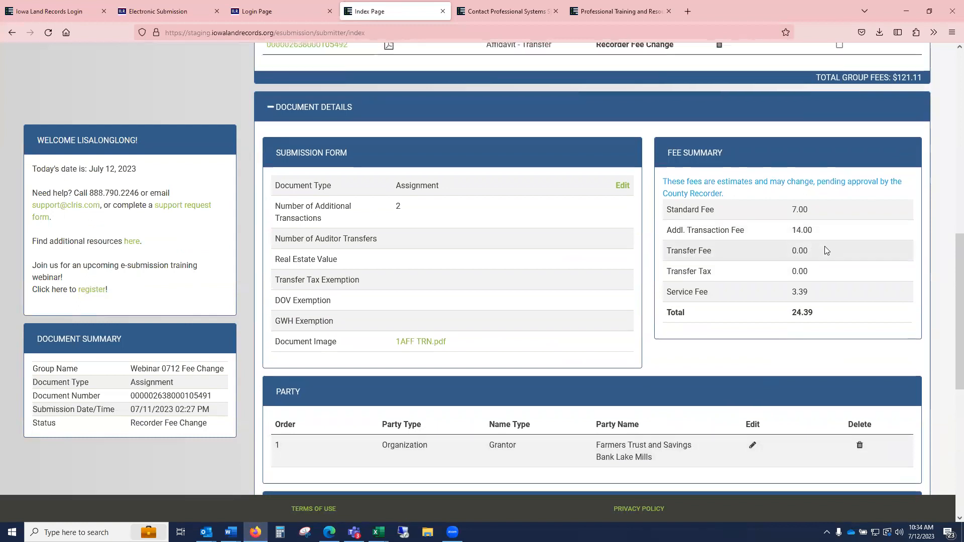
scroll(824, 246, "up", 3)
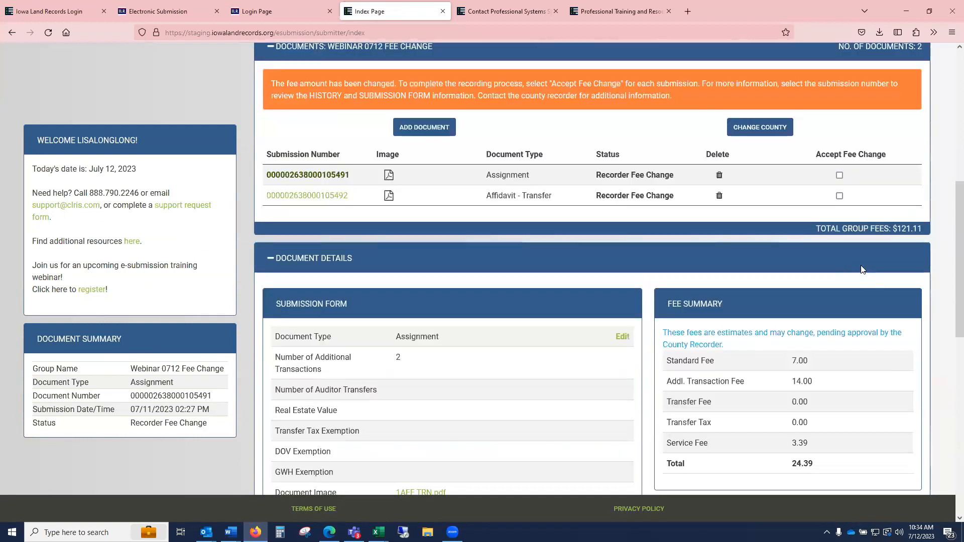
- Accept the Assignment fee change and review the Affidavit - Transfer note ($142.56 to $96.72)
left_click(838, 175)
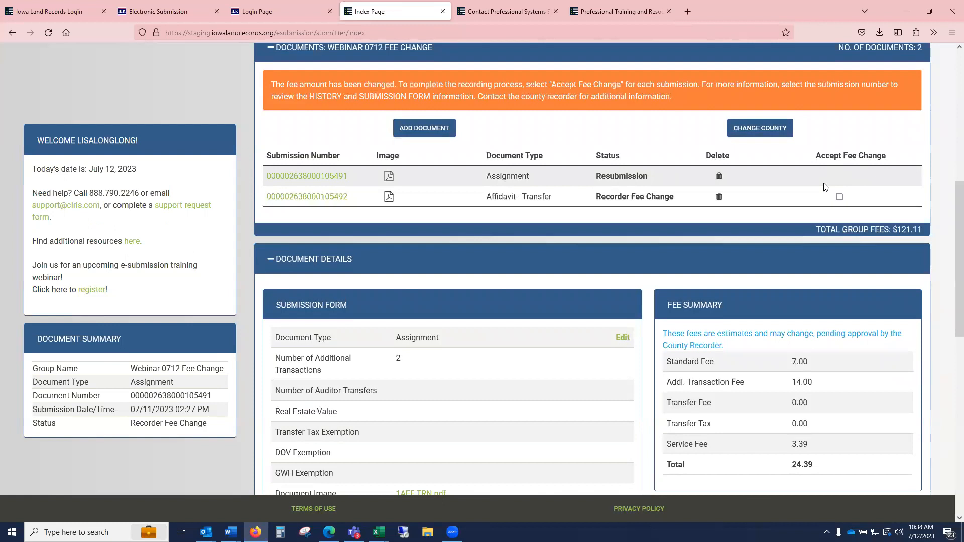
scroll(666, 218, "up", 1)
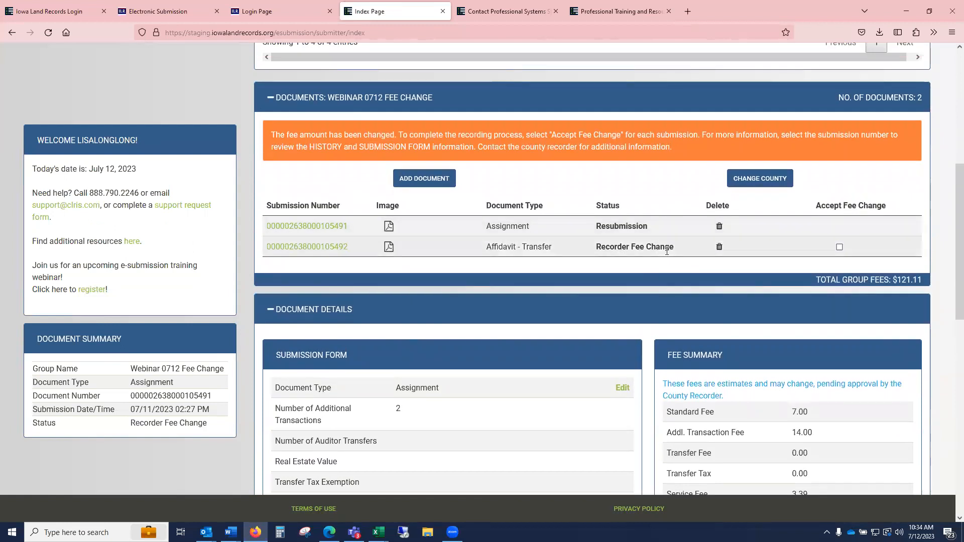
left_click(307, 250)
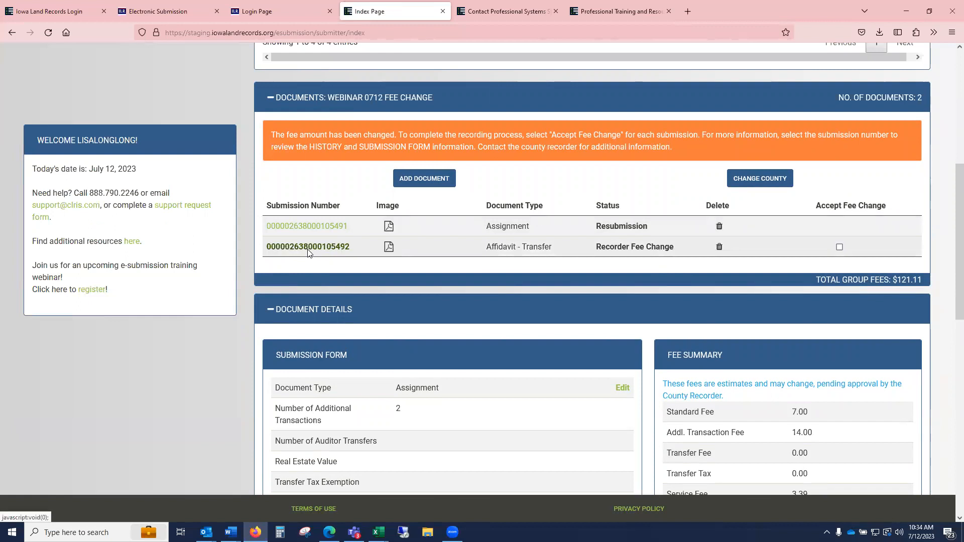
scroll(389, 284, "down", 10)
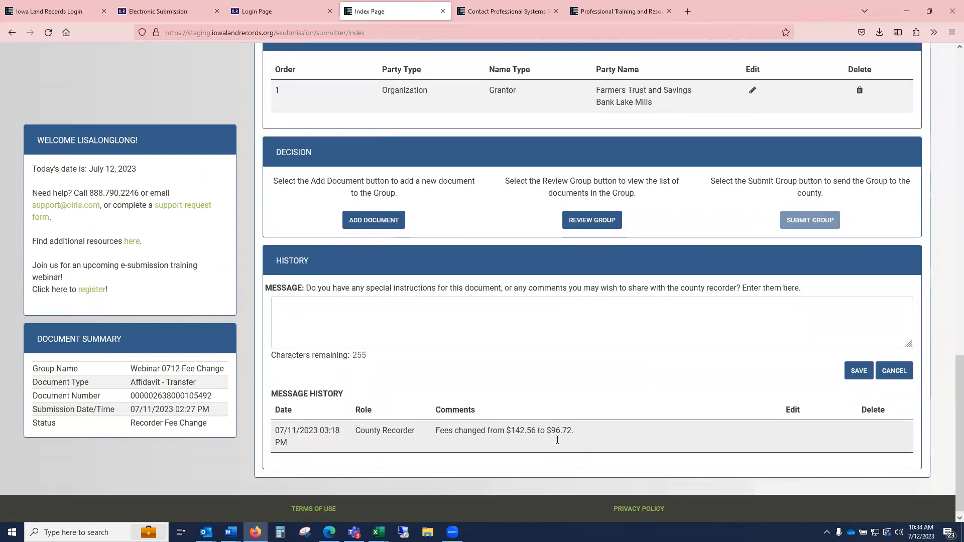
scroll(567, 439, "up", 15)
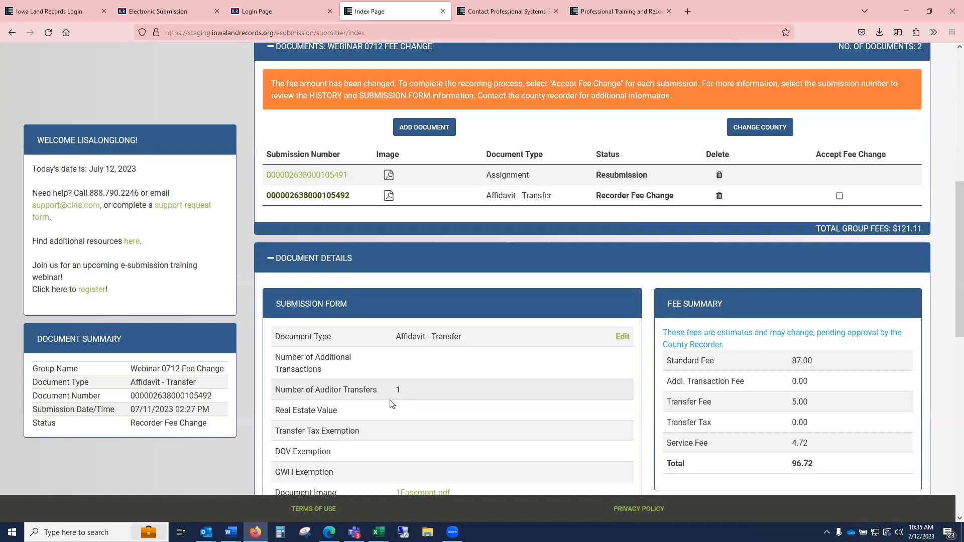
- Accept the Affidavit - Transfer fee change, then submit the Webinar 0712 Fee Change group
left_click(838, 196)
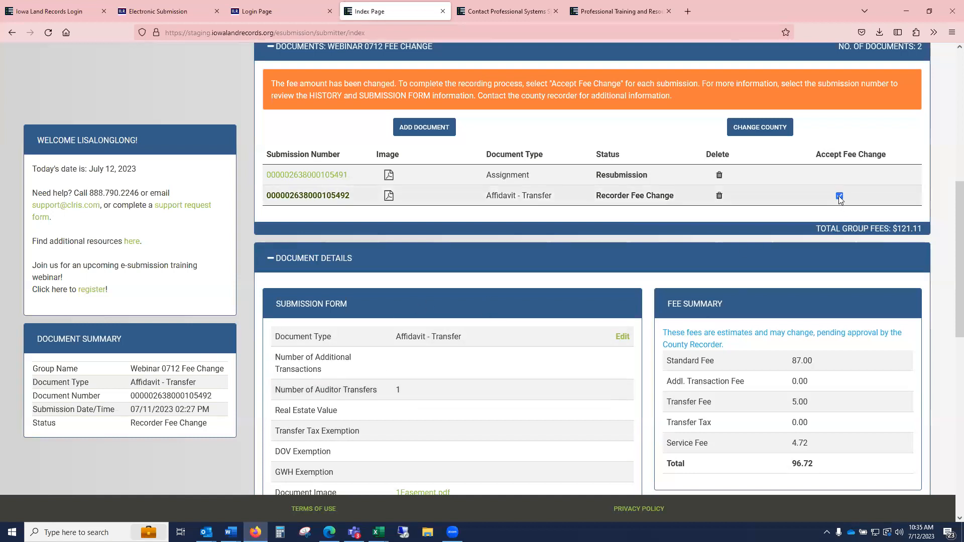
scroll(801, 132, "up", 5)
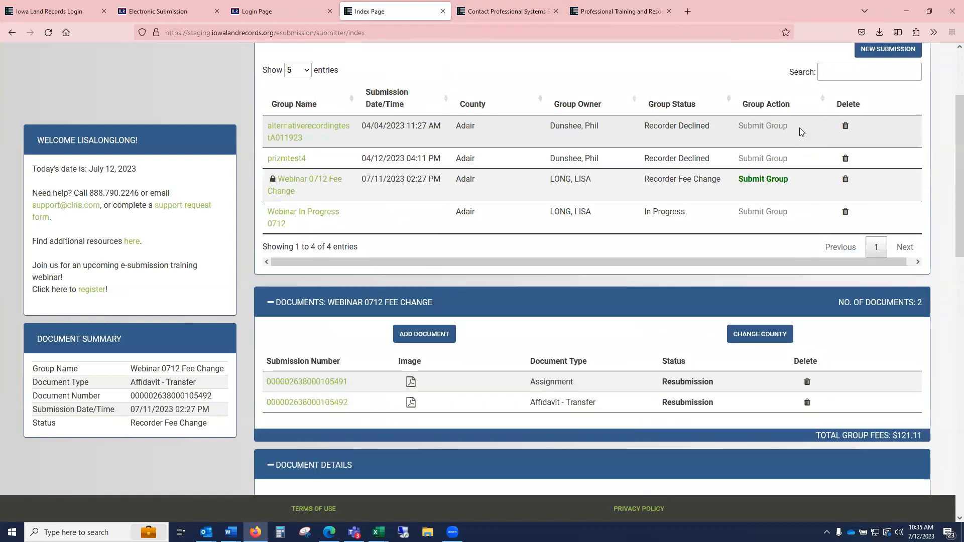
scroll(802, 132, "down", 5)
scroll(801, 132, "up", 5)
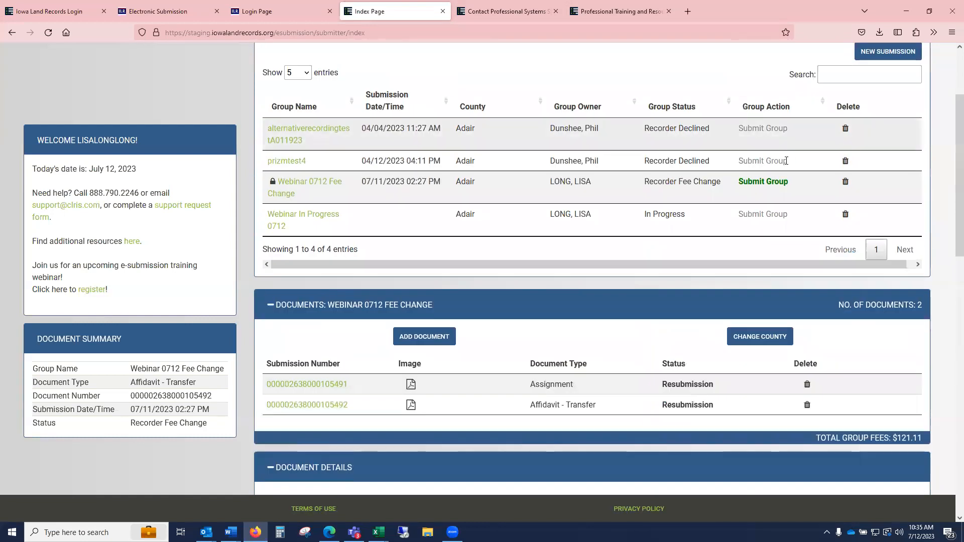
left_click(771, 181)
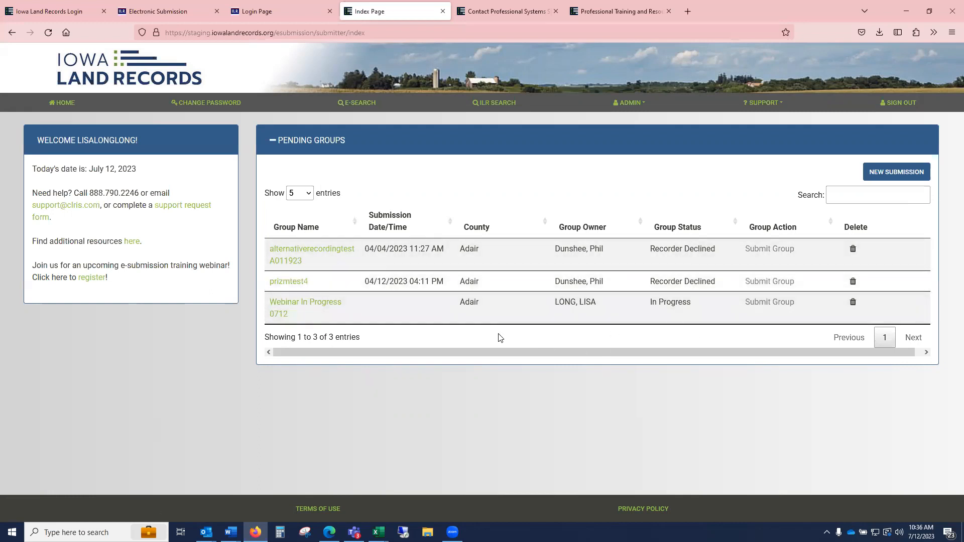
- Add a Satisfaction of Mortgage document with 1AFF TRN.pdf attached to Webinar In Progress 0712
left_click(326, 304)
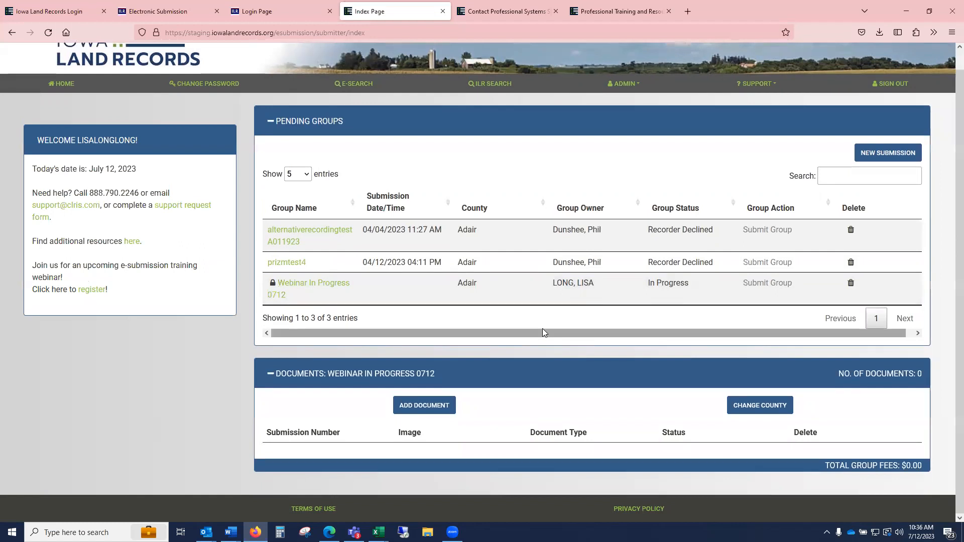
left_click(435, 410)
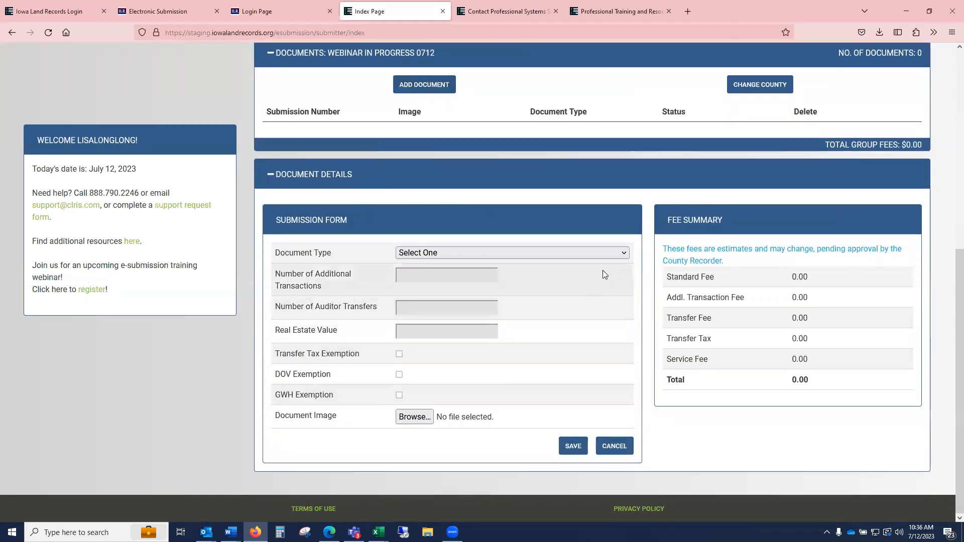
left_click(445, 252)
scroll(461, 431, "down", 10)
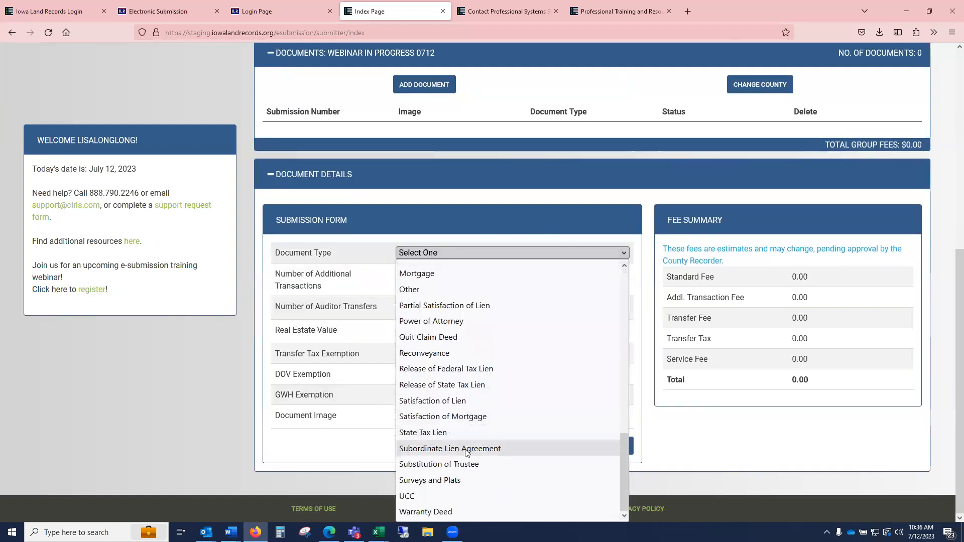
left_click(493, 418)
left_click(423, 420)
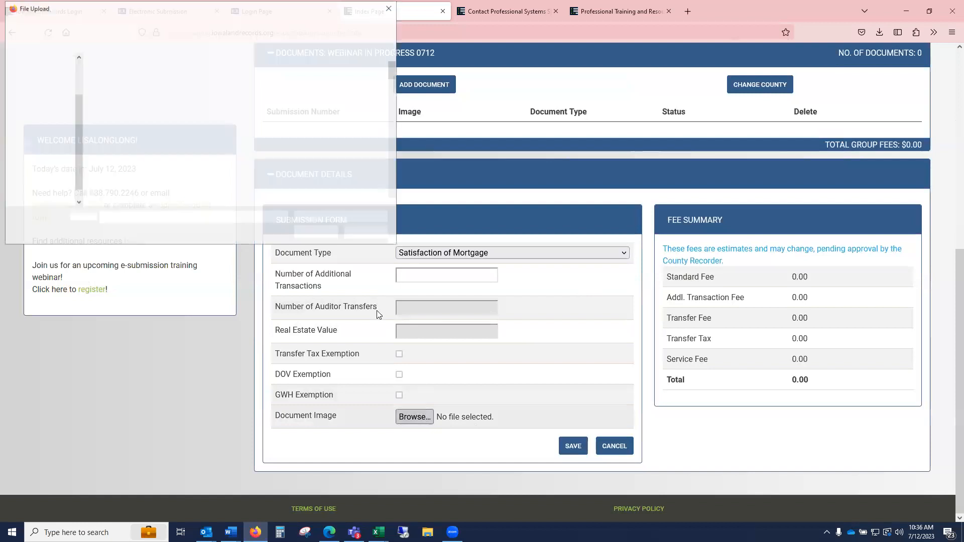
left_click(182, 103)
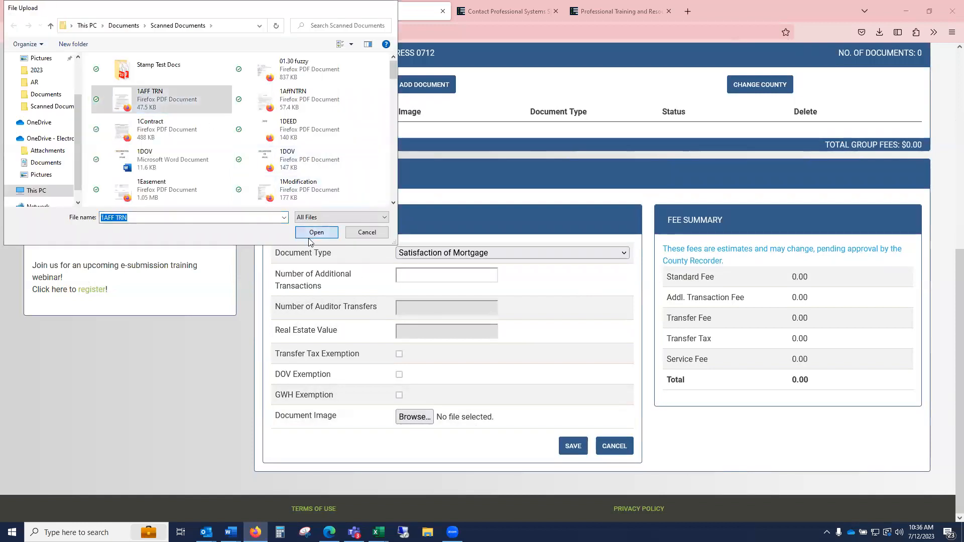
left_click(309, 235)
left_click(563, 445)
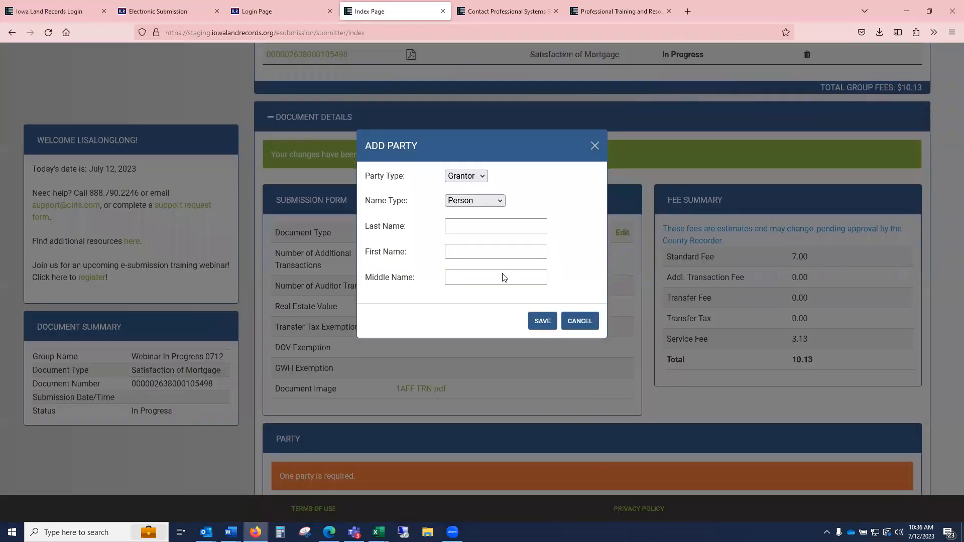
- Start a Grantee party and enter the party's last and first names
left_click(473, 176)
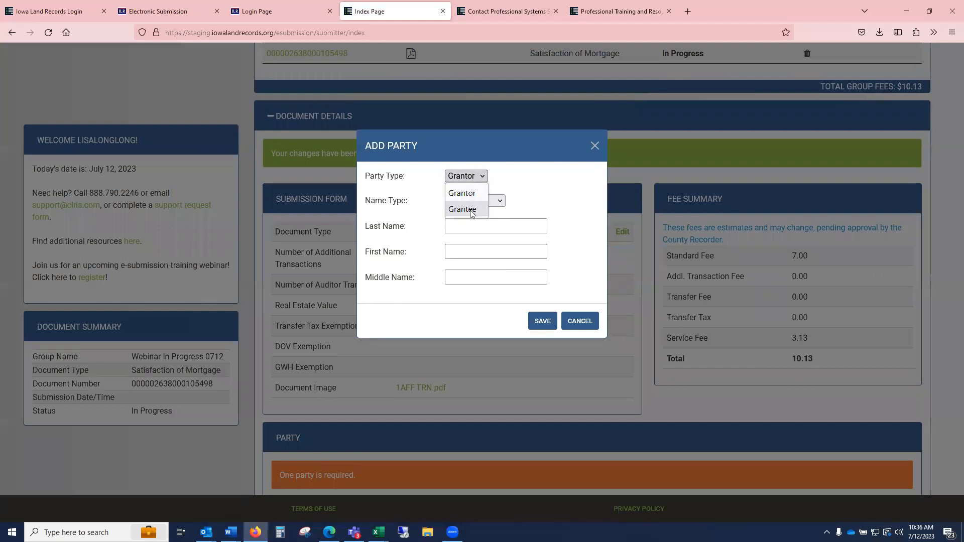
left_click(472, 211)
left_click(448, 227)
type("long")
key("Tab")
type("long")
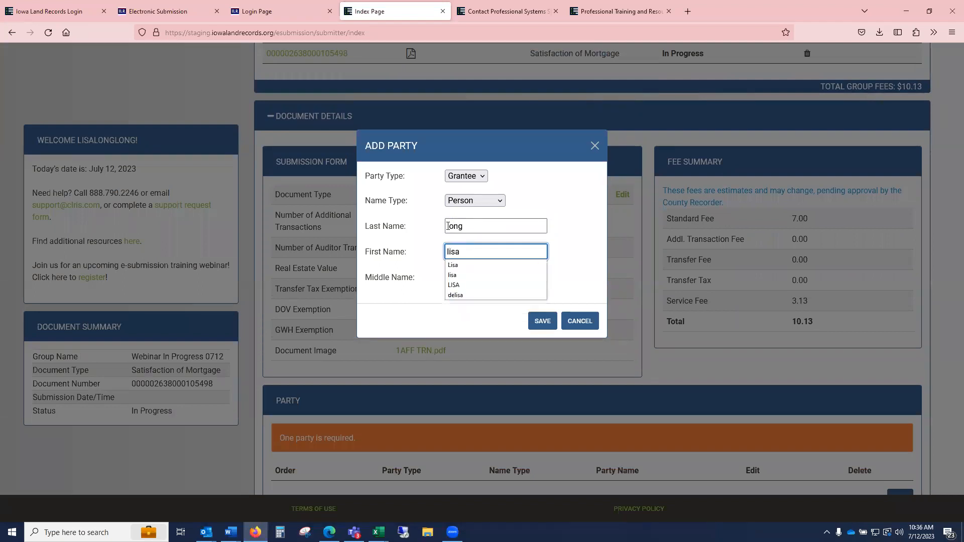
- Save the grantee party on the Satisfaction of Mortgage document
left_click(547, 320)
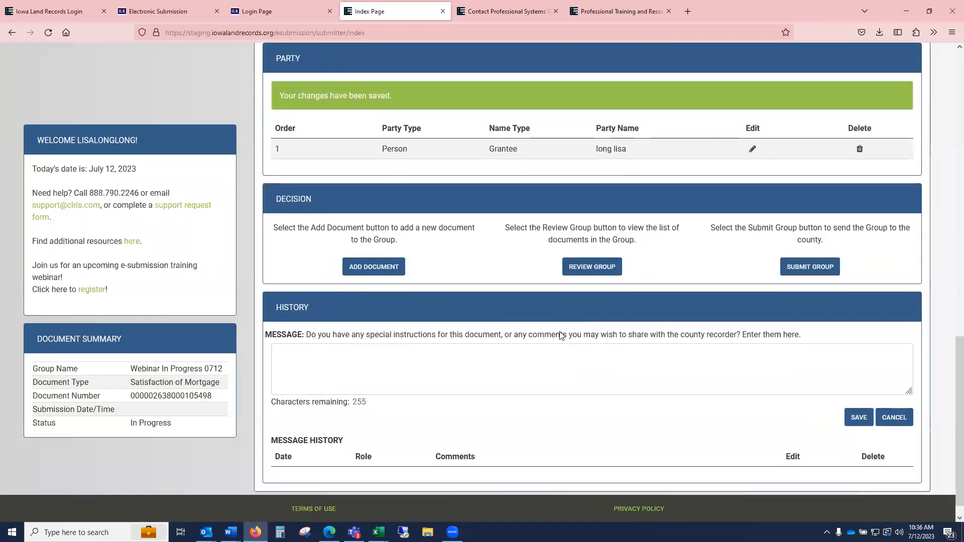
scroll(631, 349, "up", 4)
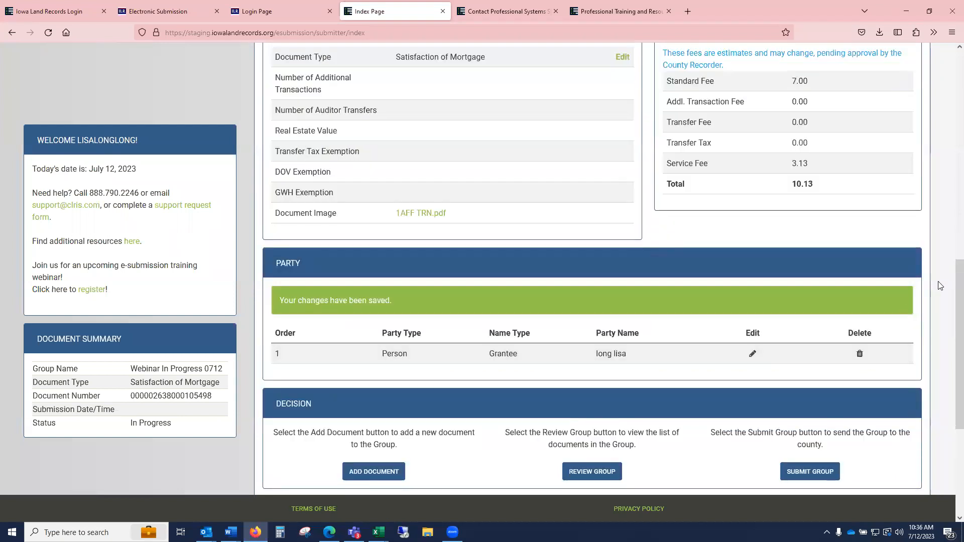
scroll(581, 307, "up", 8)
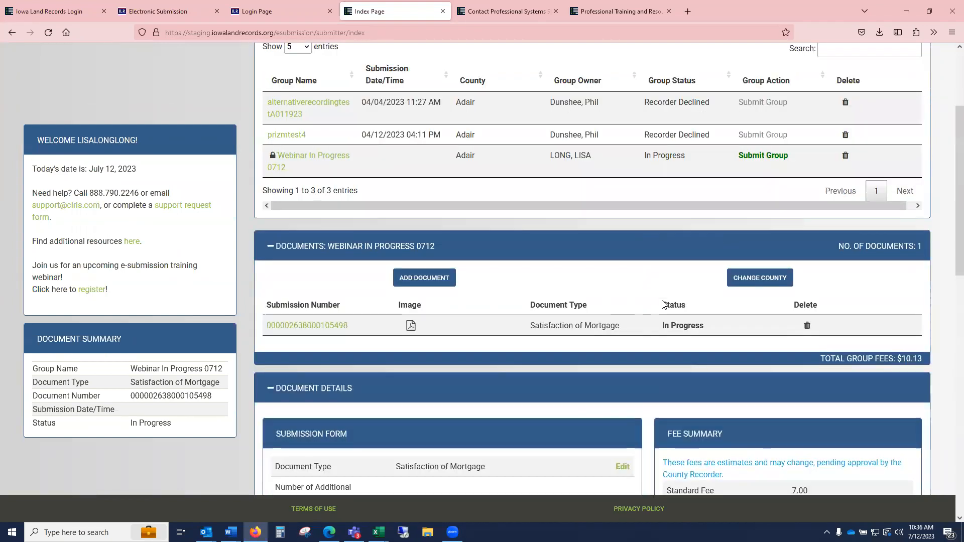
- Change the Webinar In Progress 0712 group's county to Boone and submit the group
left_click(755, 280)
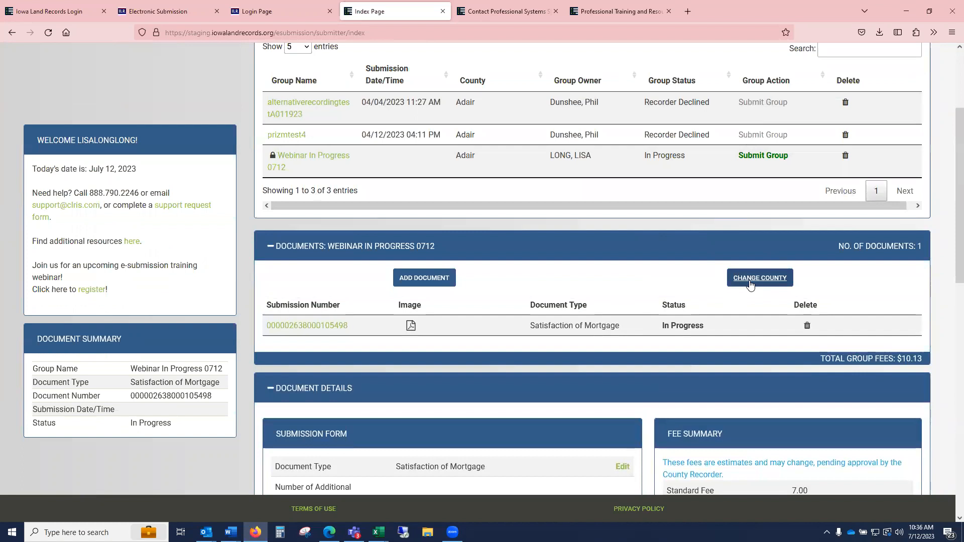
left_click(768, 286)
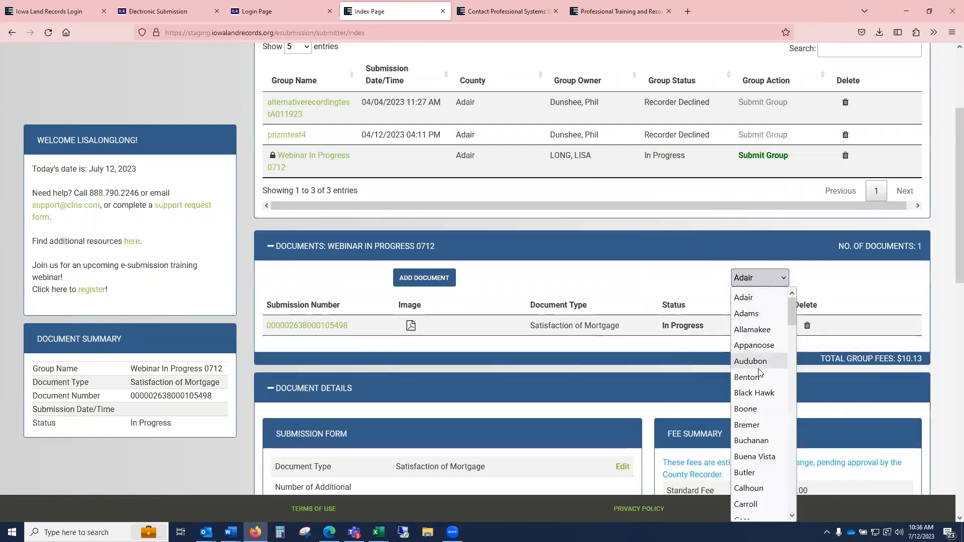
left_click(758, 413)
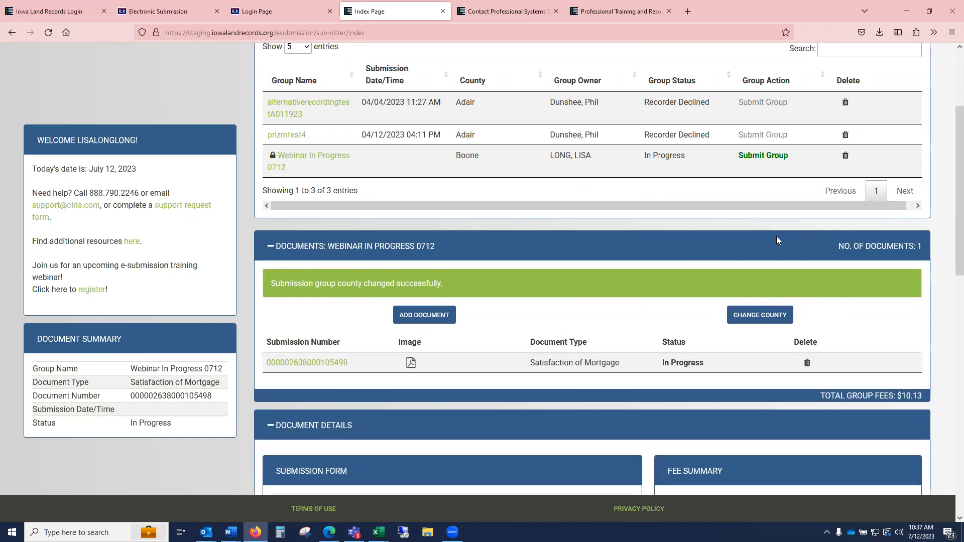
left_click(763, 155)
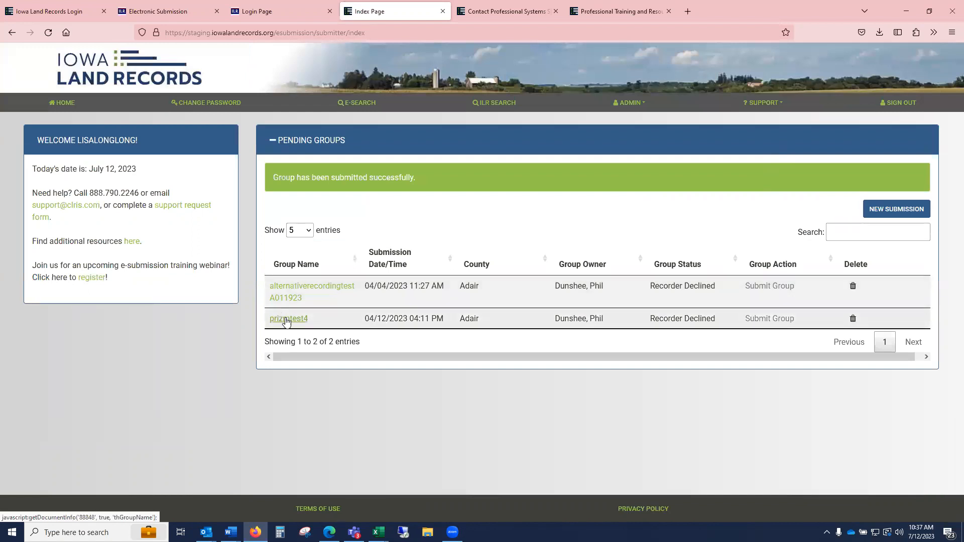
- Delete the prizmtest4 group and then the last pending group, confirming each deletion
left_click(853, 318)
left_click(546, 147)
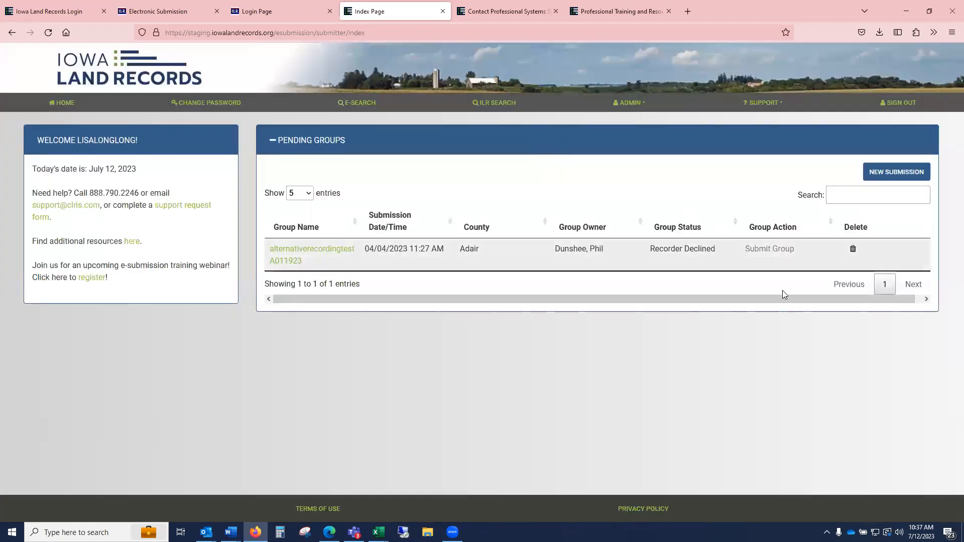
left_click(853, 250)
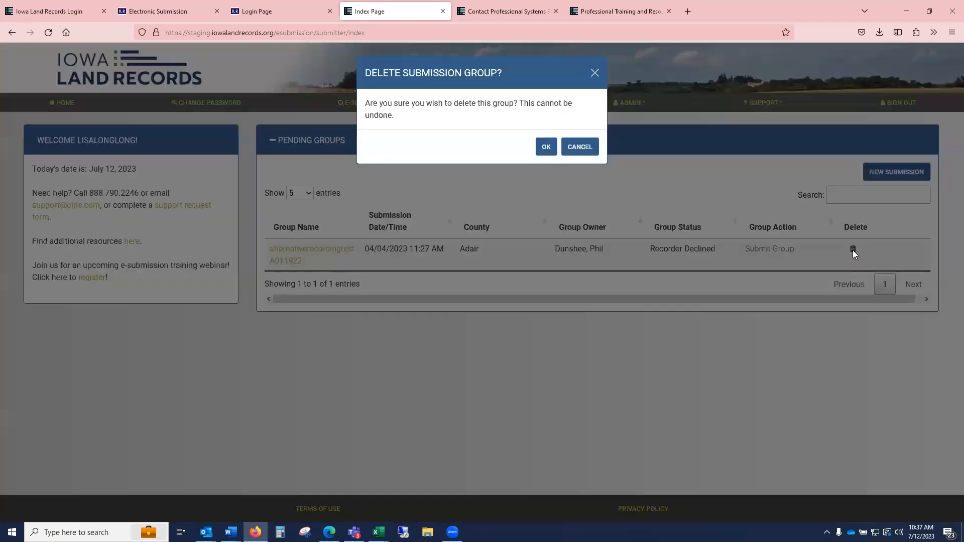
left_click(546, 146)
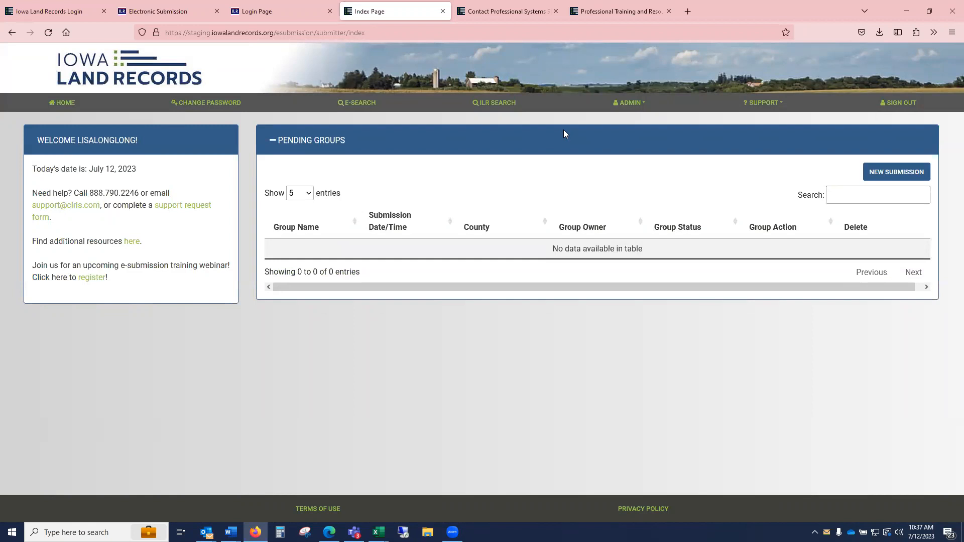
- Save a new submission with county Adair and group name 'Webinar 0712@1'
left_click(896, 172)
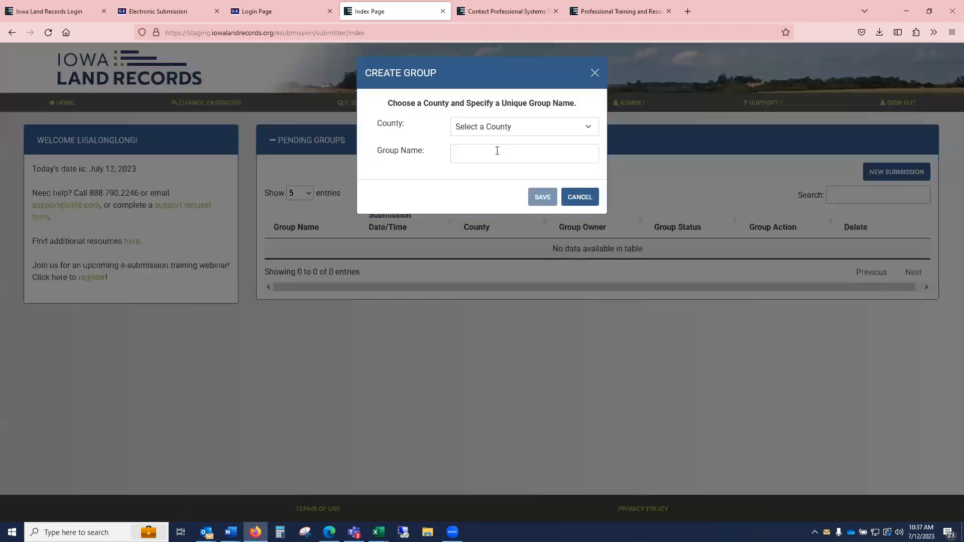
left_click(486, 128)
left_click(486, 164)
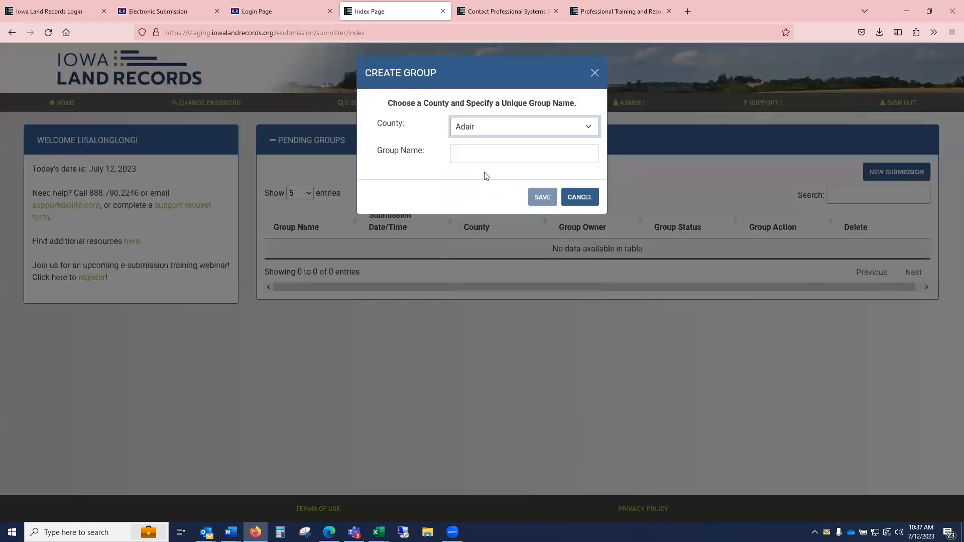
left_click(479, 155)
type("Webinar")
key("BackSpace")
key("BackSpace")
type("nar")
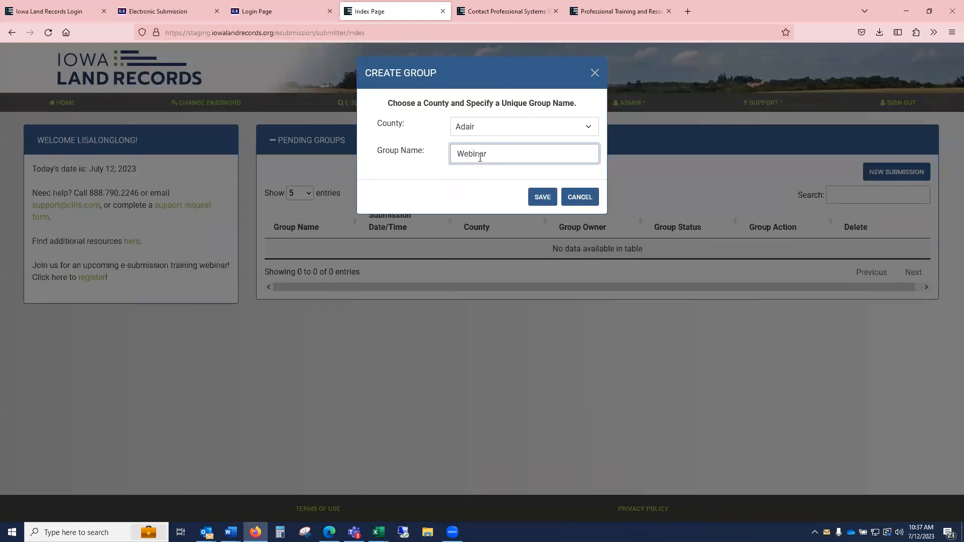
type(" 0712@1")
left_click(541, 203)
scroll(542, 209, "down", 1)
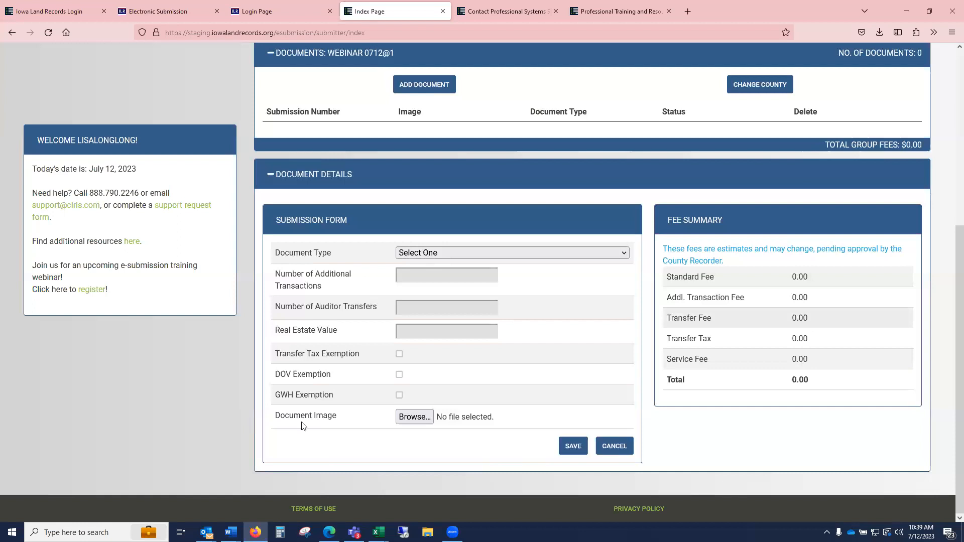
scroll(486, 103, "up", 5)
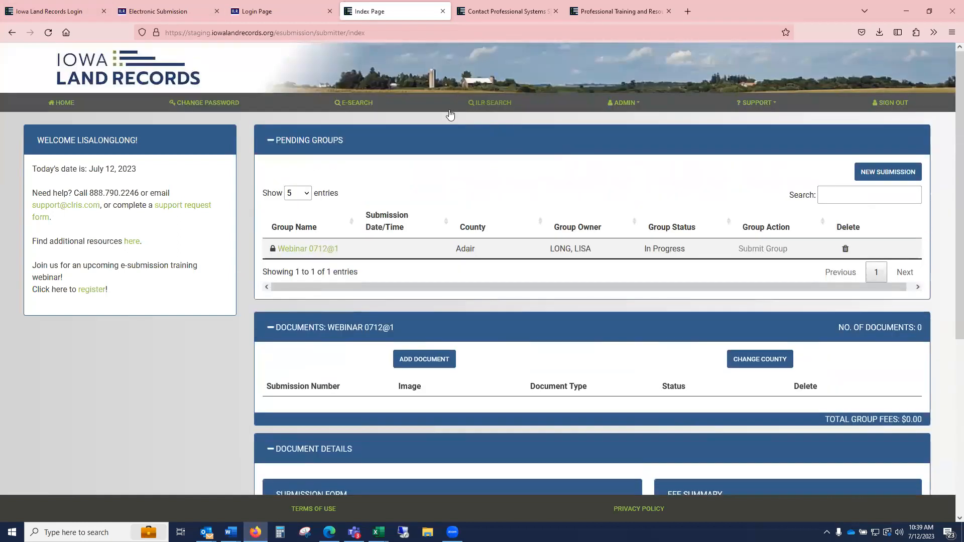
- Open the Settlement Report under Admin > Reports and choose a custom date range
left_click(621, 103)
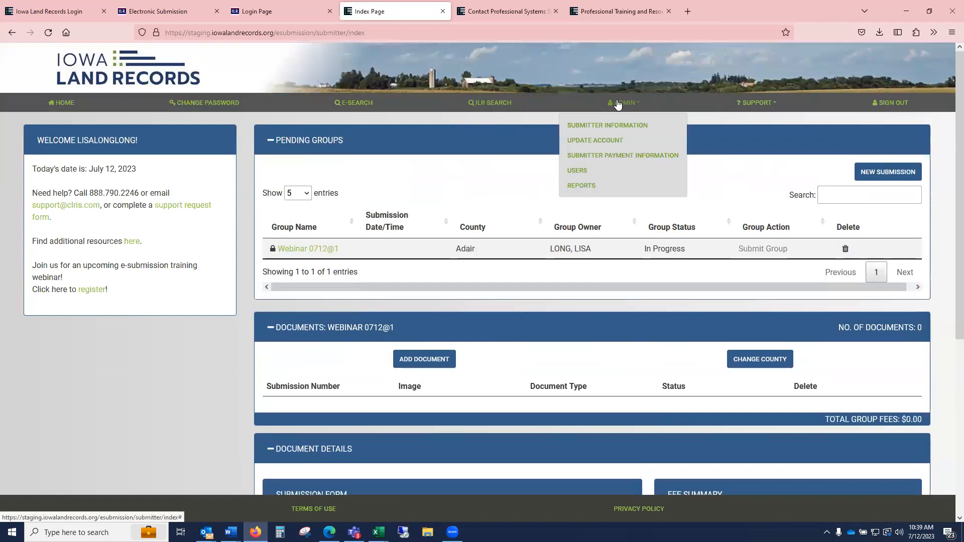
left_click(587, 186)
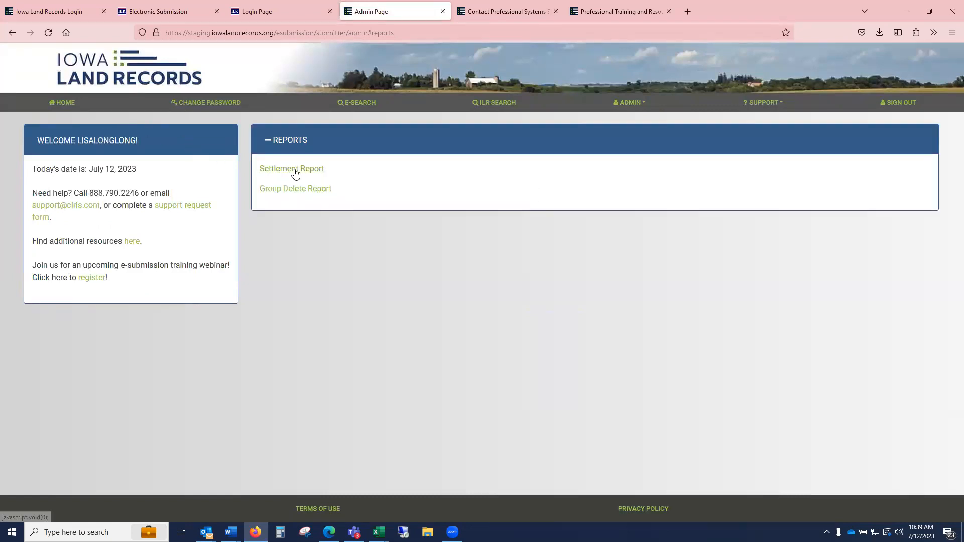
left_click(318, 170)
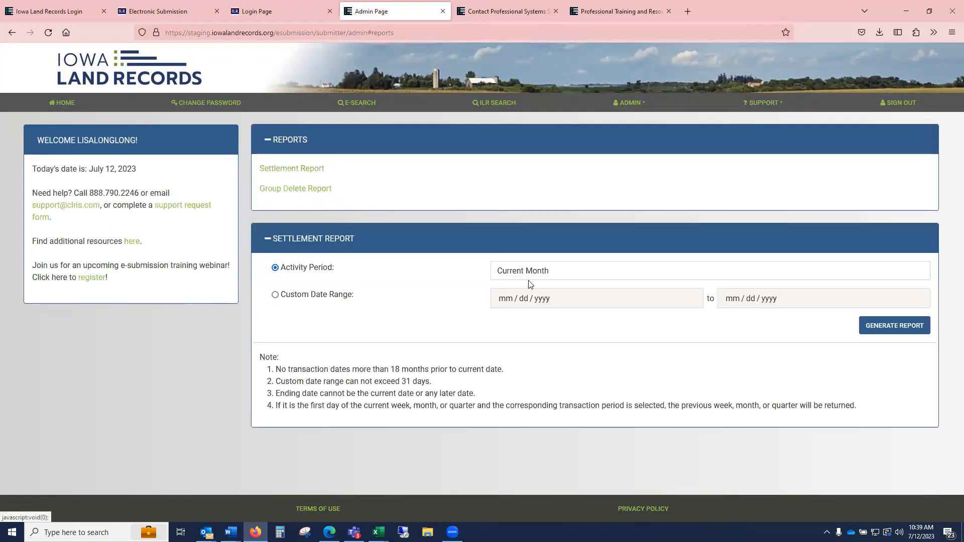
left_click(275, 296)
- Enter 06/30/2023 as both start and end date and generate the report
left_click(504, 299)
type("06 / ")
type("30 / 2023")
key("Tab")
key("Tab")
type("06")
key("Tab")
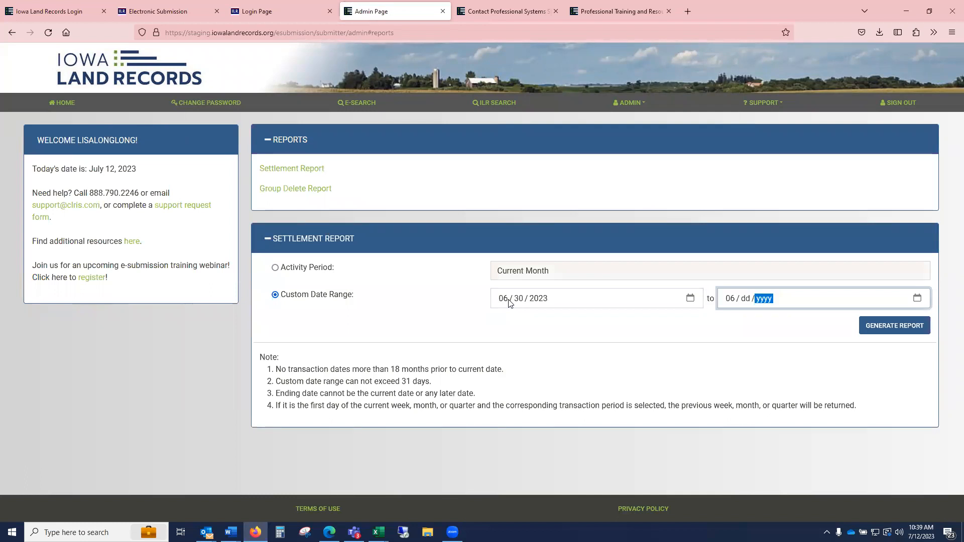
key("shift+Tab")
type("302023")
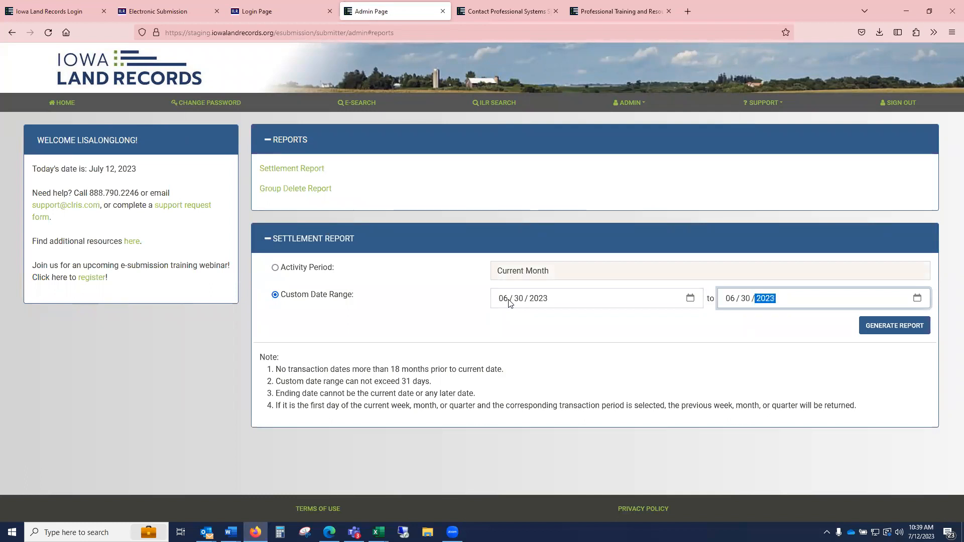
left_click(890, 326)
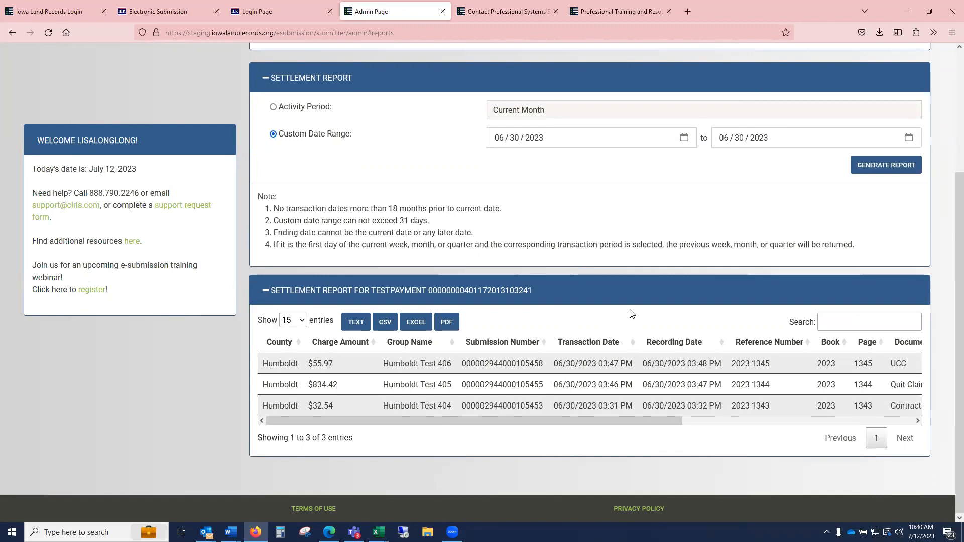
left_click_drag(610, 421, 462, 429)
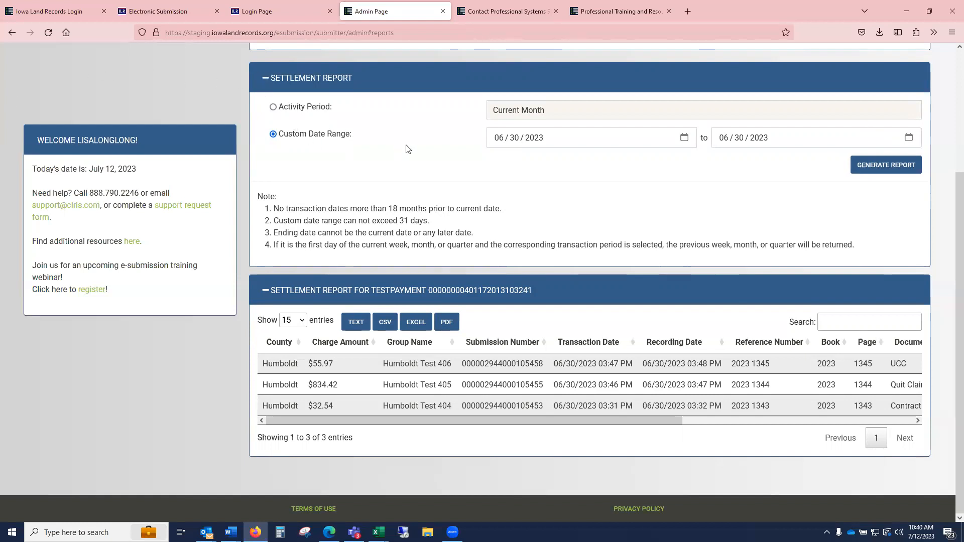
scroll(409, 150, "up", 3)
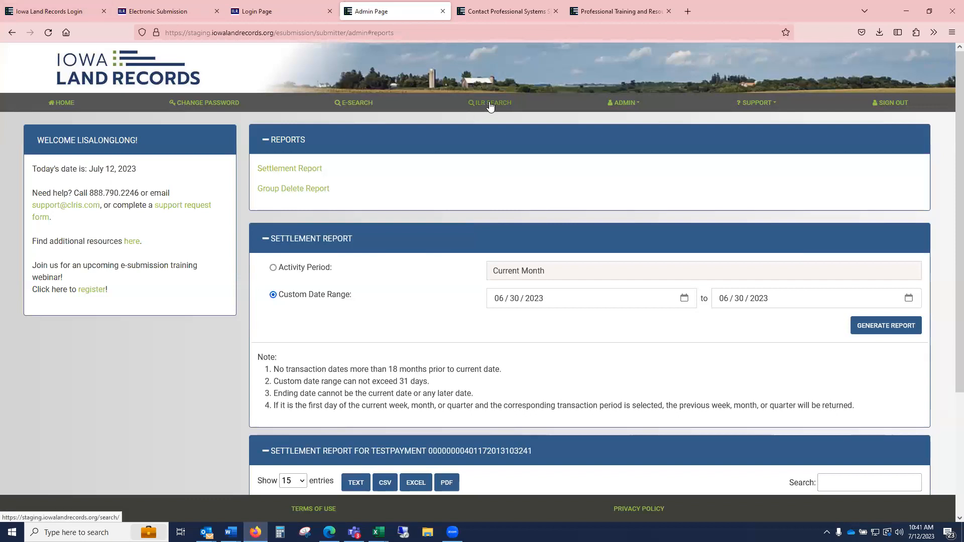
- Log in on the Login tab with the username and the autofilled password
left_click(44, 11)
left_click(152, 199)
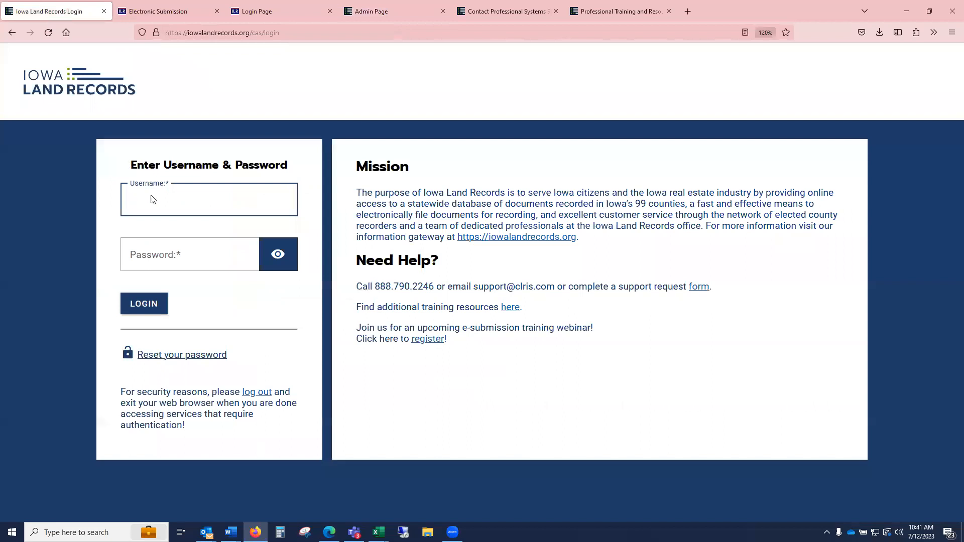
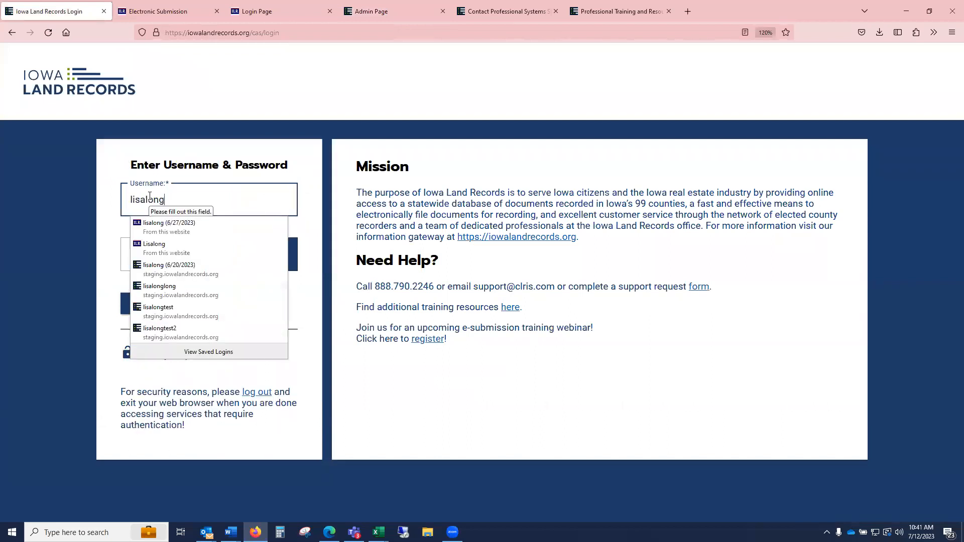
key("Tab")
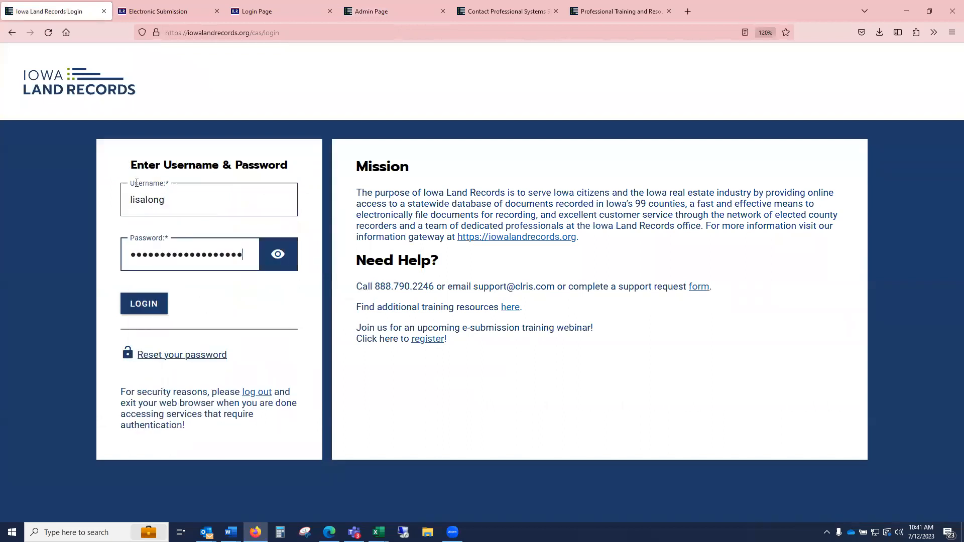
left_click(150, 304)
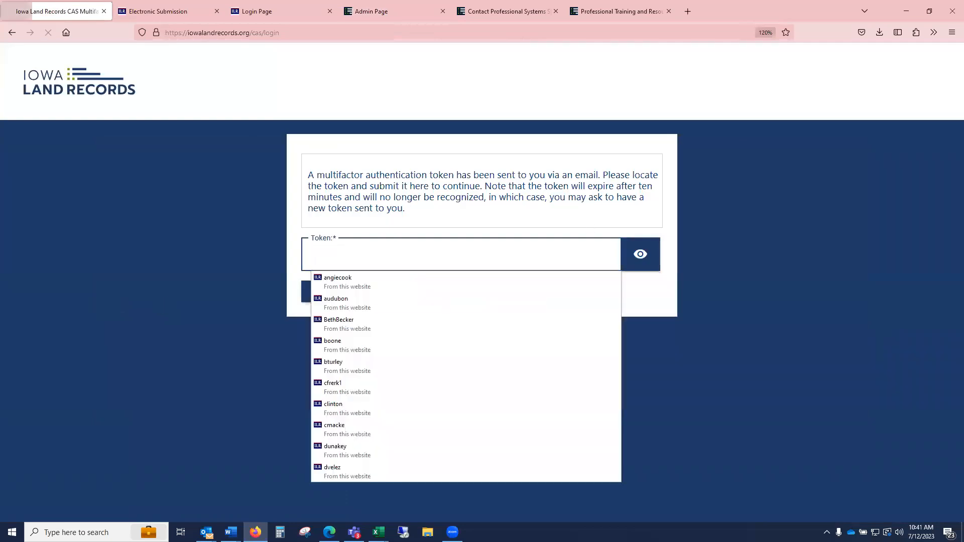
- Read the Iowa Land Records Login Code email in Outlook, then close it
key("alt+Tab")
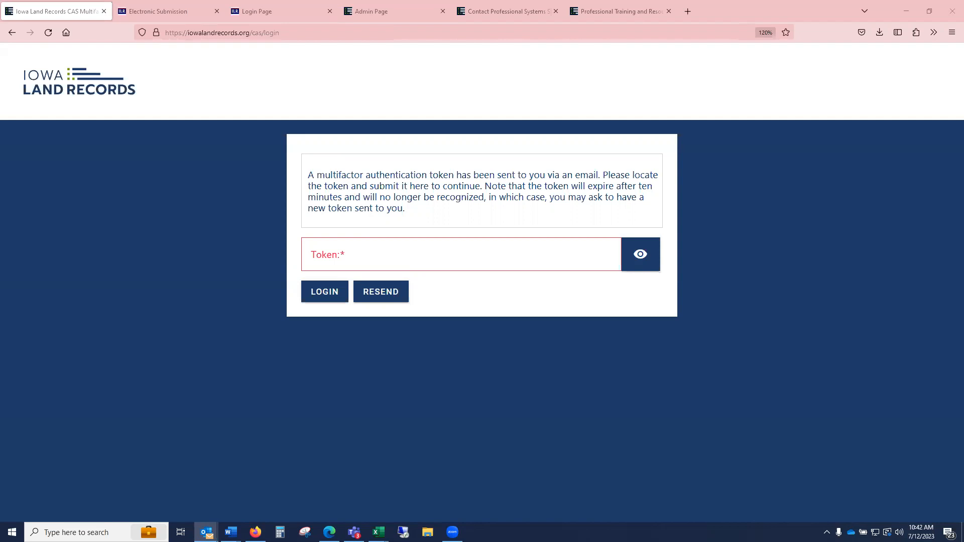
key("alt+Tab")
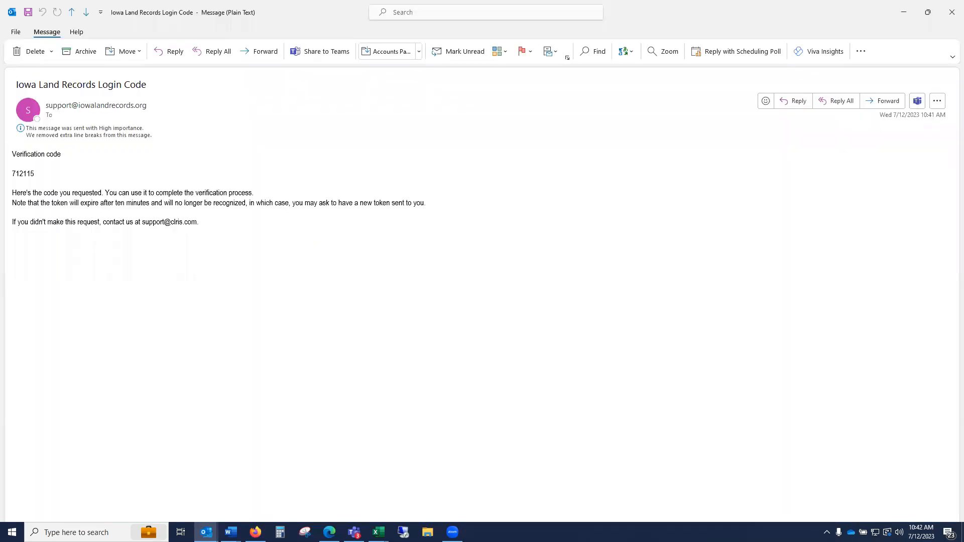
left_click(951, 11)
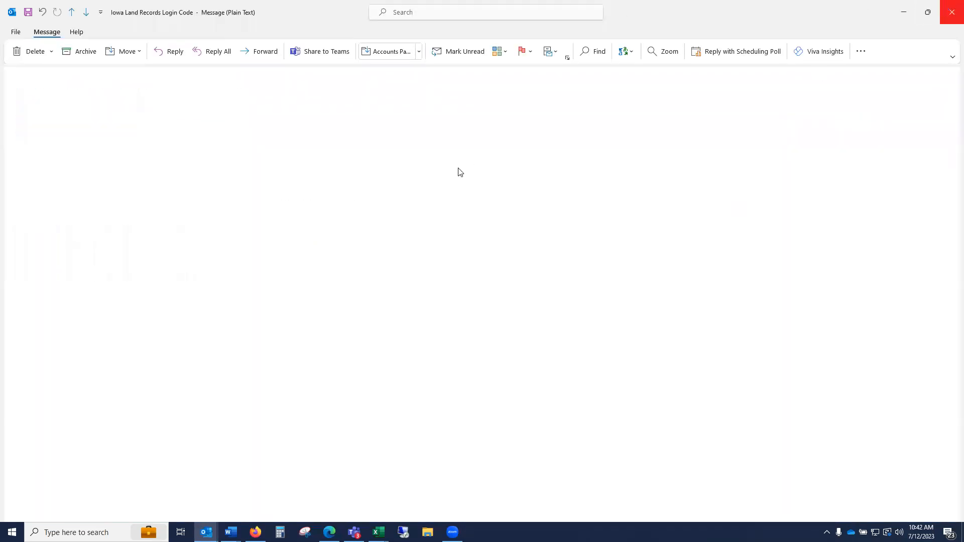
- Enter the emailed verification token, log in, and decline Firefox's offer to save it
left_click(396, 249)
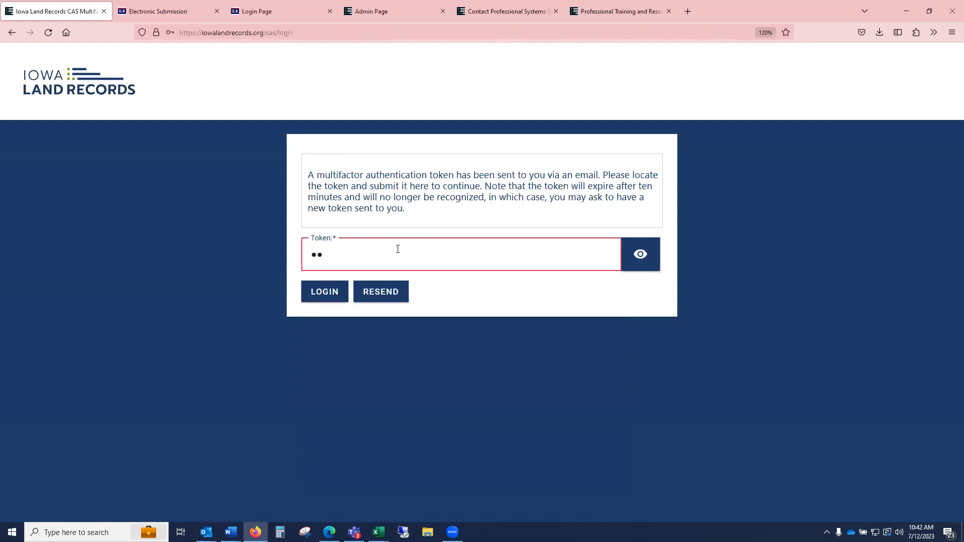
left_click(321, 291)
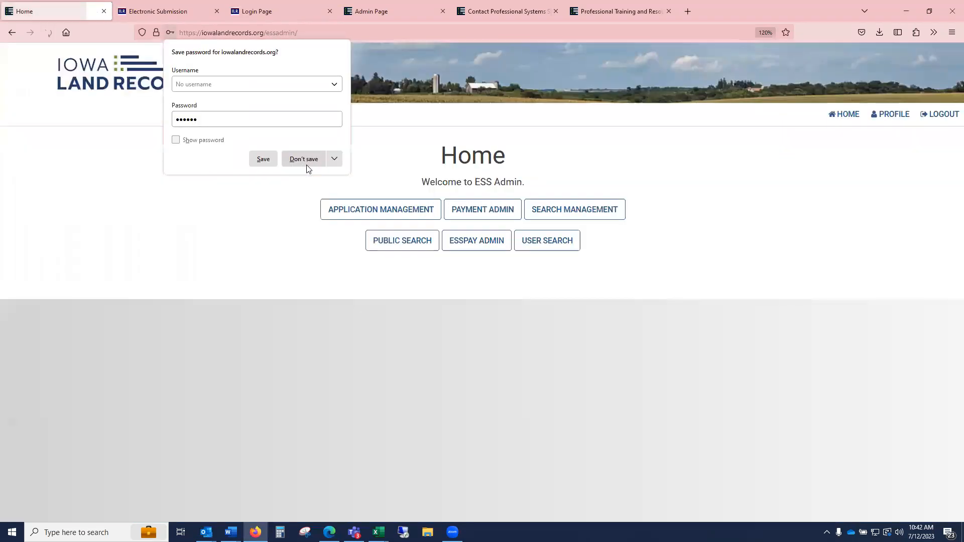
left_click(303, 164)
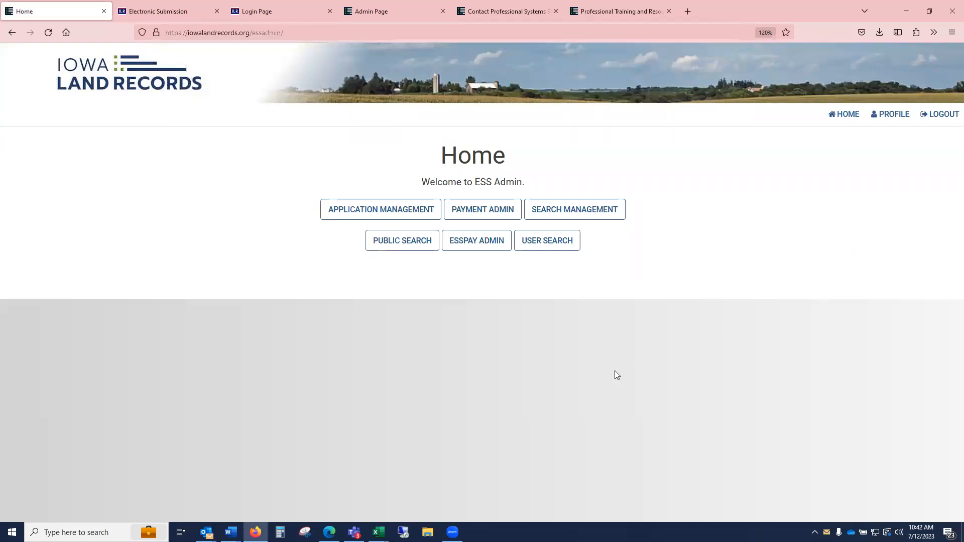
- Open Public Search and choose Name Search by person name
left_click(405, 246)
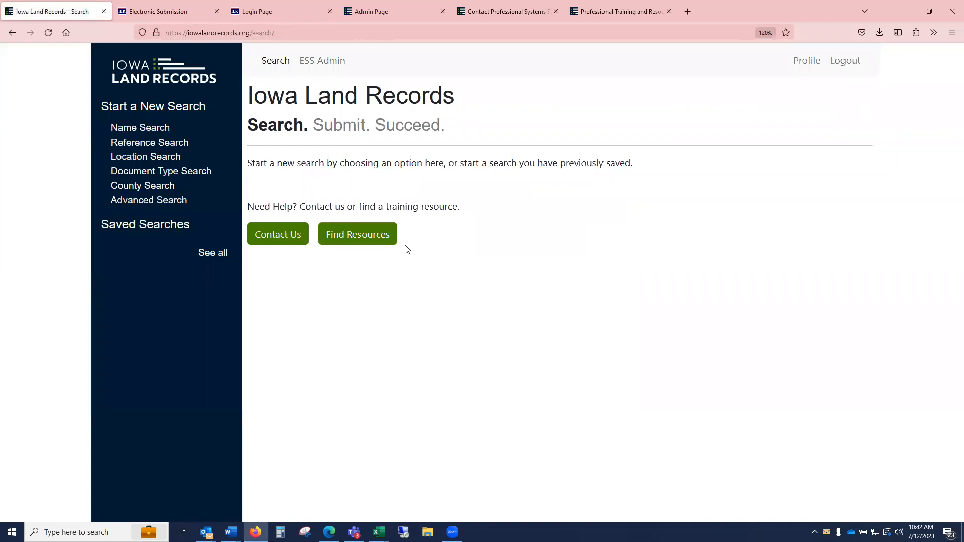
left_click(162, 131)
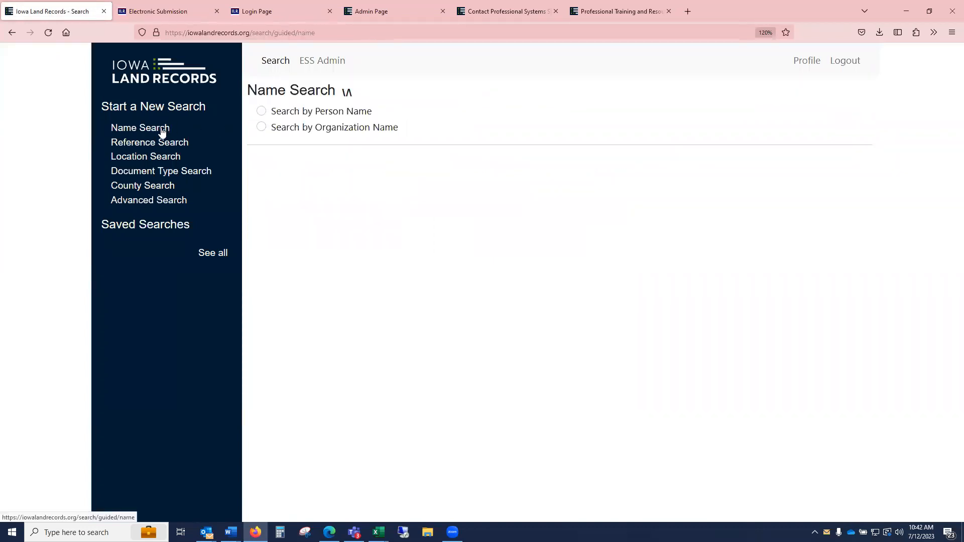
left_click(261, 113)
- Enter the person's last and first name, accepting the wildcard first-name suggestion
left_click(398, 179)
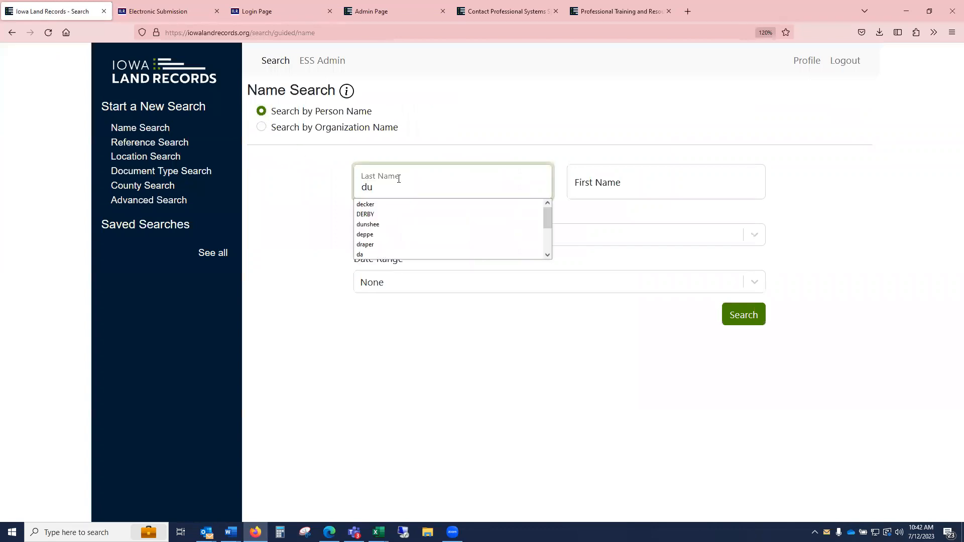
key("Tab")
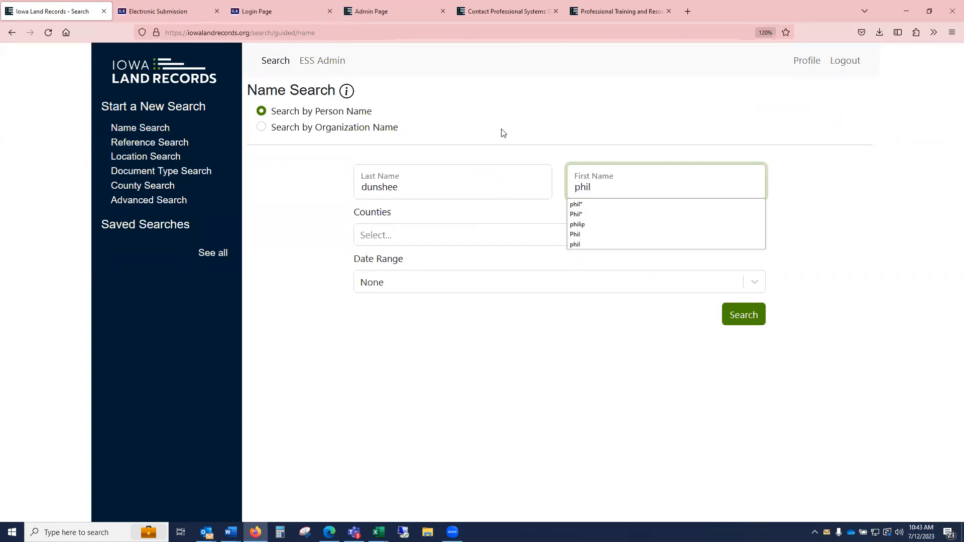
left_click(619, 205)
- Limit the counties to Polk and run the name search
left_click(460, 236)
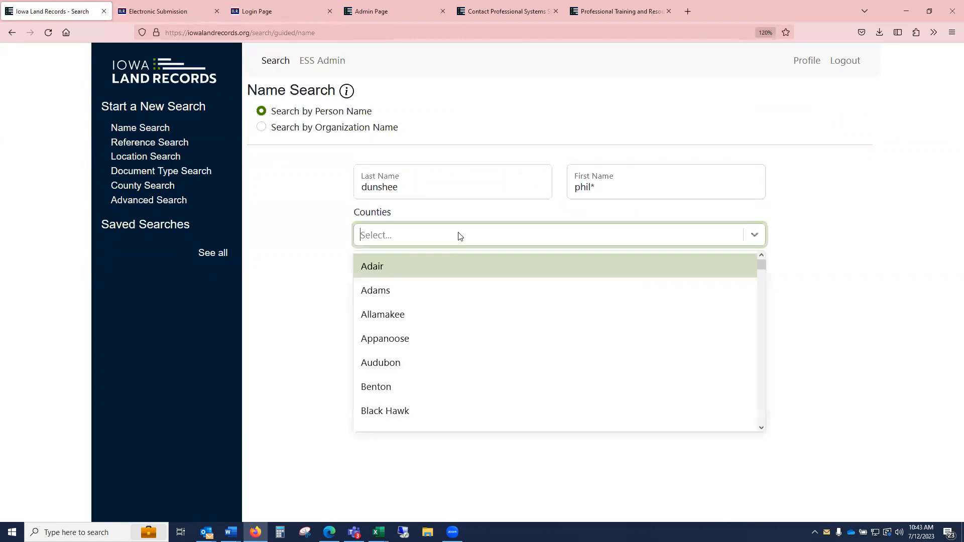
type("pol")
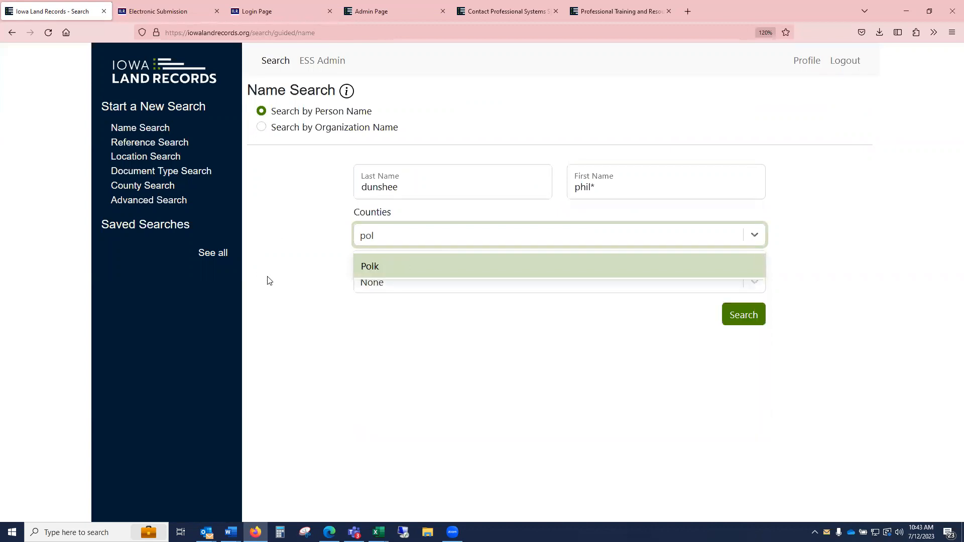
left_click(370, 267)
left_click(749, 318)
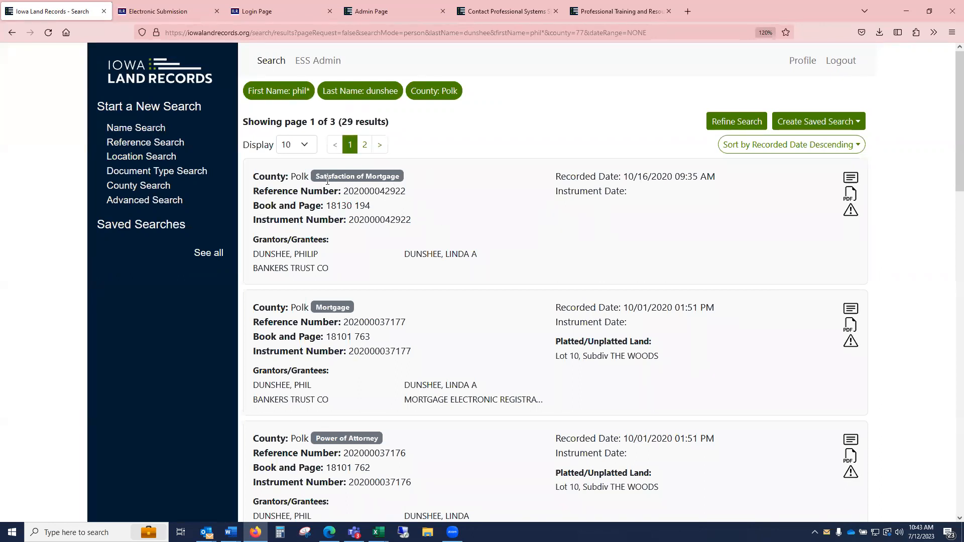
scroll(370, 247, "down", 5)
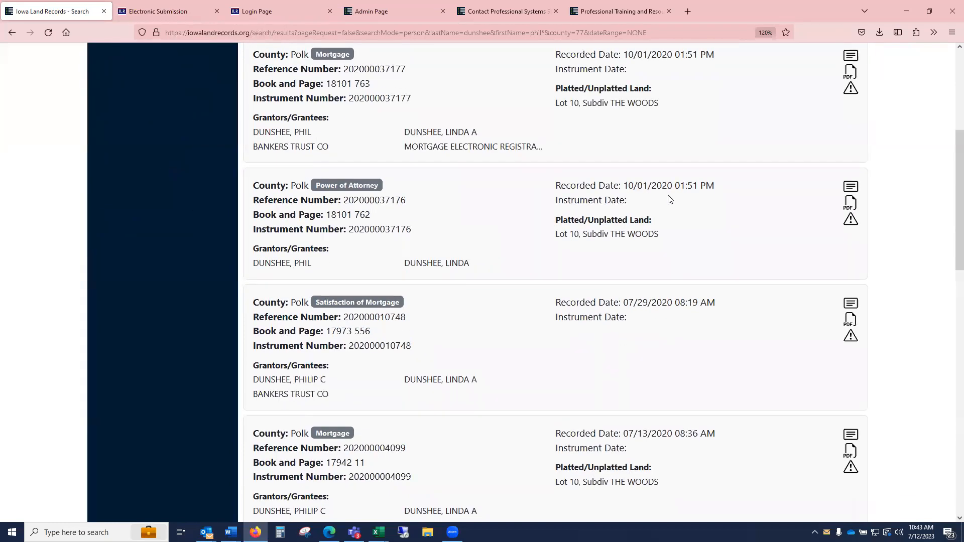
- Sort the name-search results by Document Type
scroll(457, 297, "down", 5)
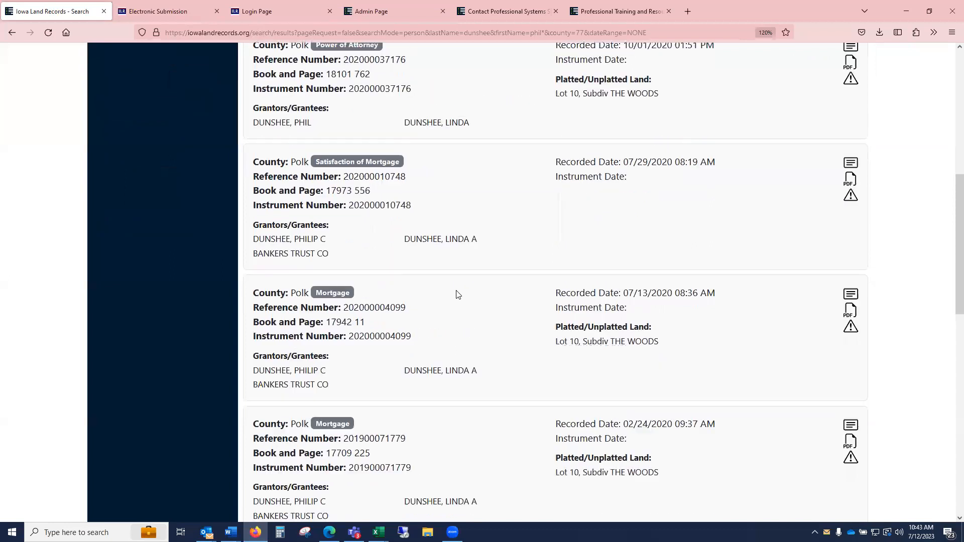
scroll(639, 295, "up", 10)
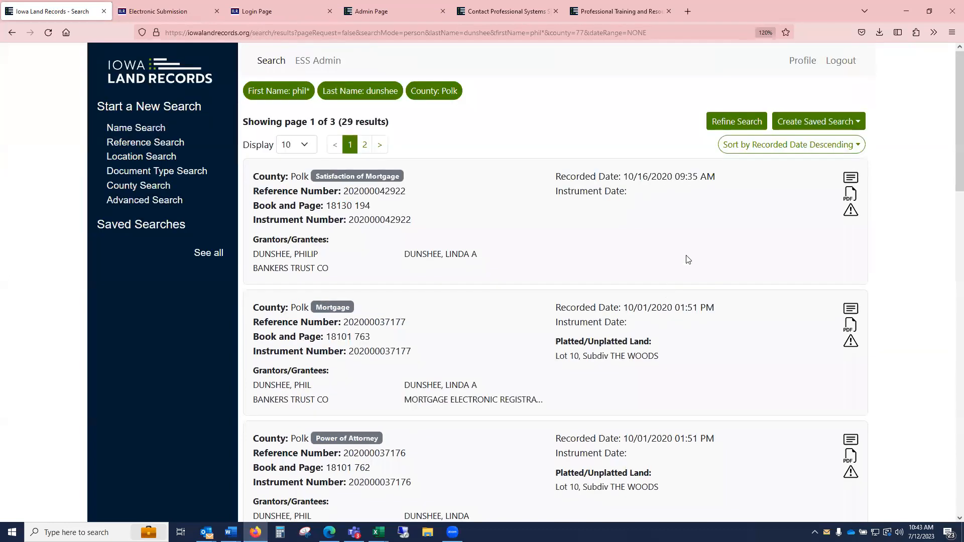
left_click(853, 146)
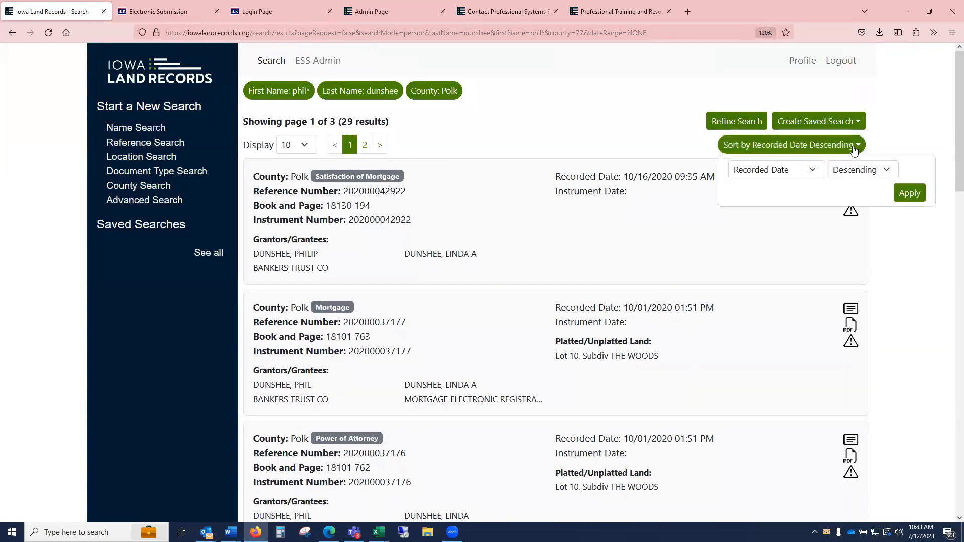
left_click(812, 172)
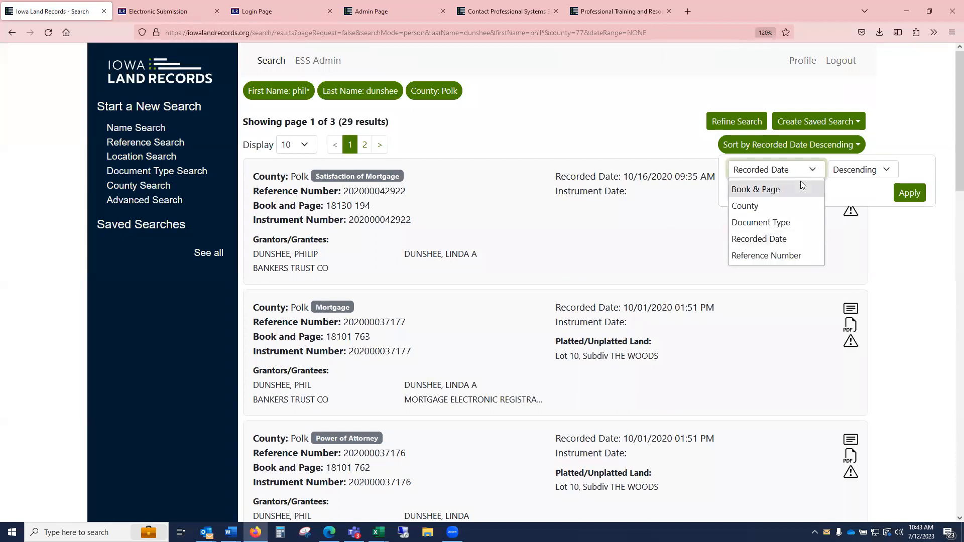
left_click(781, 223)
left_click(909, 194)
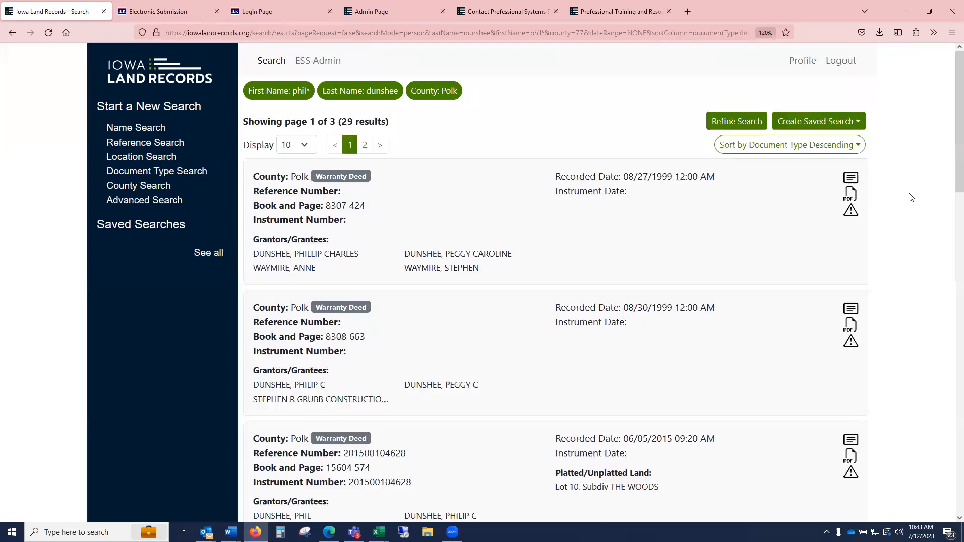
- Switch the Document Type sort to ascending order
left_click(855, 145)
left_click(848, 169)
left_click(843, 187)
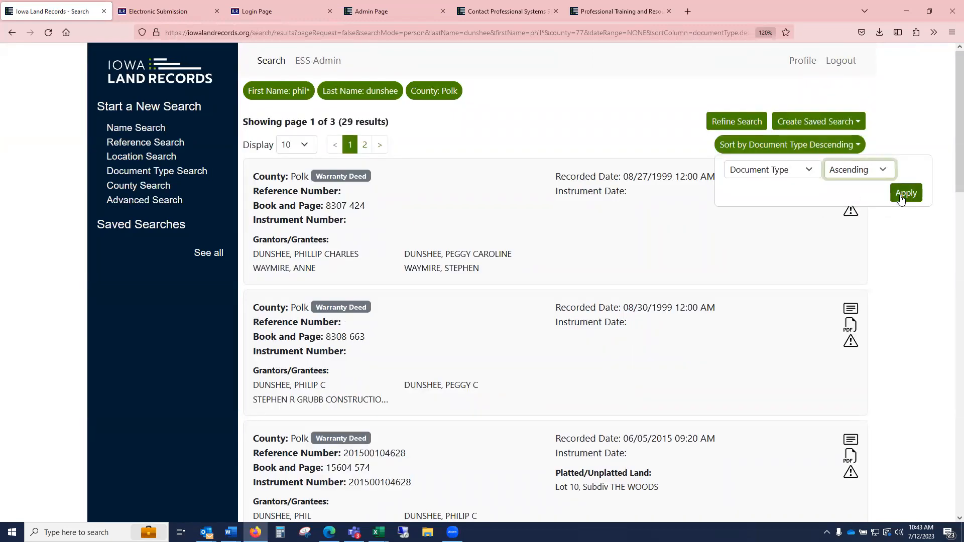
left_click(905, 194)
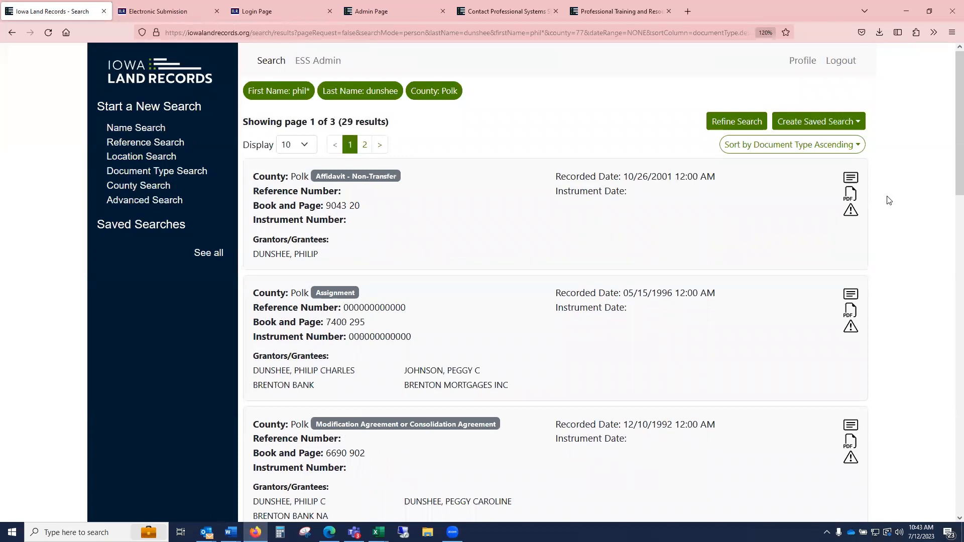
left_click(851, 183)
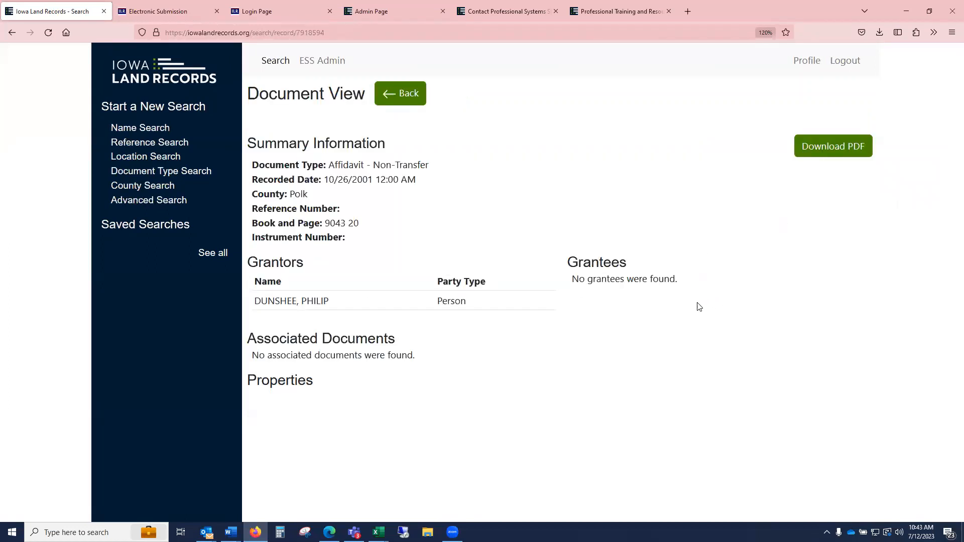
left_click(391, 93)
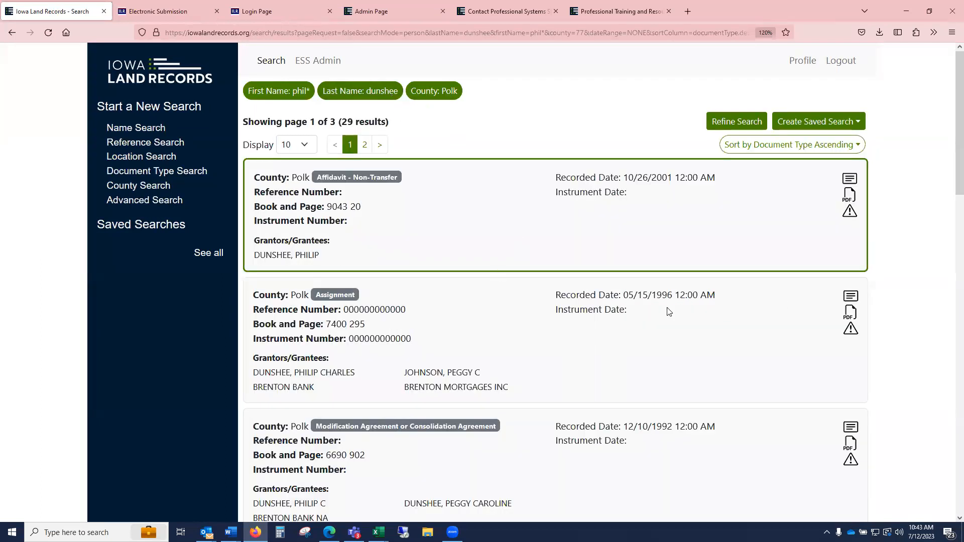
scroll(668, 311, "down", 5)
scroll(668, 311, "down", 2)
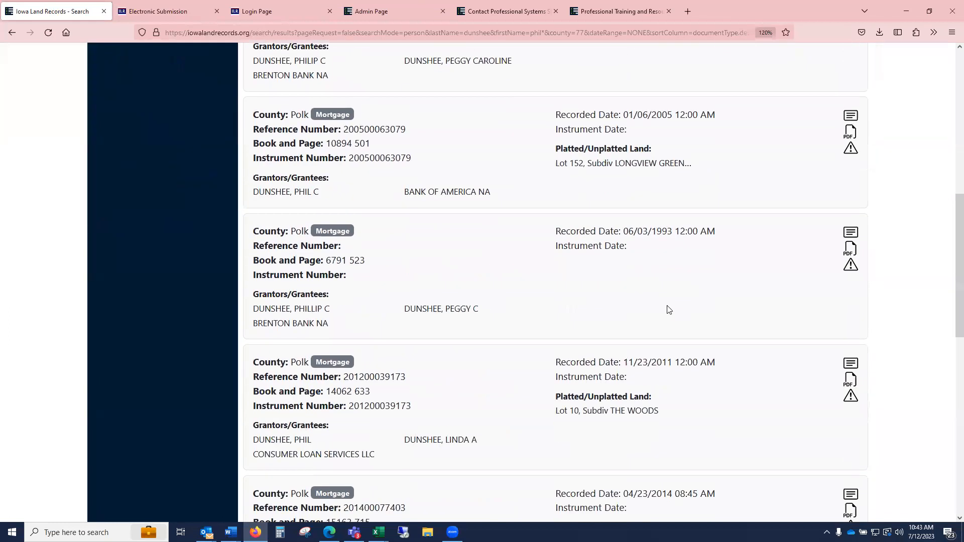
scroll(668, 308, "down", 2)
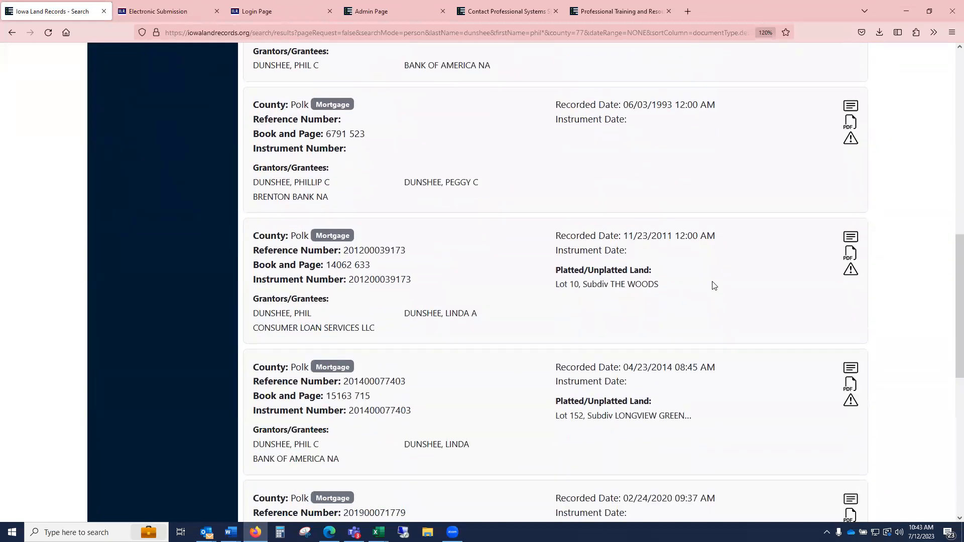
left_click(851, 238)
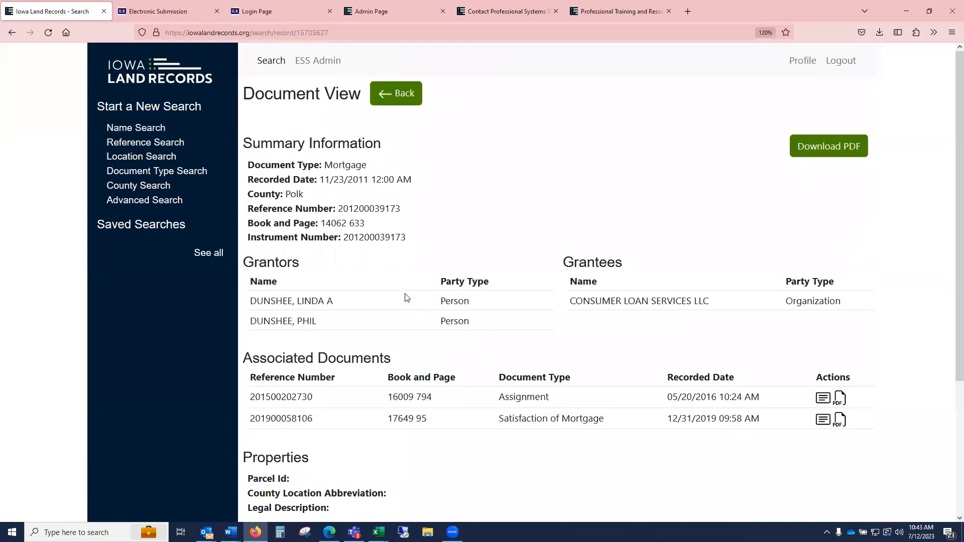
scroll(441, 276, "down", 3)
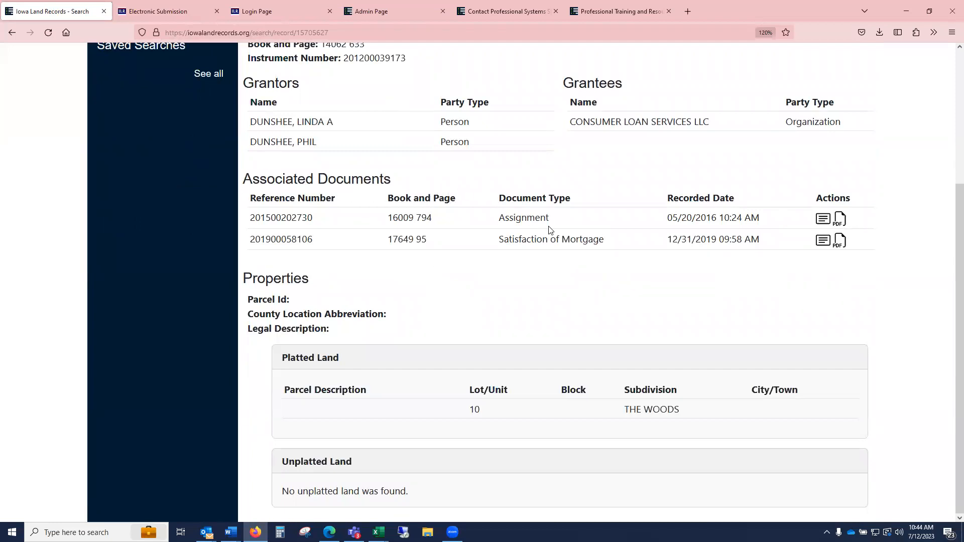
scroll(553, 181, "up", 4)
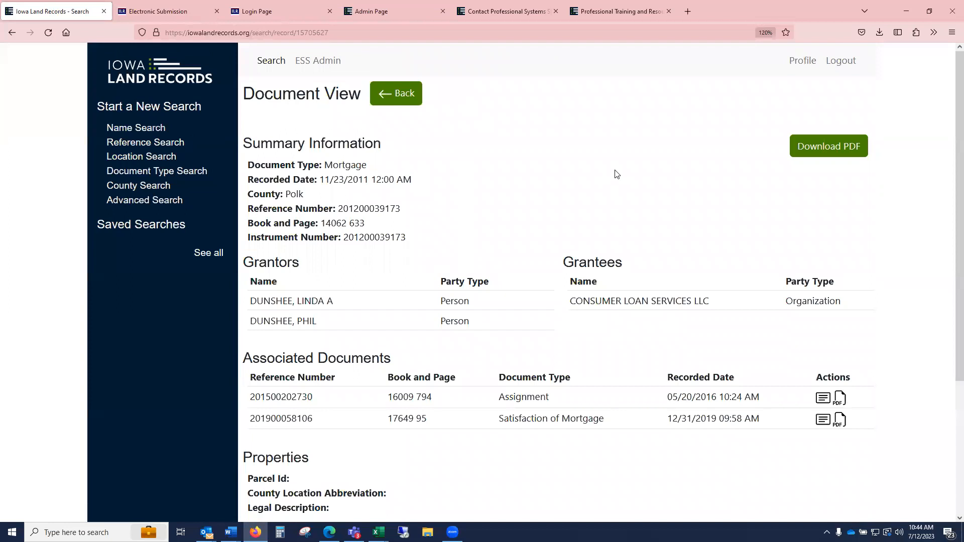
left_click(406, 97)
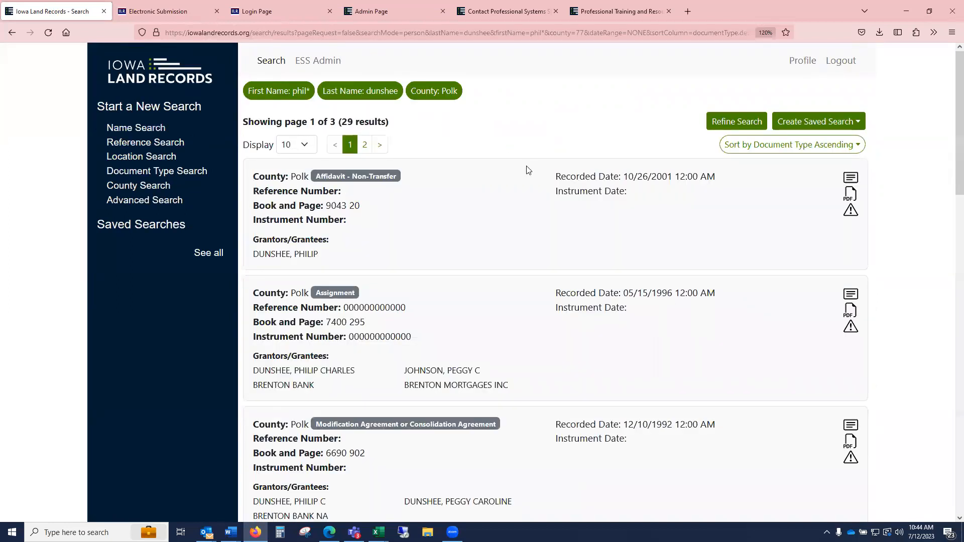
- Run a Document Type Search for Adams County mortgages within the Current Month
left_click(168, 172)
left_click(413, 147)
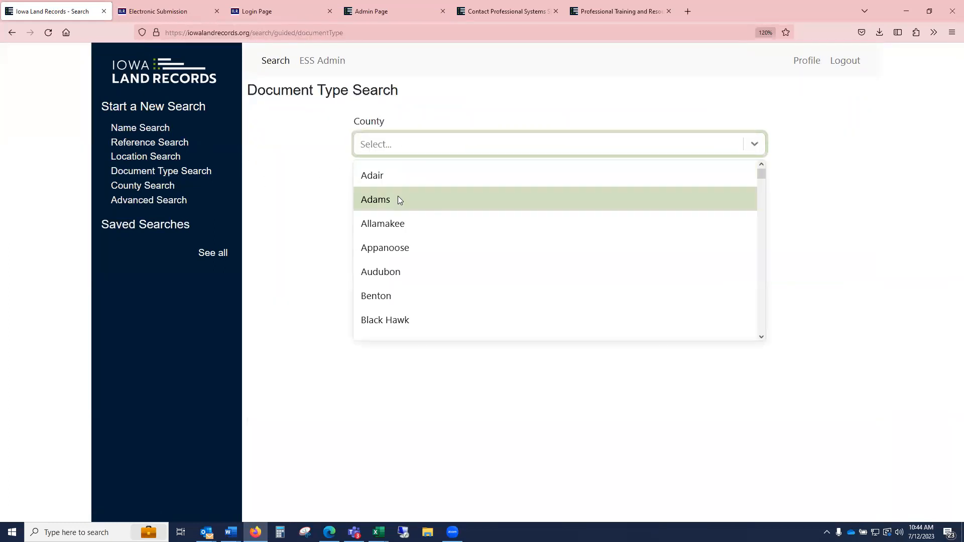
left_click(398, 197)
left_click(395, 193)
type(";")
key("BackSpace")
type("mo")
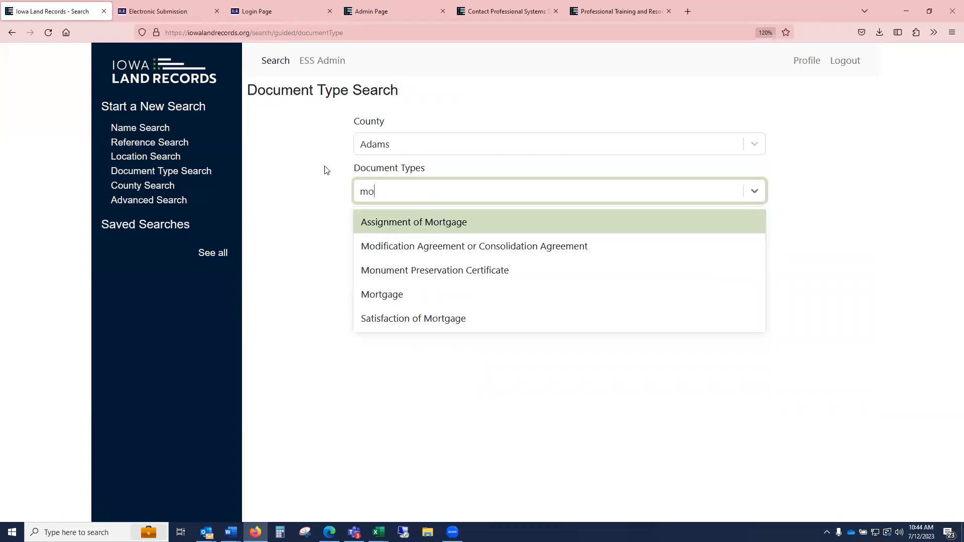
left_click(384, 303)
left_click(381, 248)
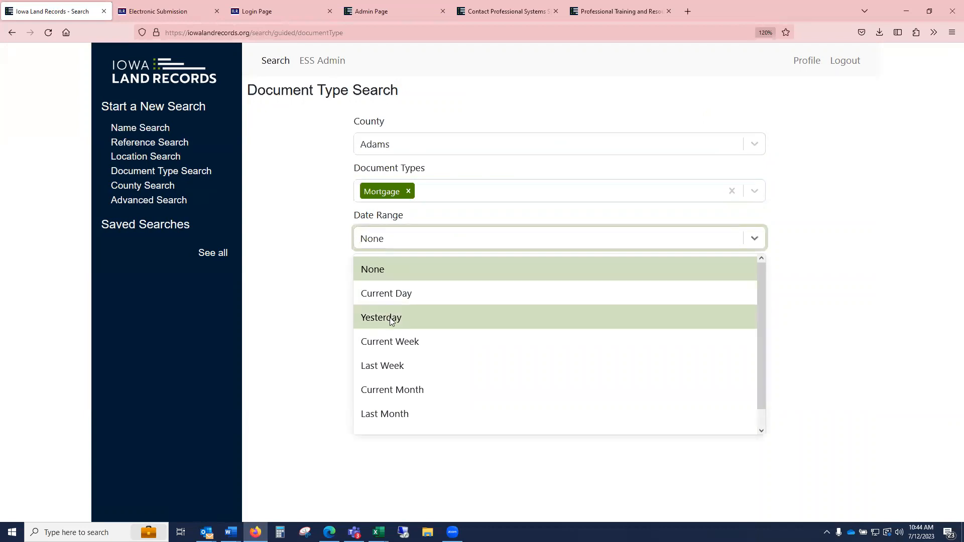
left_click(391, 390)
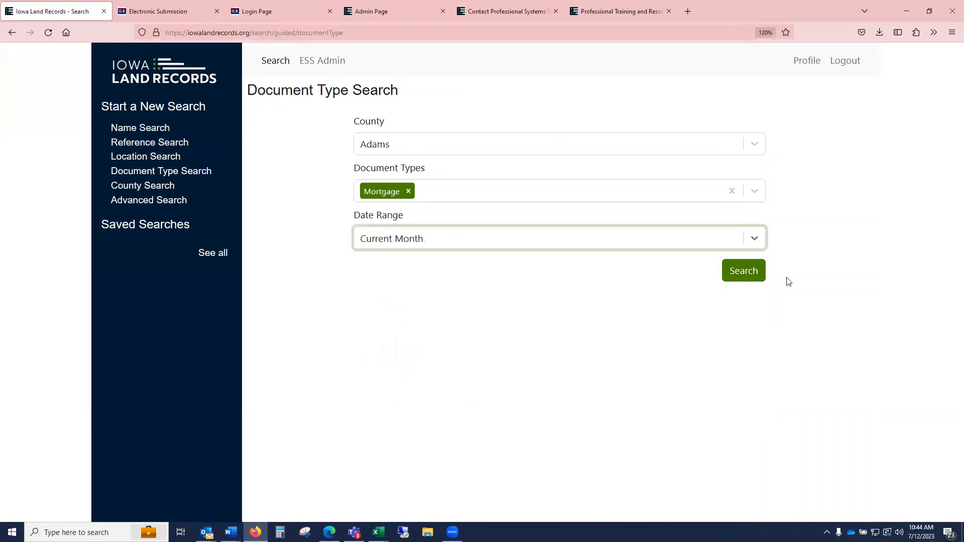
left_click(748, 278)
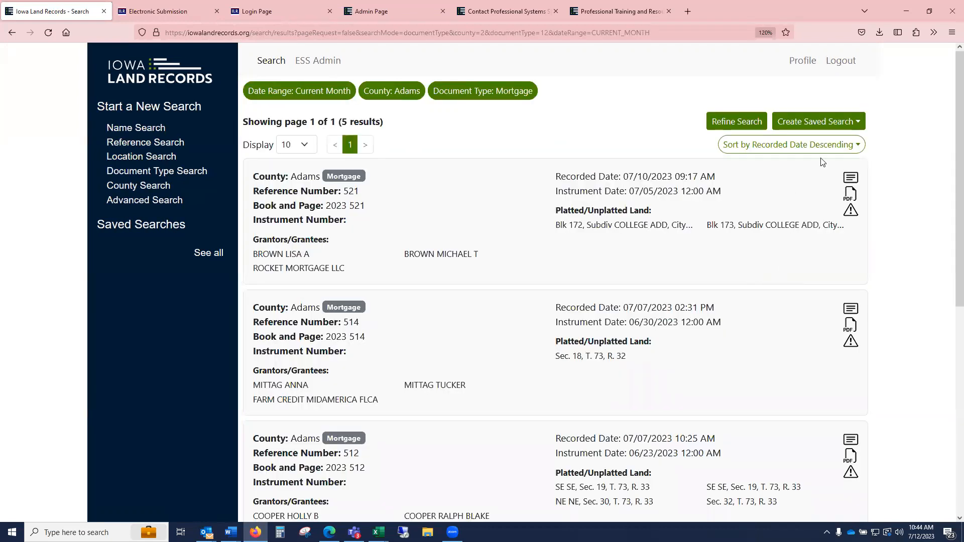
- Sort the mortgage results by Reference Number
left_click(854, 146)
left_click(809, 173)
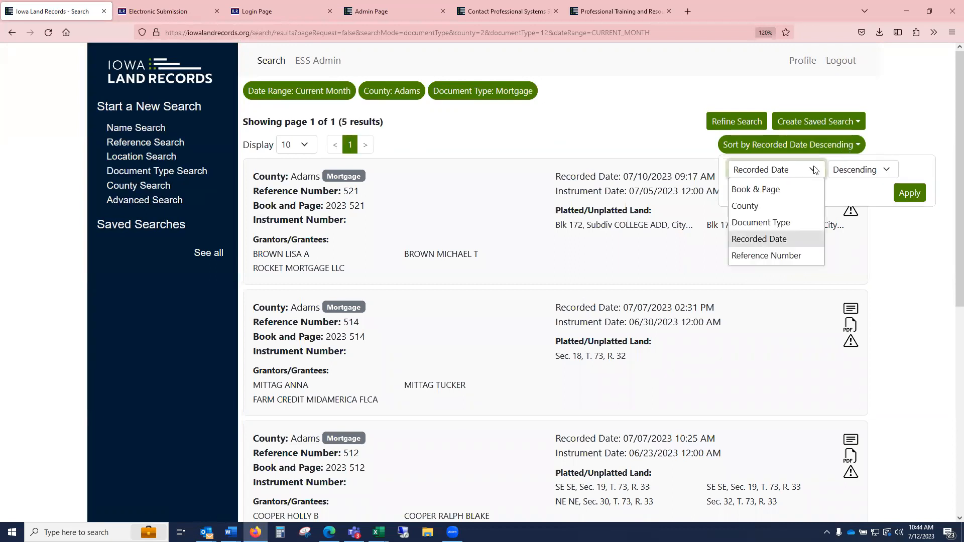
left_click(772, 260)
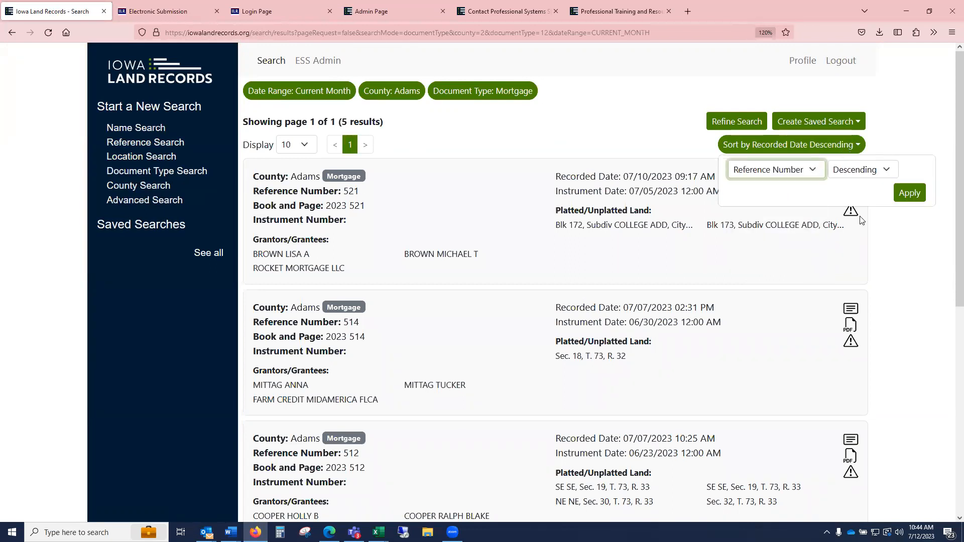
left_click(907, 193)
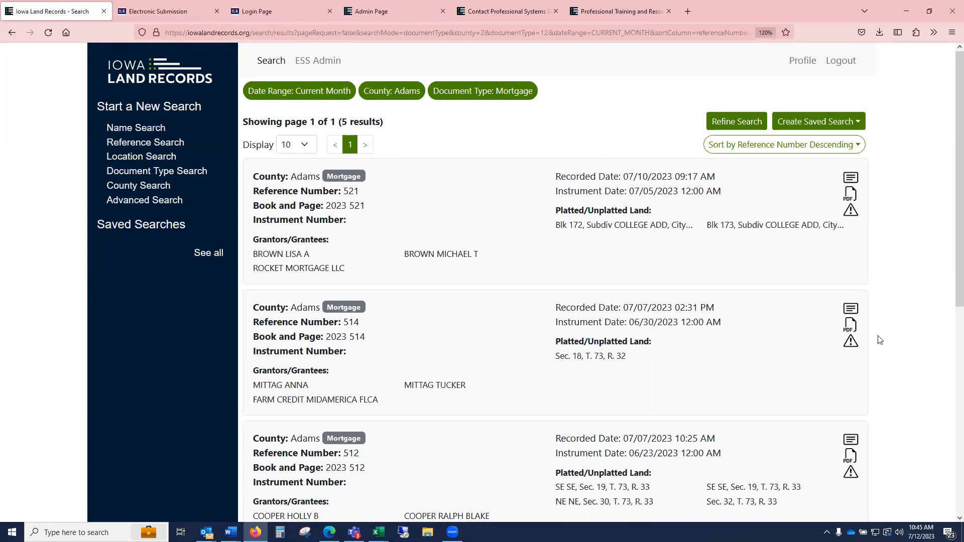
left_click(851, 343)
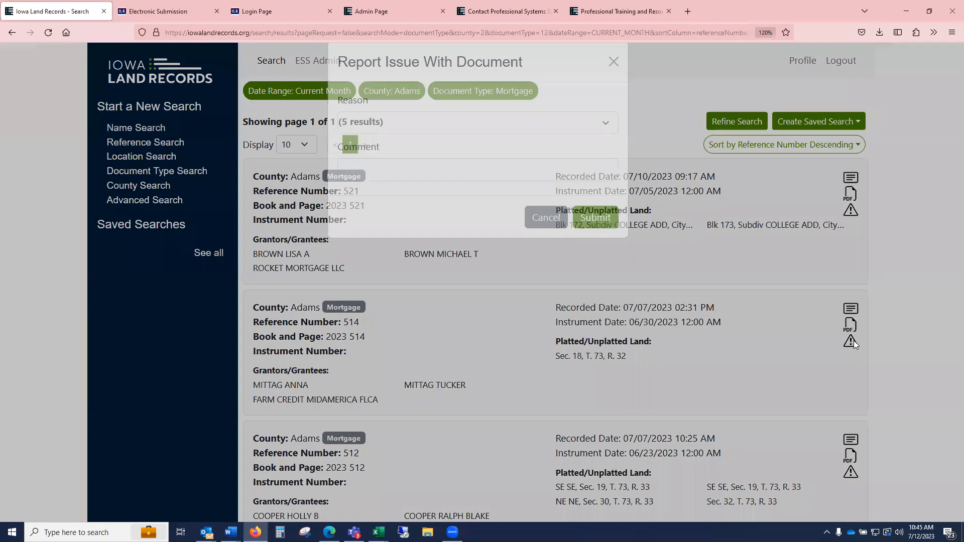
left_click(409, 144)
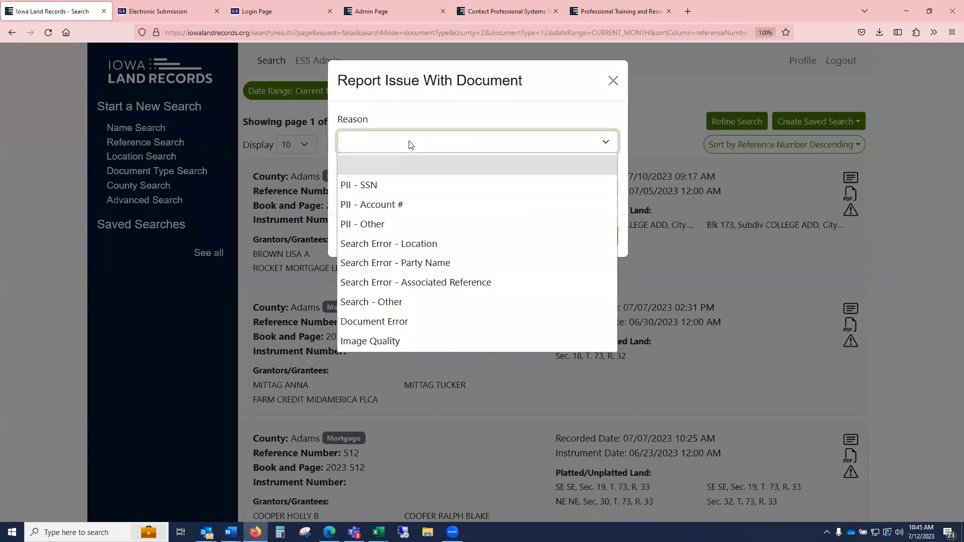
left_click(407, 186)
type("eeeeeeeeeee")
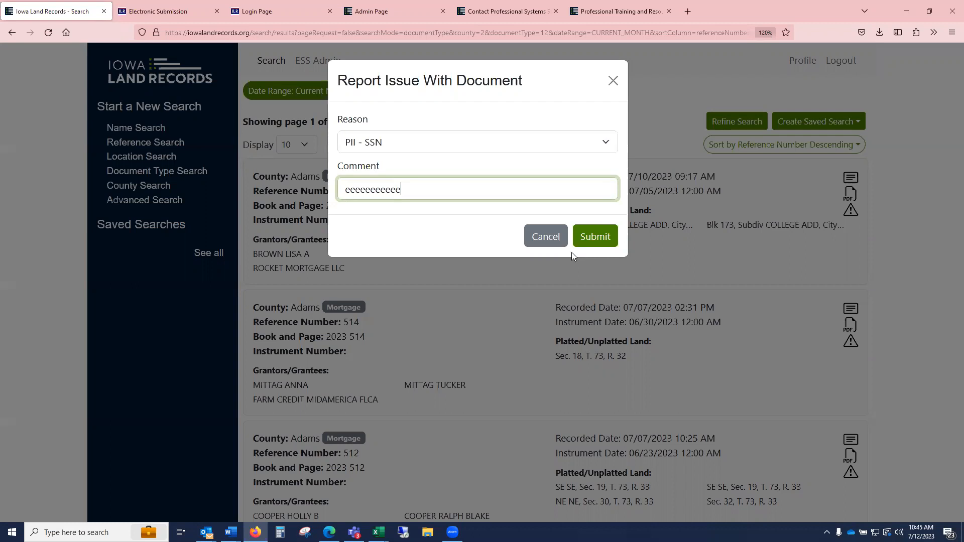
left_click(613, 80)
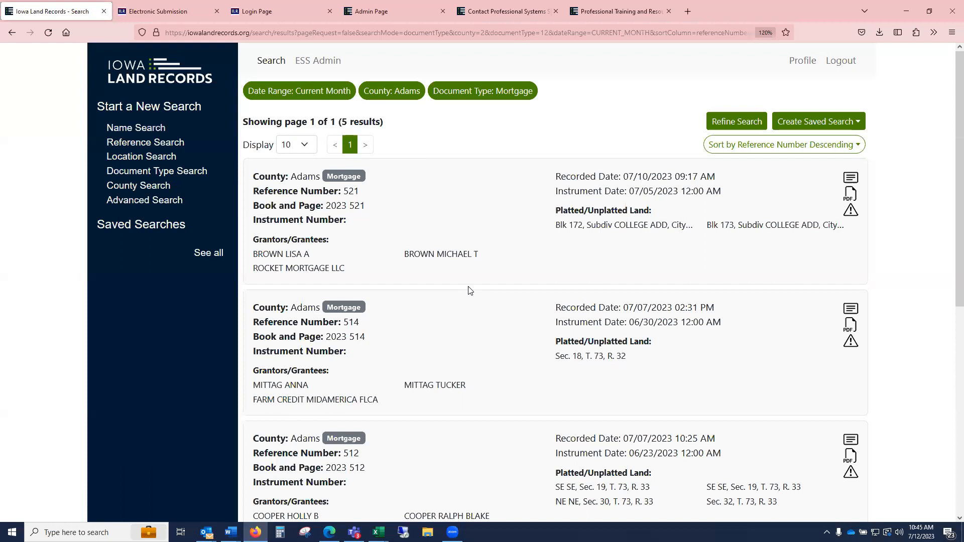
scroll(717, 283, "down", 7)
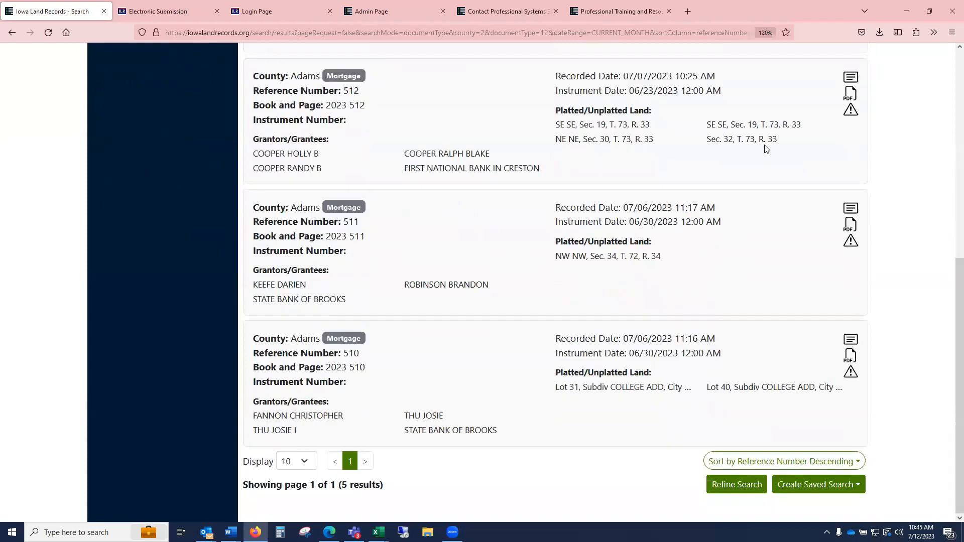
scroll(454, 134, "up", 7)
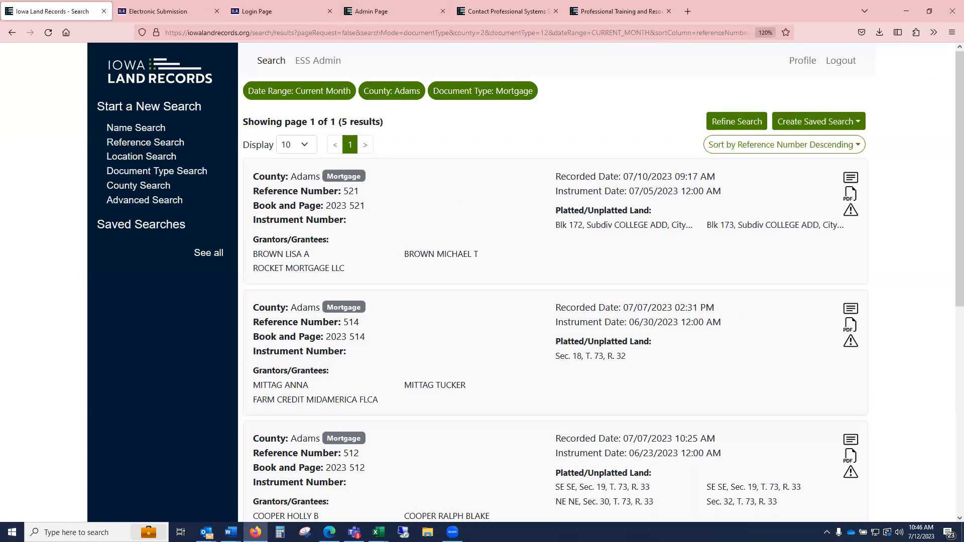
key("alt+Tab")
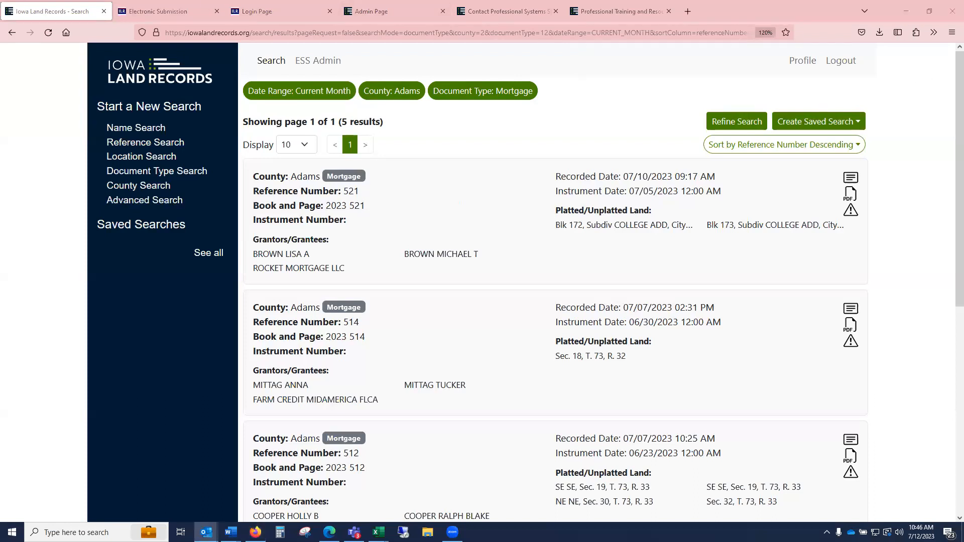